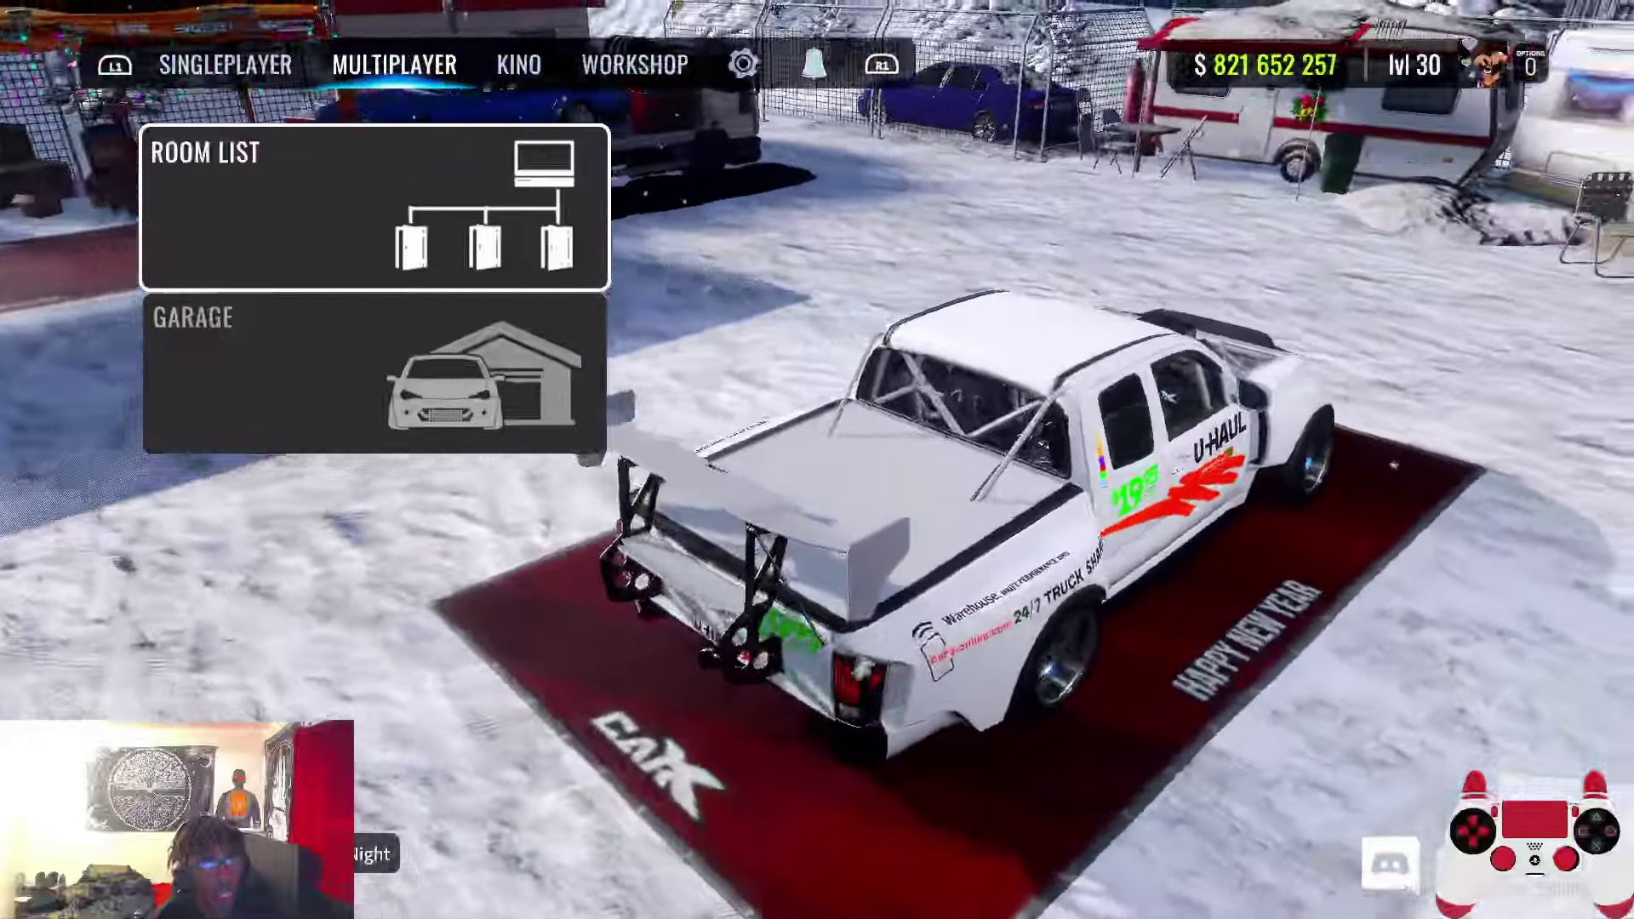
Open the Game settings page from the main menu
{"action": "key", "text": "e"}
{"action": "key", "text": "e"}
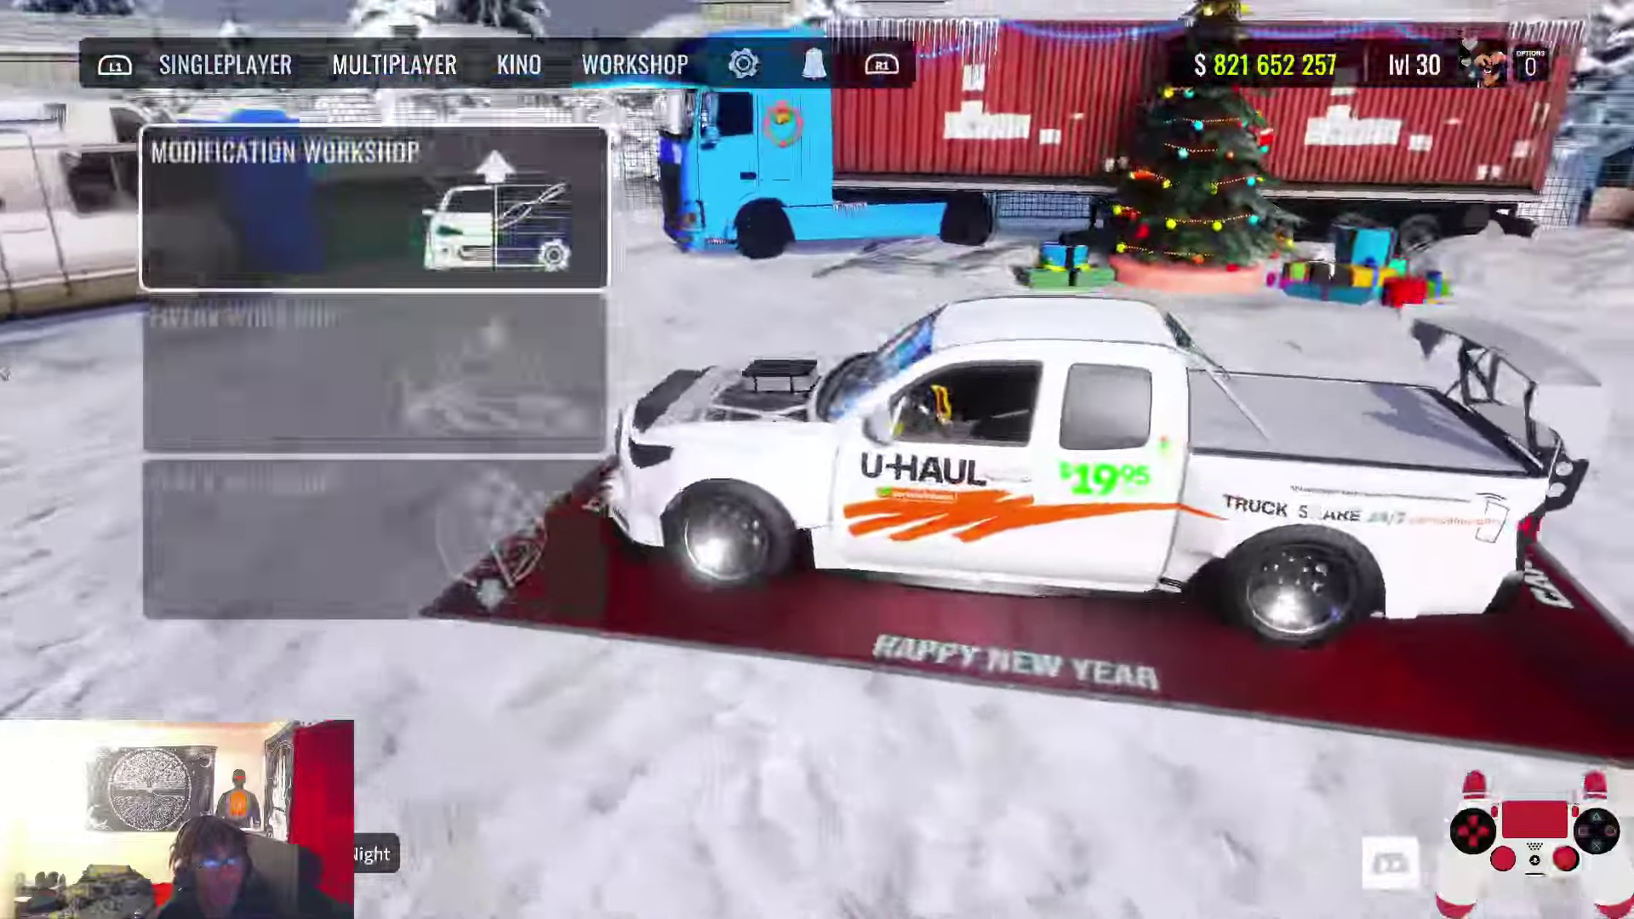
{"action": "key", "text": "e"}
{"action": "key", "text": "Return"}
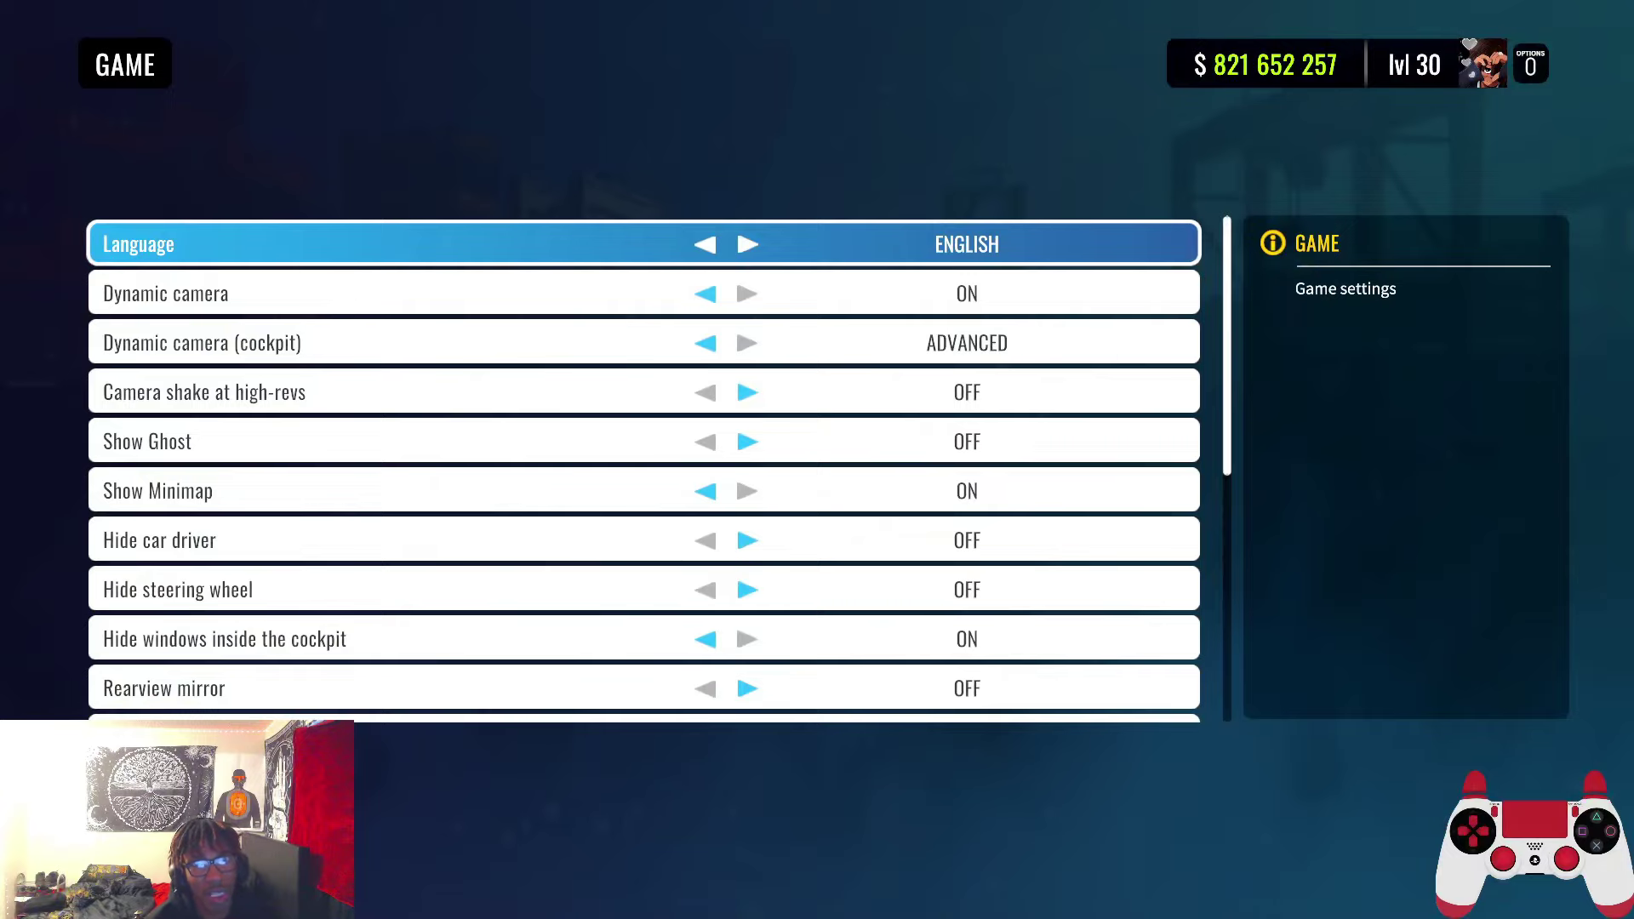
Review the game settings from Dynamic camera through Rearview mirror, including the ghost, minimap, car driver, steering wheel and cockpit window options
{"action": "key", "text": "Down"}
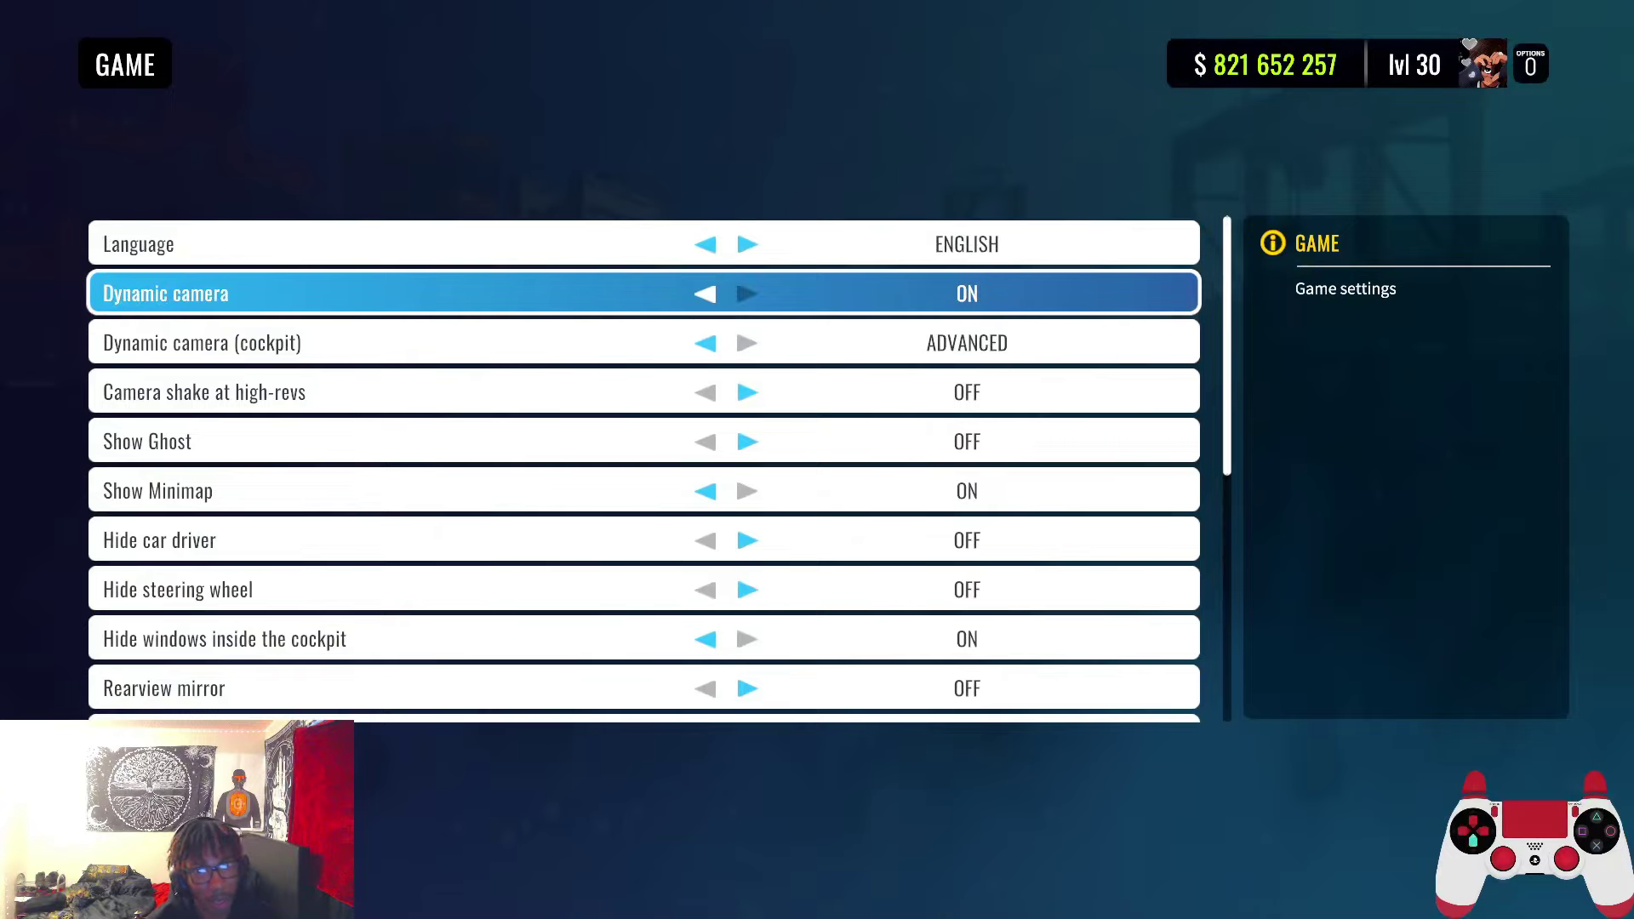
{"action": "key", "text": "Down"}
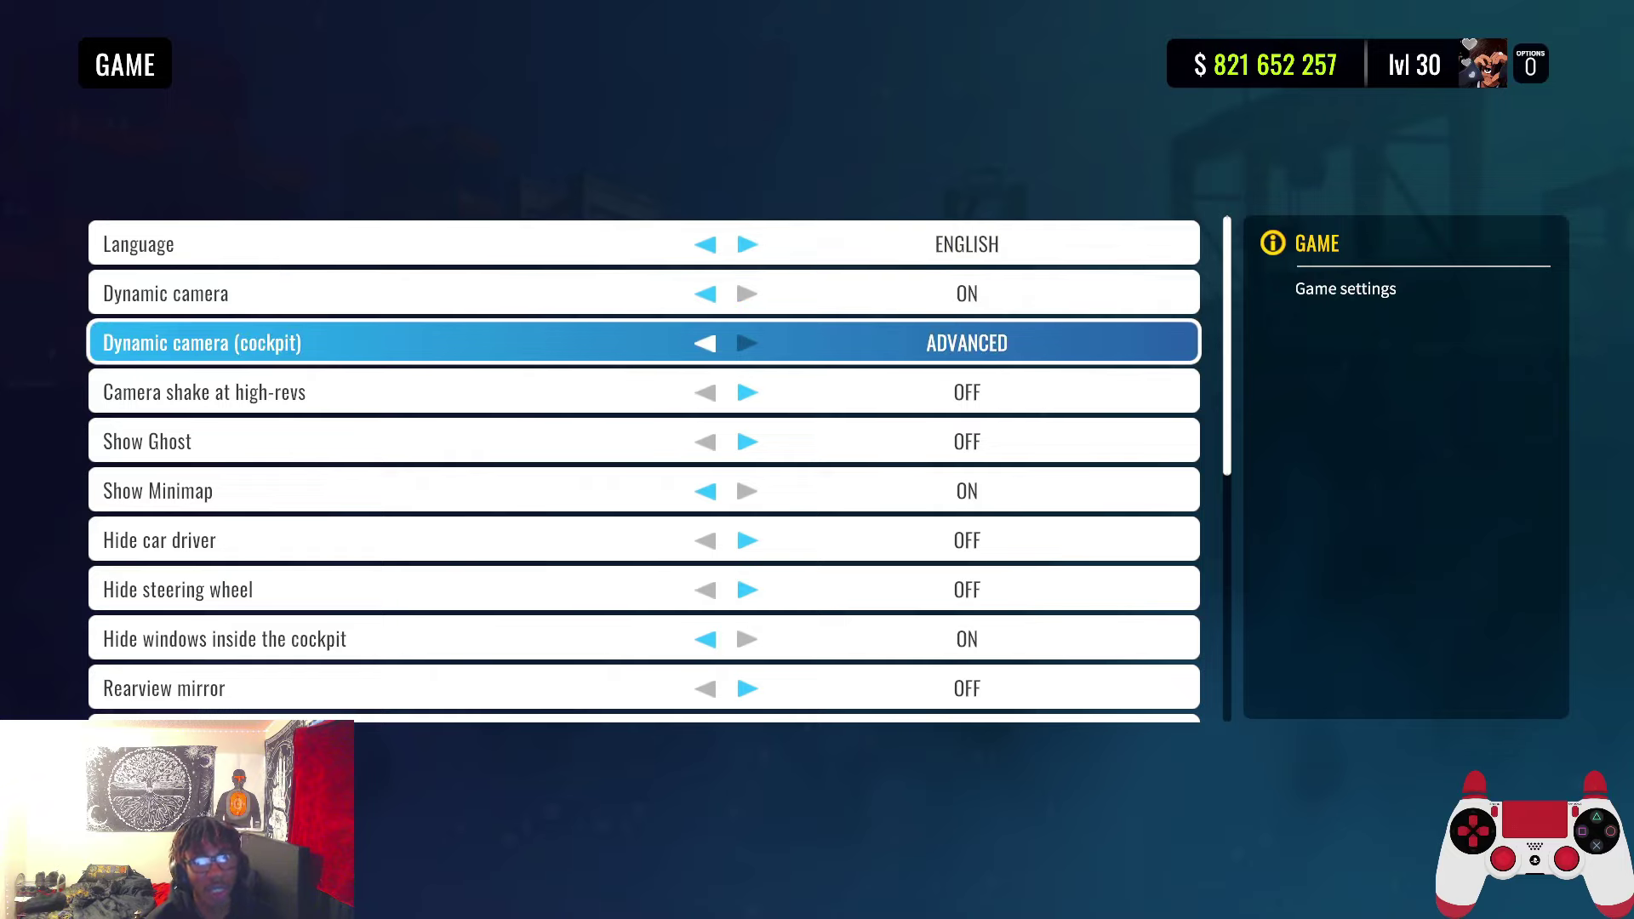
{"action": "key", "text": "Down"}
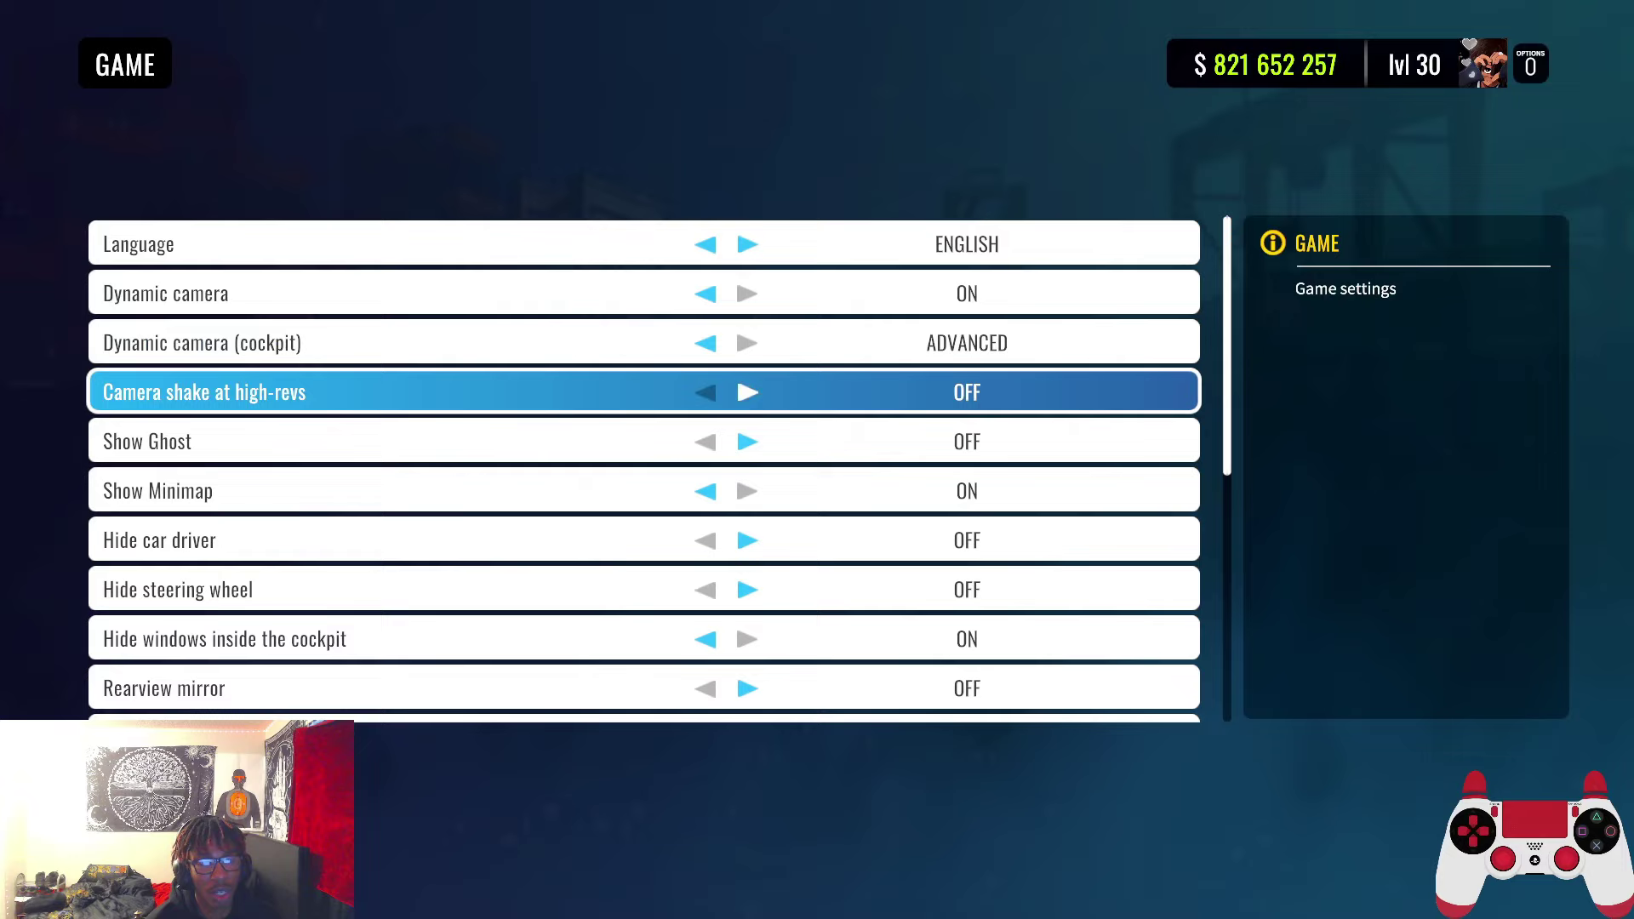
{"action": "key", "text": "Down"}
{"action": "key", "text": "Down"}
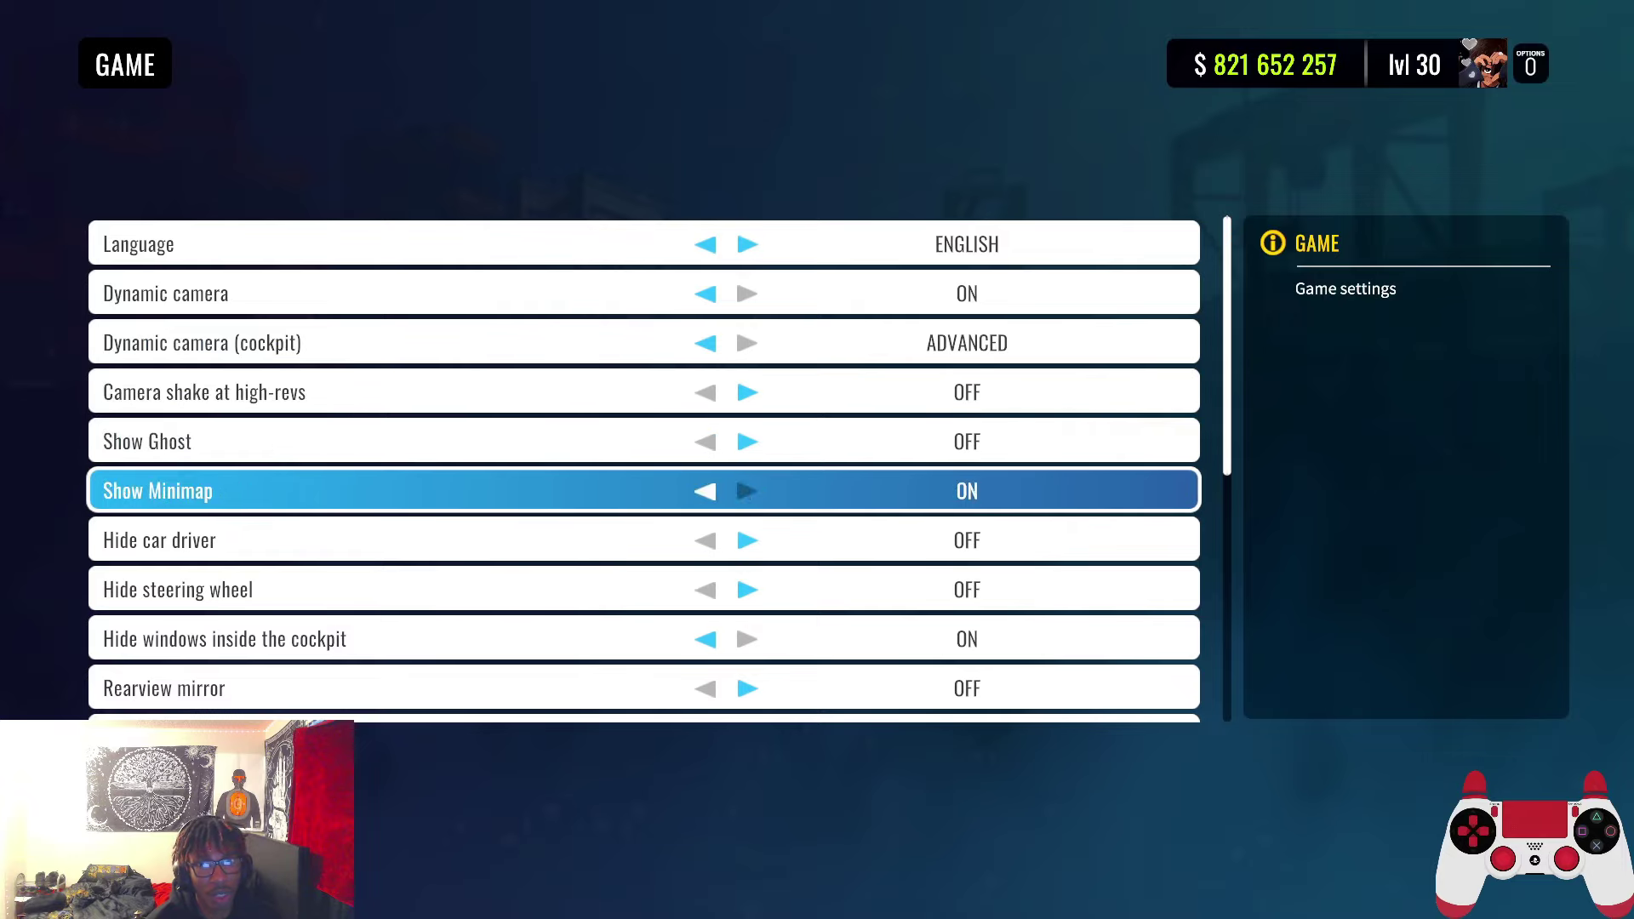
{"action": "key", "text": "Up"}
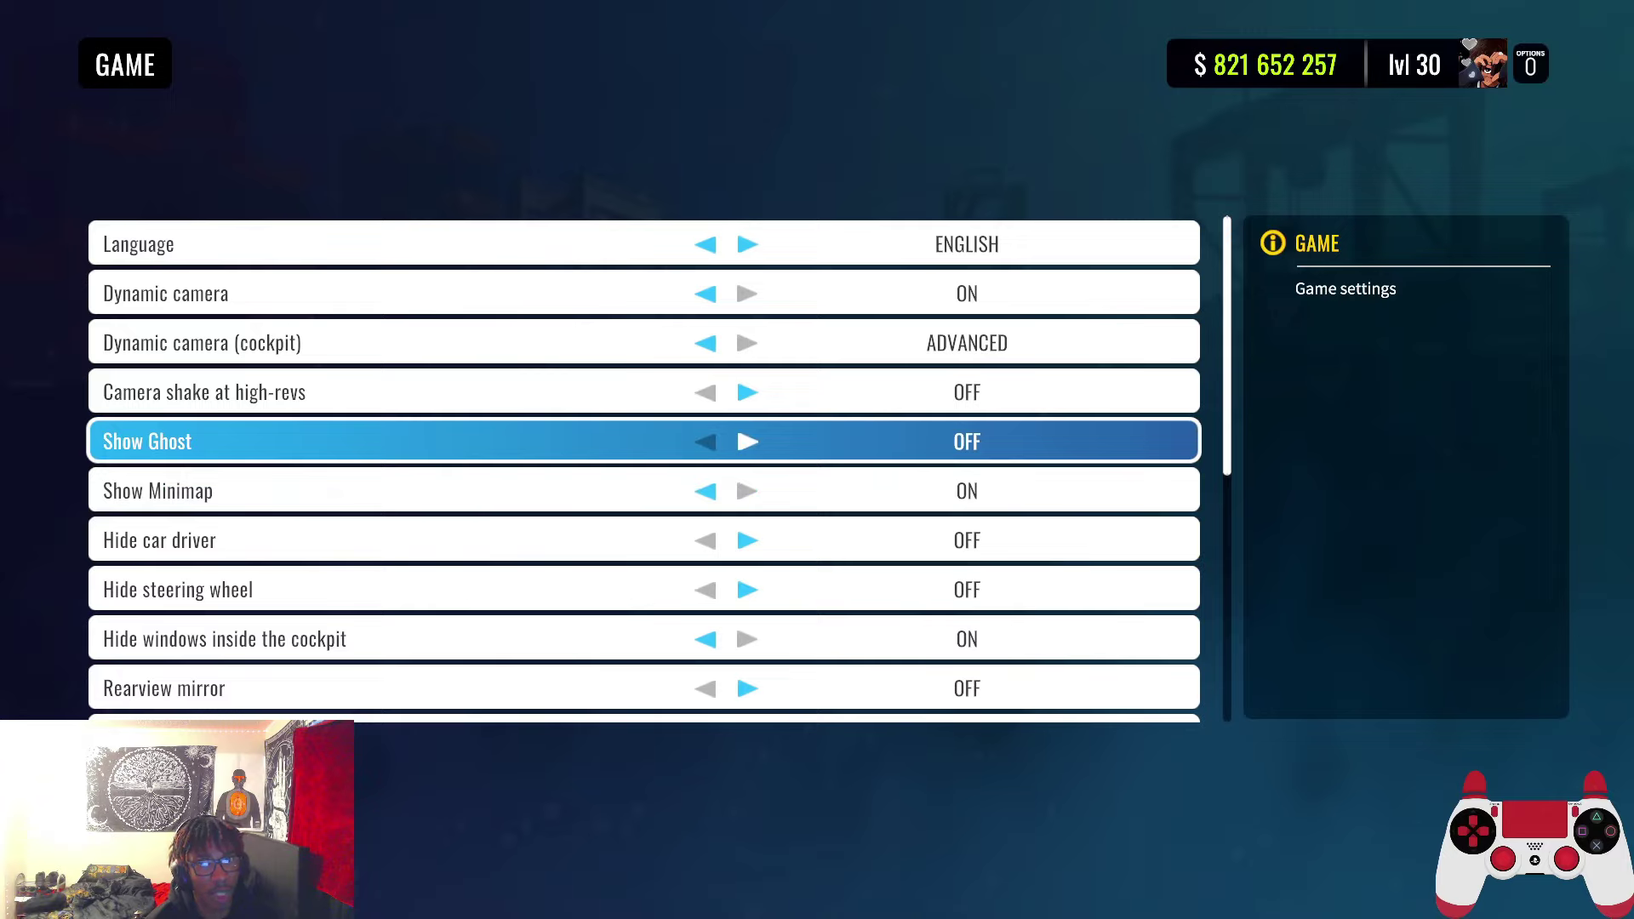
{"action": "key", "text": "Down"}
{"action": "key", "text": "Down"}
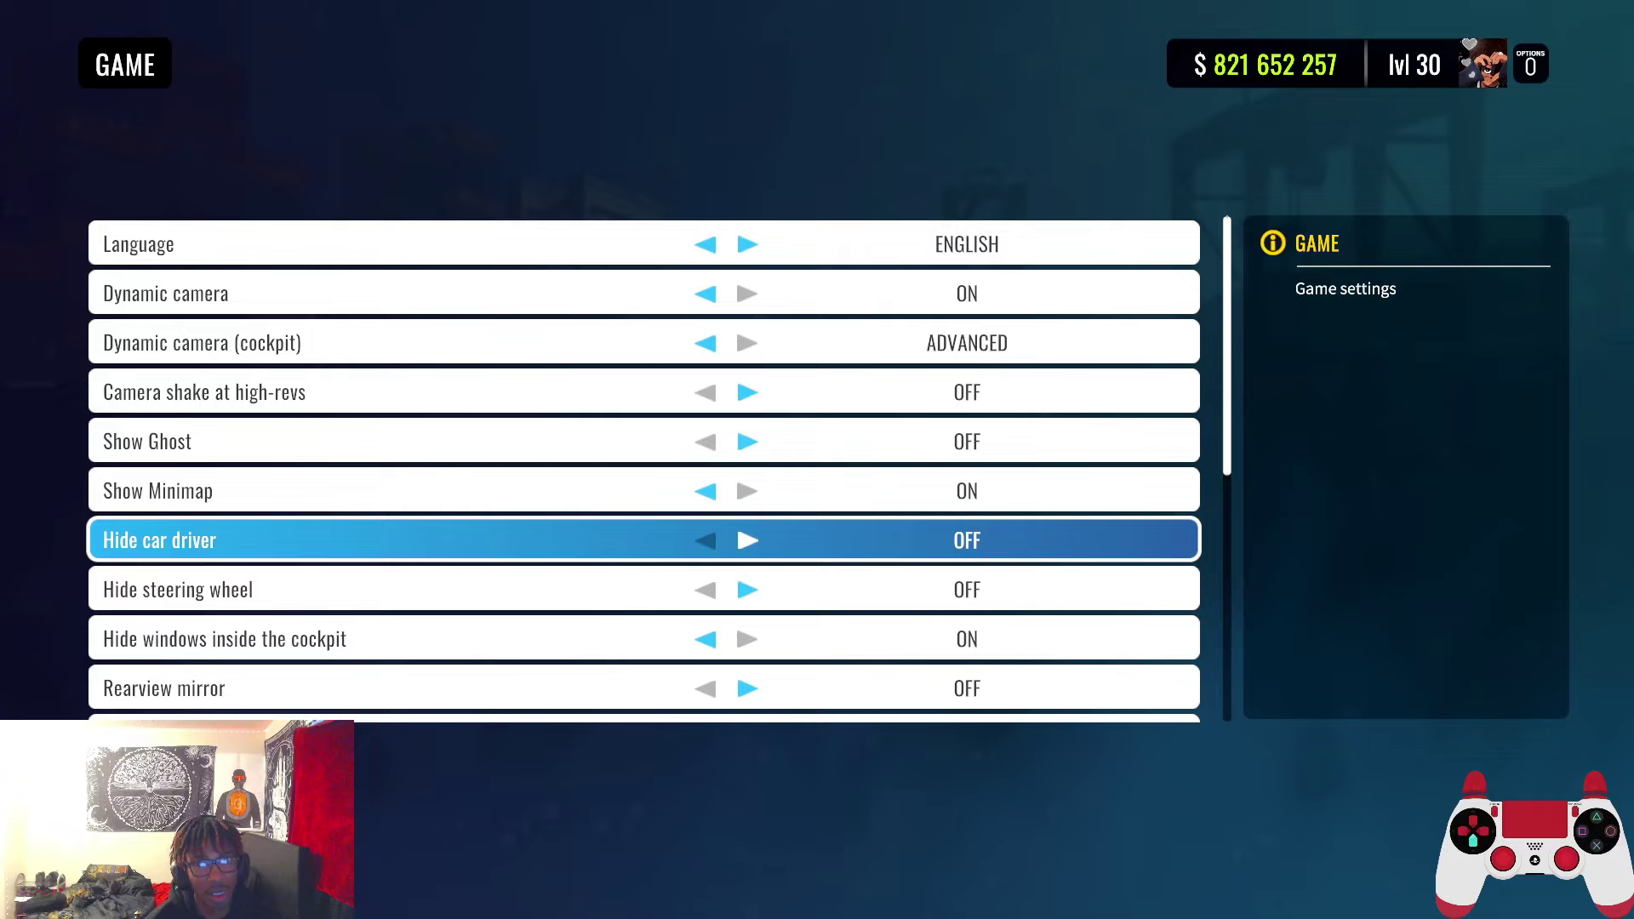
{"action": "key", "text": "Down"}
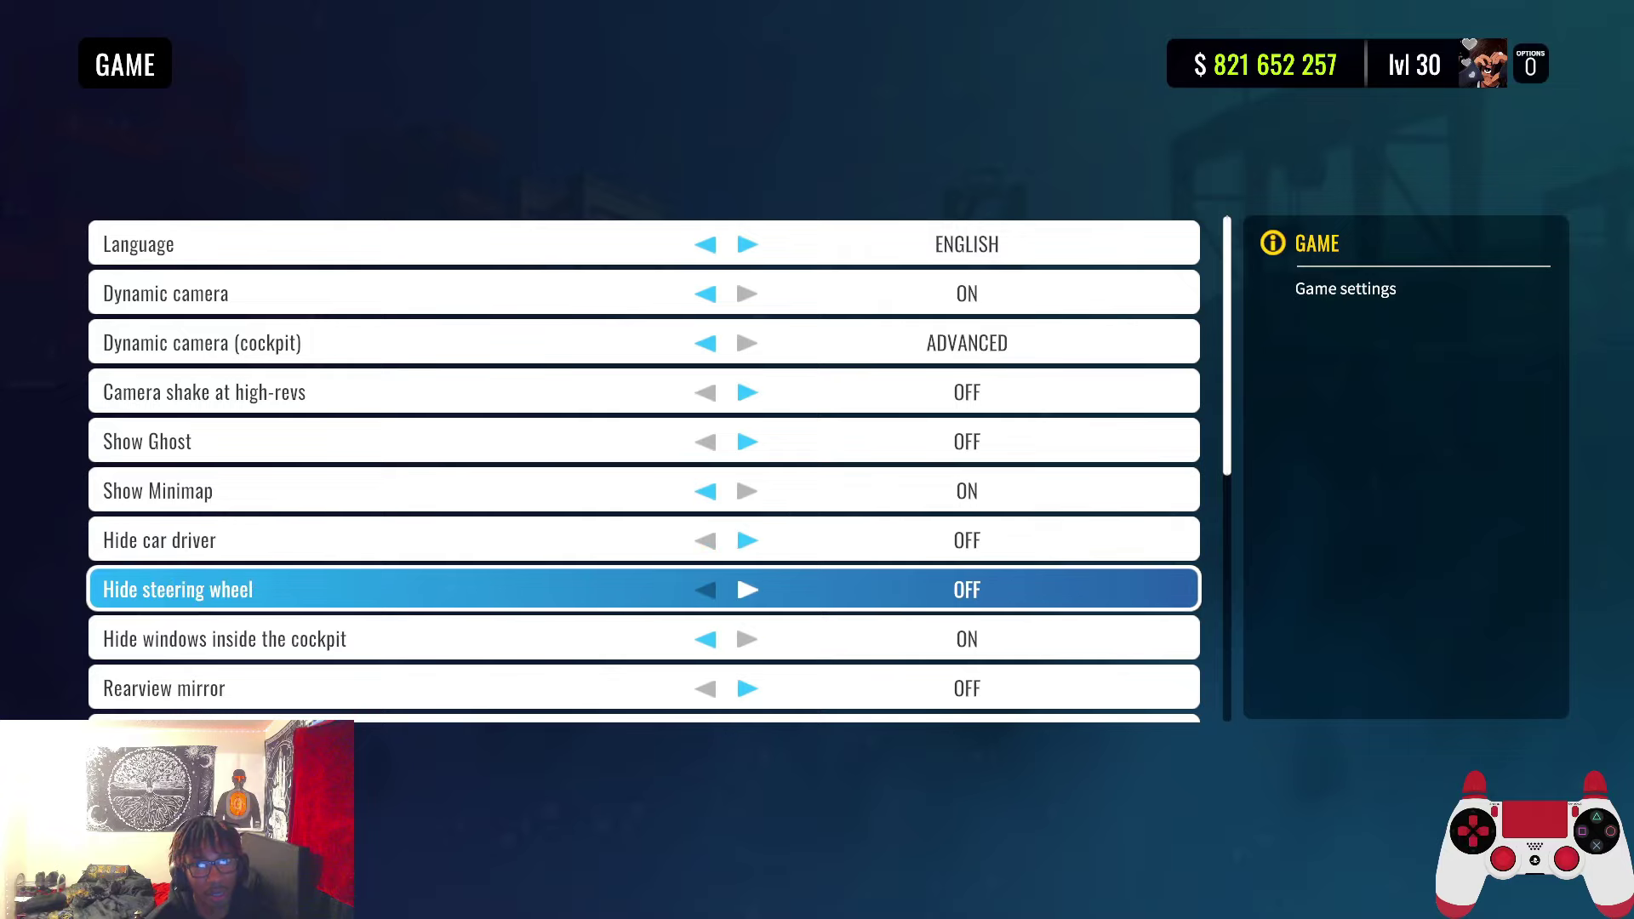
{"action": "key", "text": "Down"}
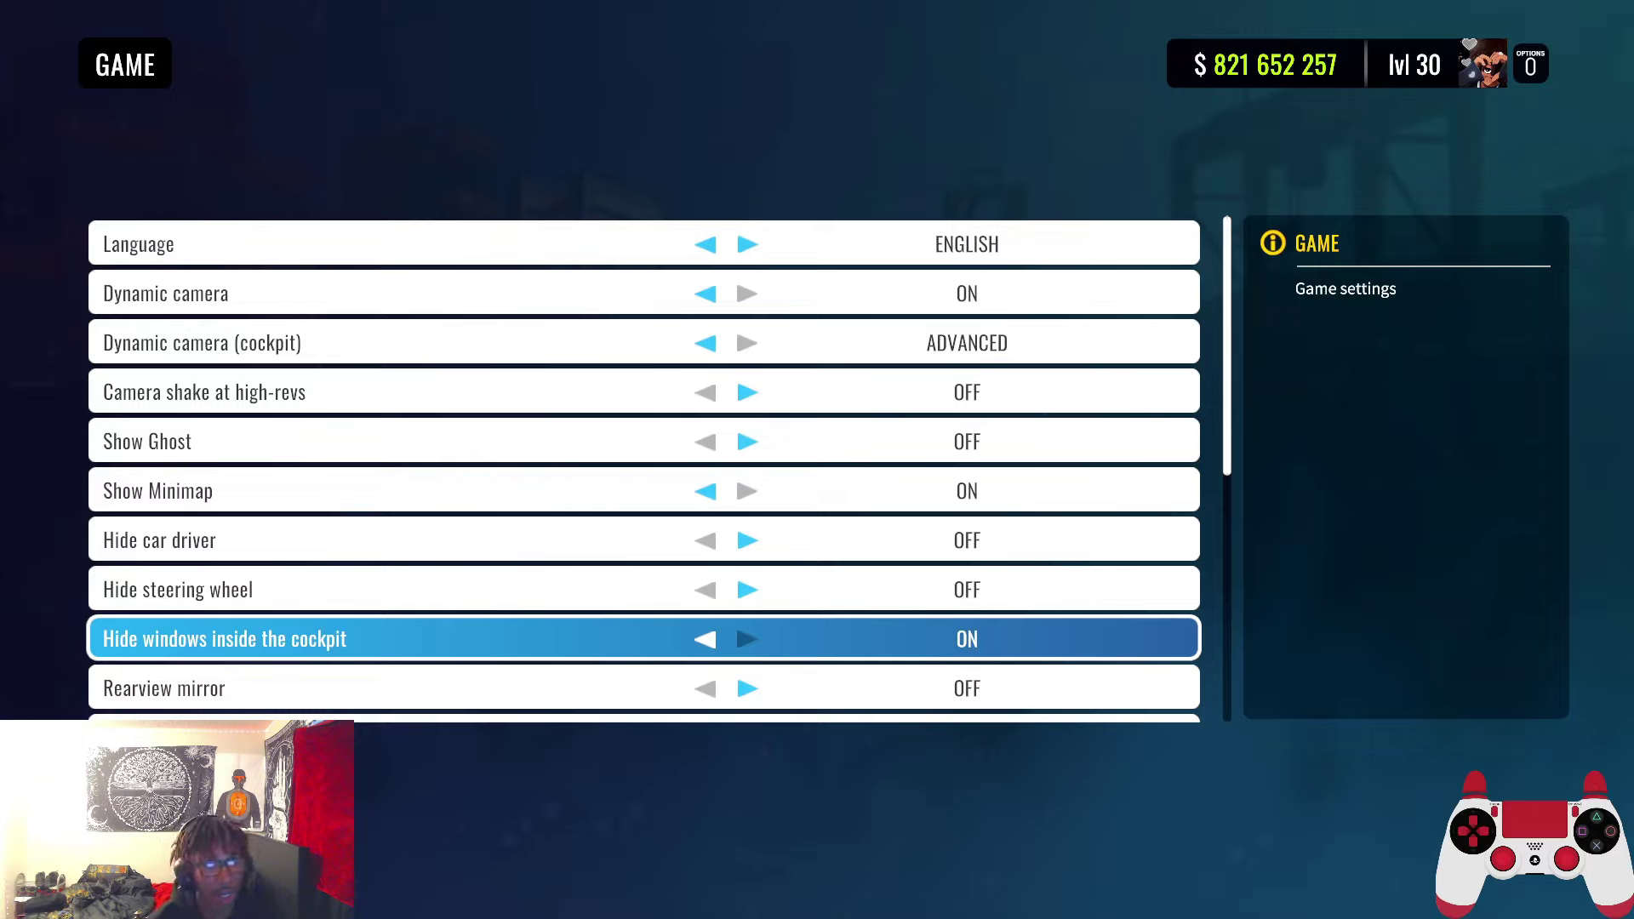
{"action": "key", "text": "Down"}
{"action": "key", "text": "Down"}
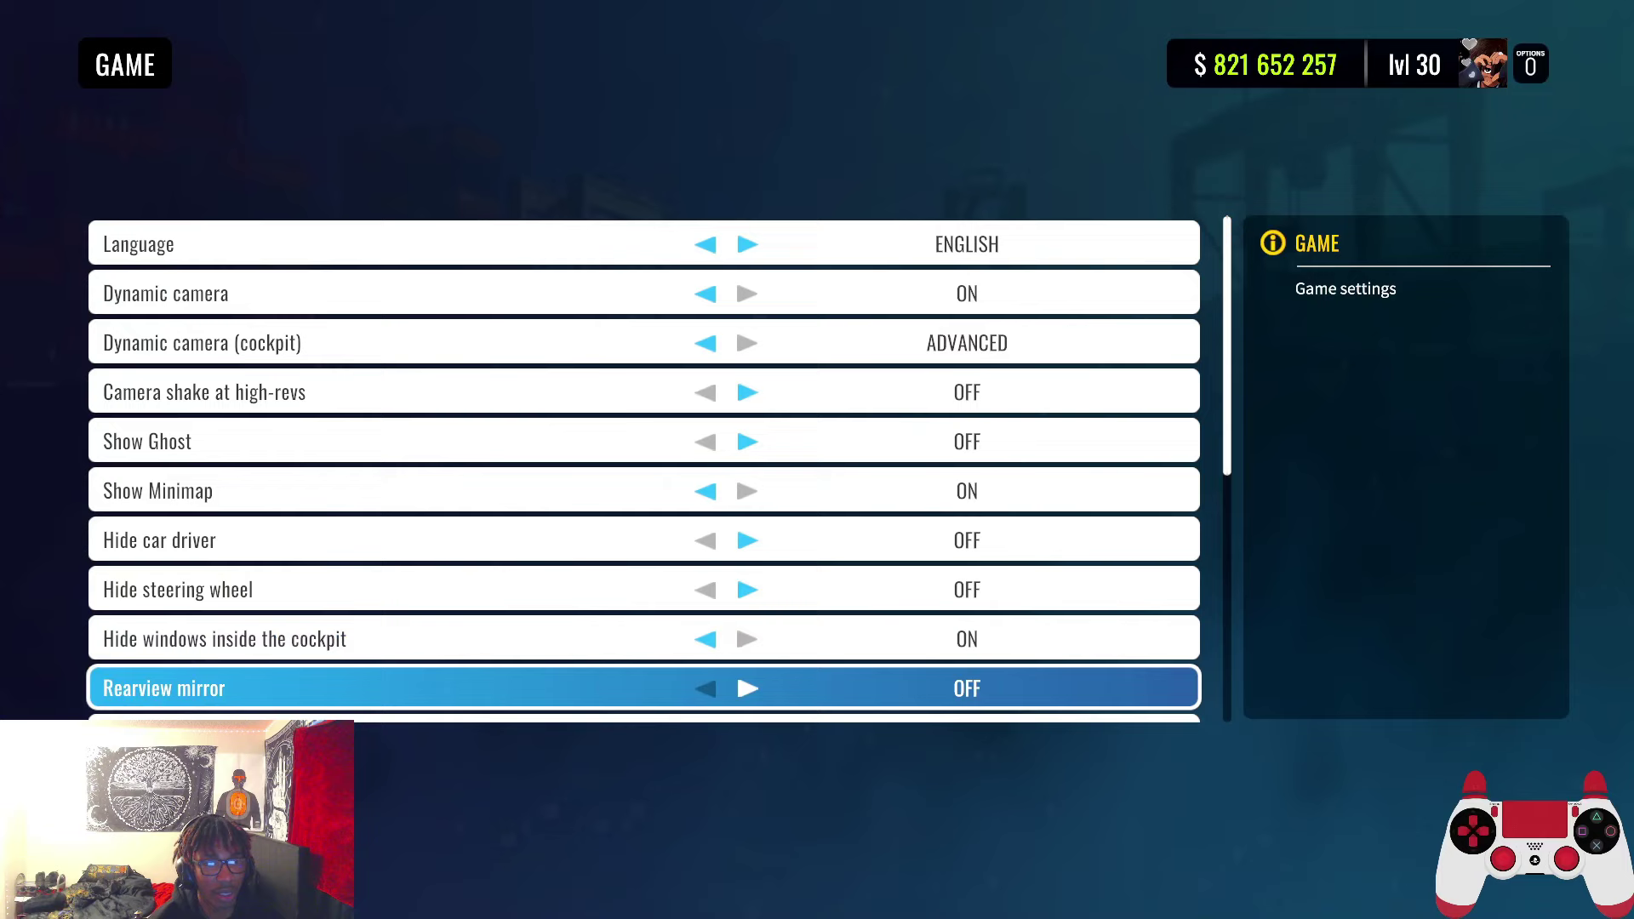
{"action": "key", "text": "Up"}
{"action": "key", "text": "Up"}
{"action": "key", "text": "Down"}
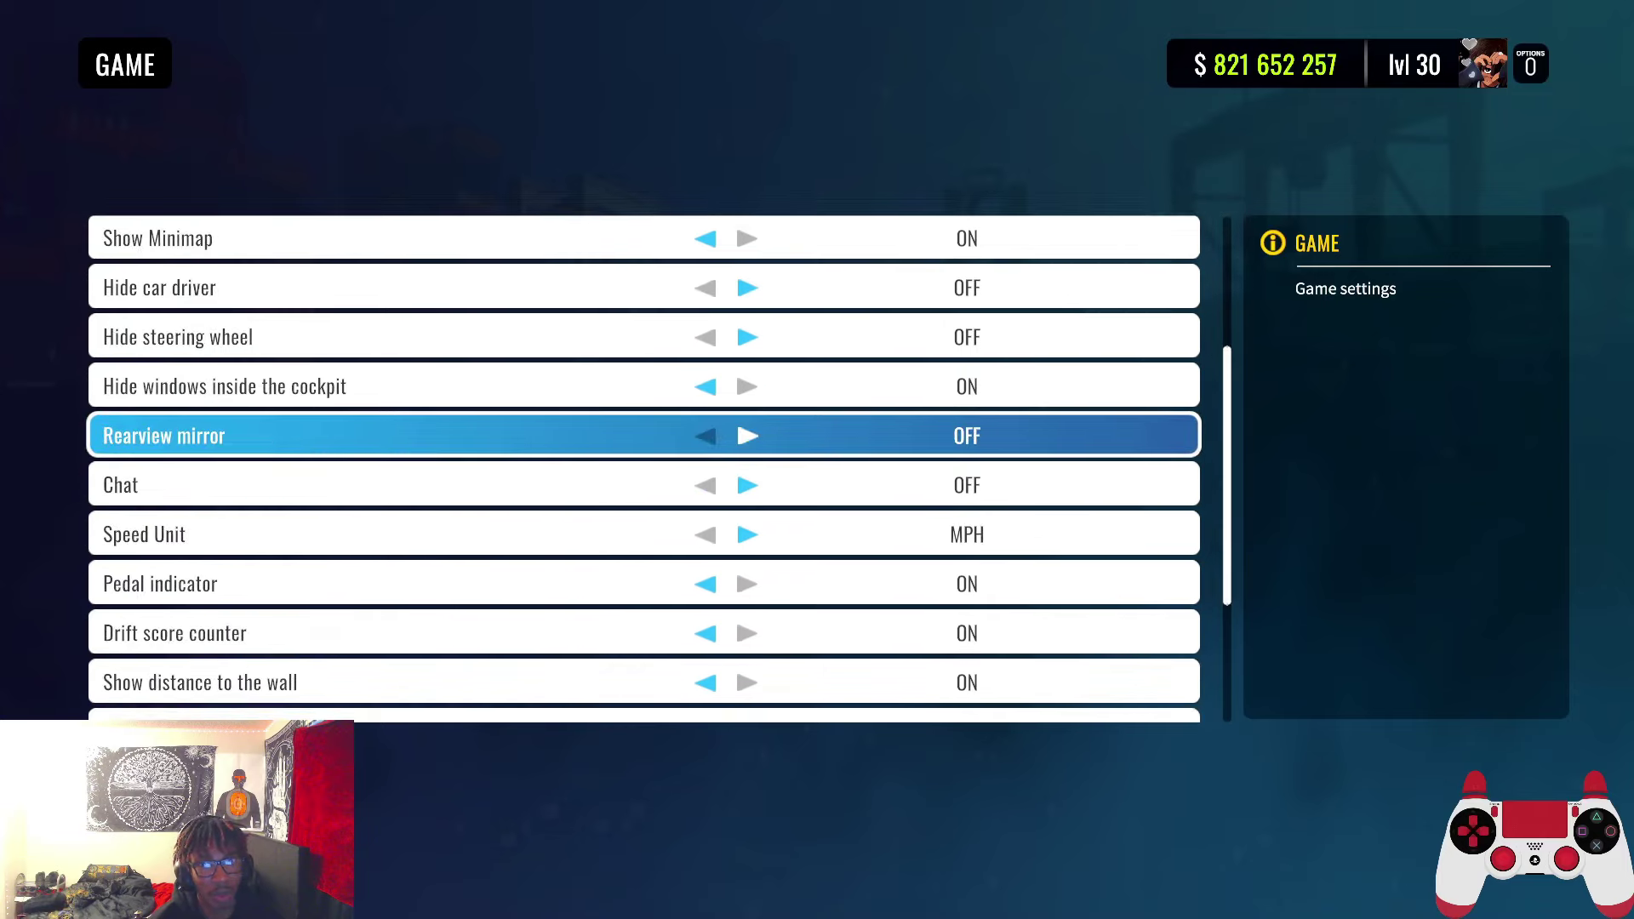
Review the remaining game settings from Chat and Speed Unit through Cross-platform multiplayer and Synchronize turning the lights on/off, keeping speed in MPH
{"action": "key", "text": "Down"}
{"action": "key", "text": "Up"}
{"action": "key", "text": "Down"}
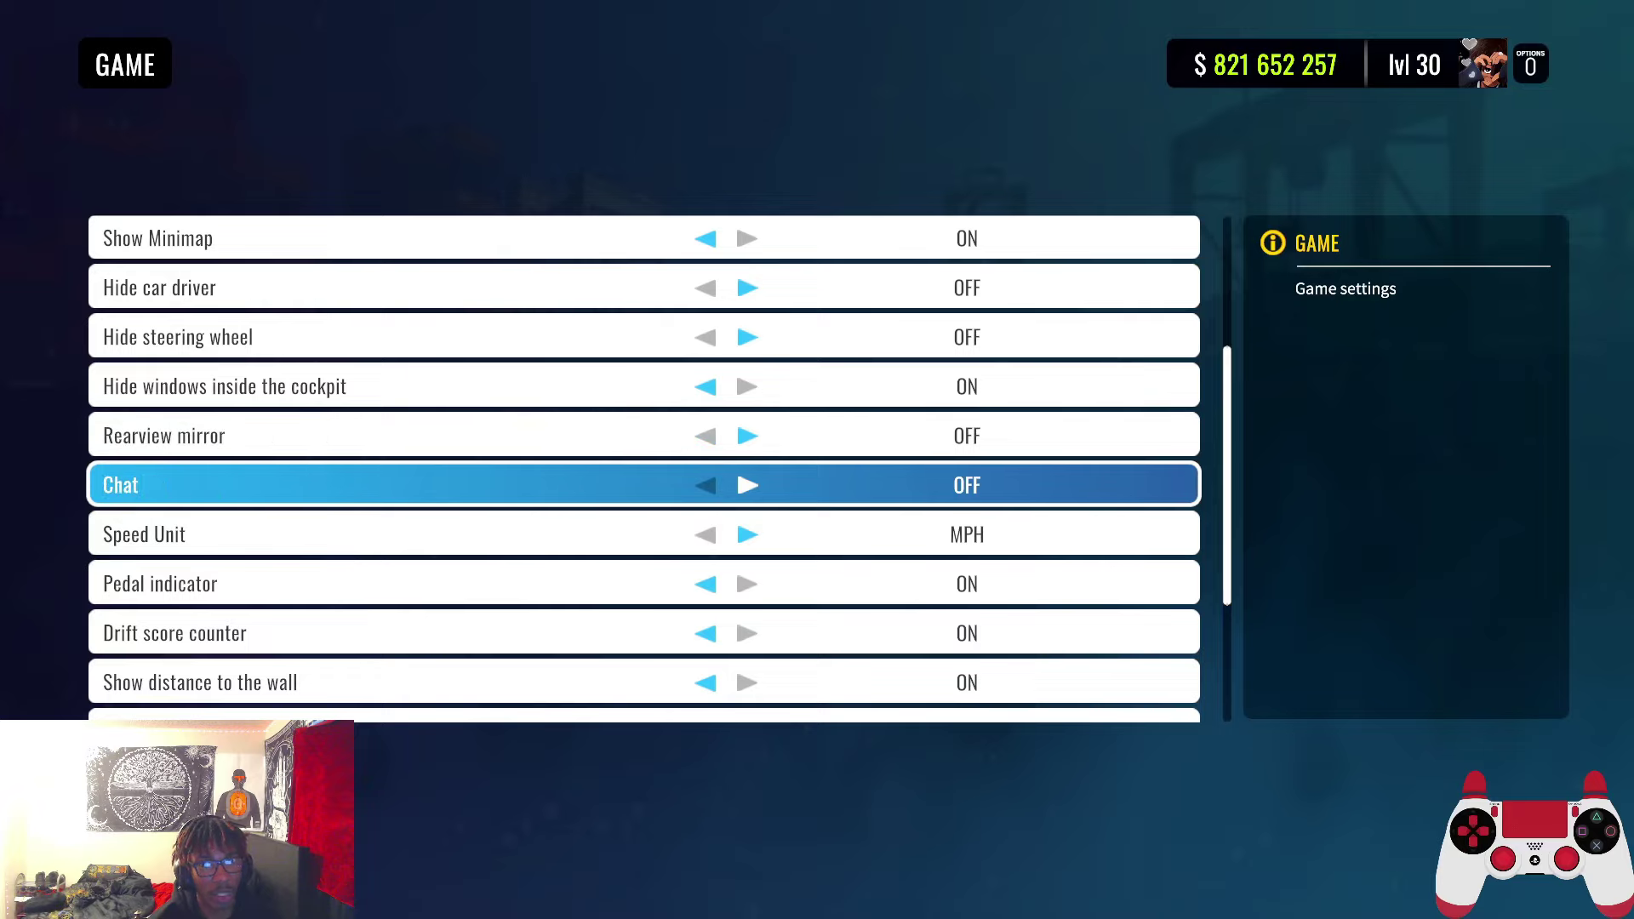
{"action": "key", "text": "Down"}
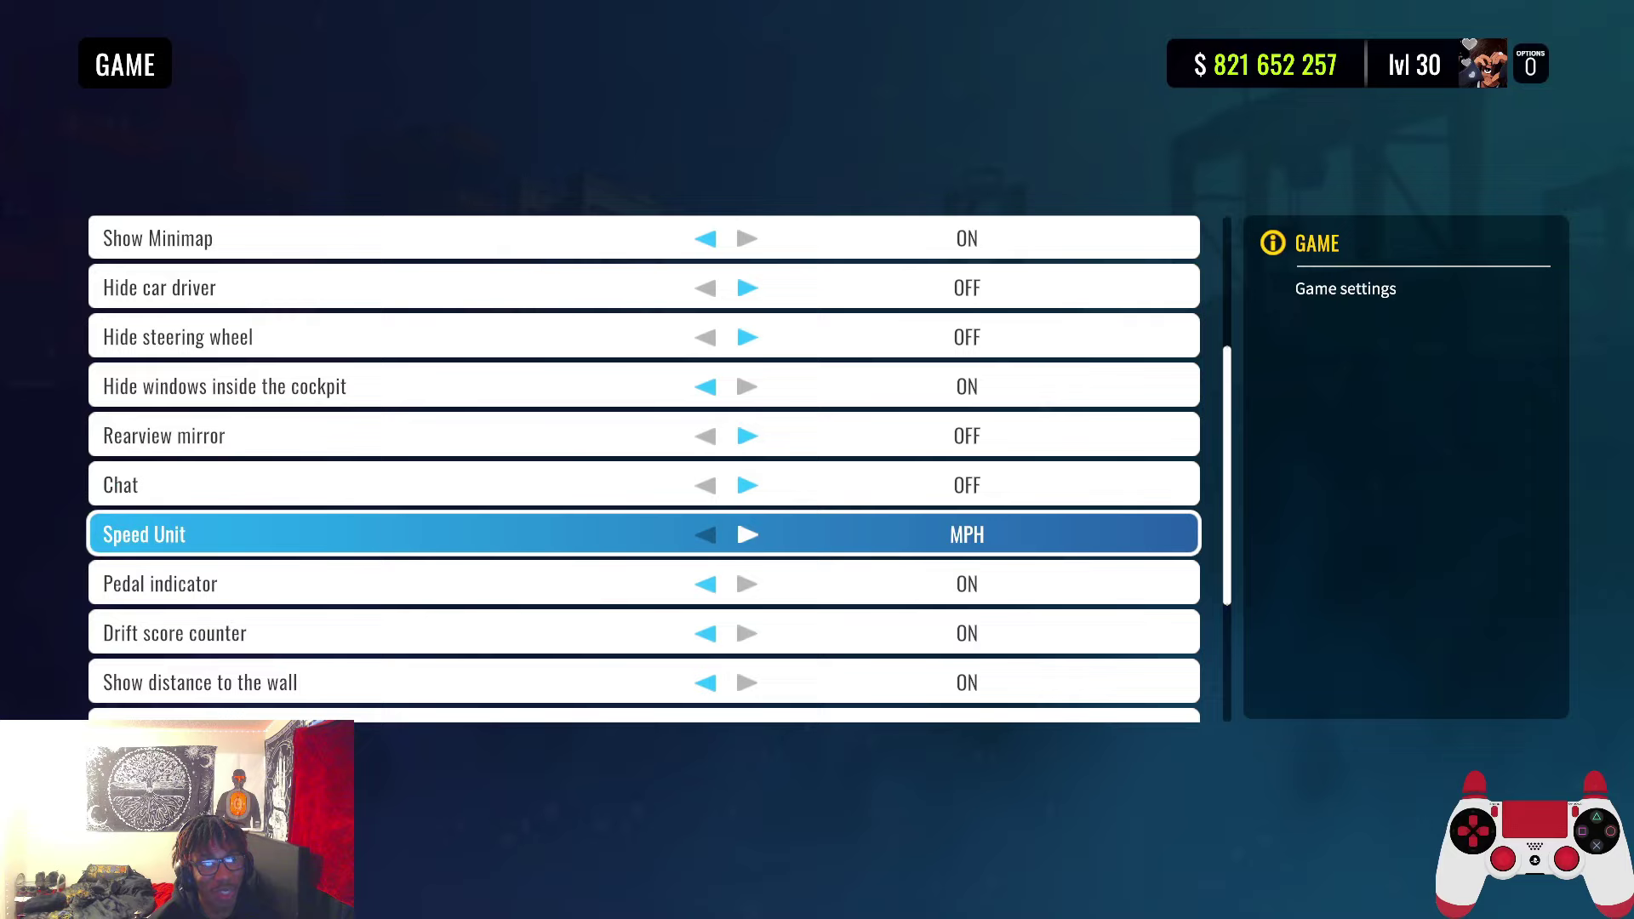
{"action": "key", "text": "Right"}
{"action": "key", "text": "Left"}
{"action": "key", "text": "Down"}
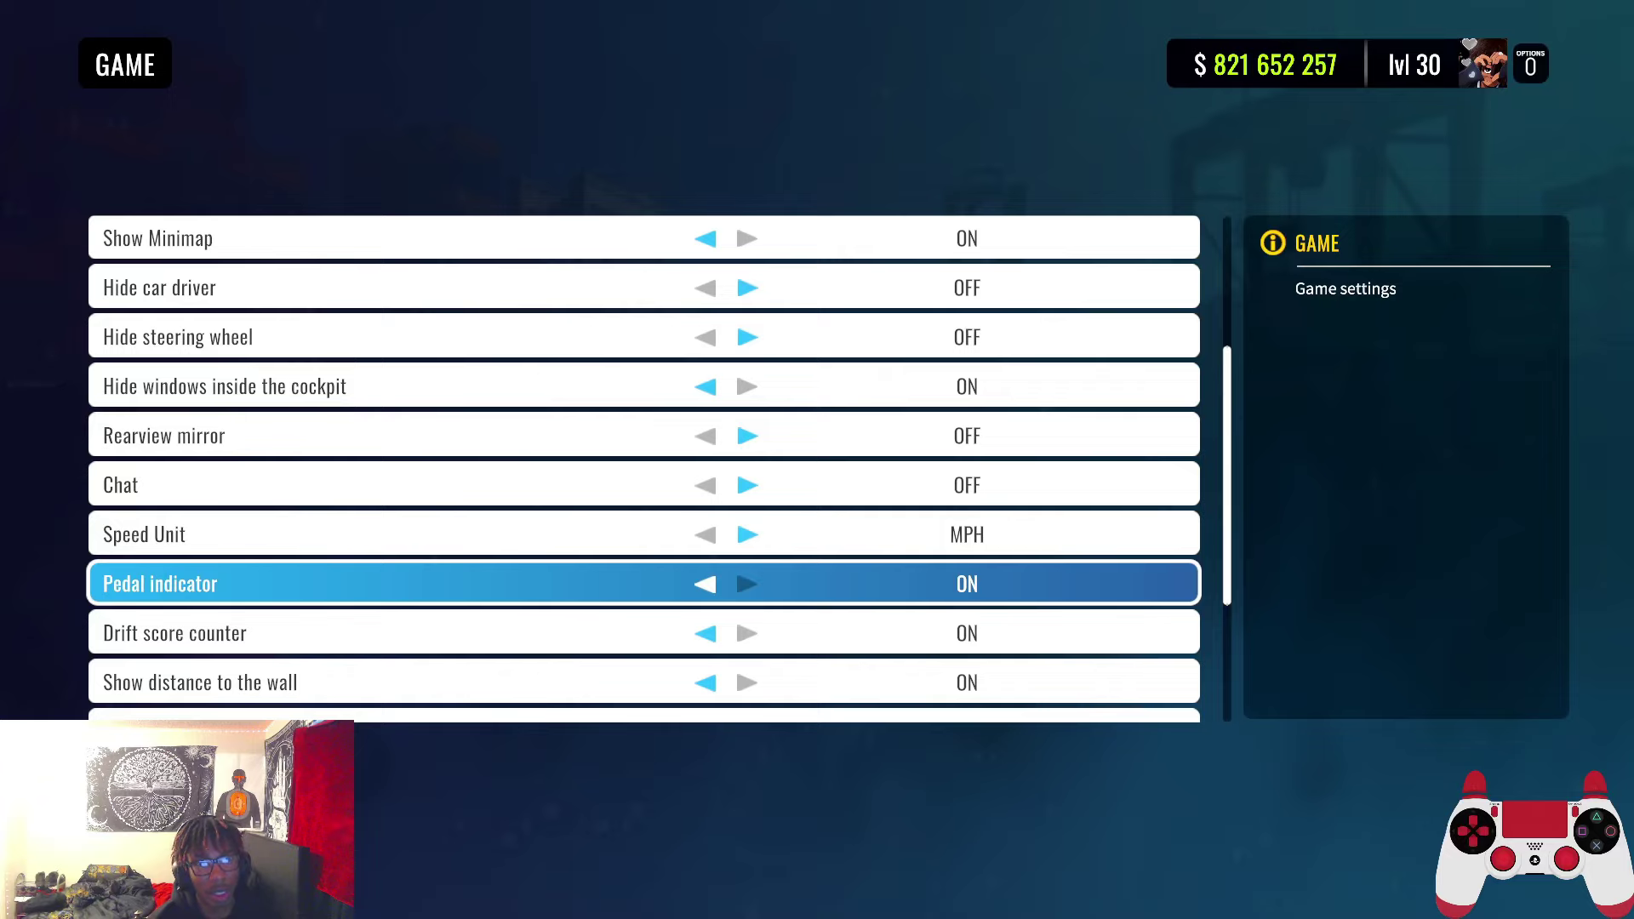
{"action": "key", "text": "Down"}
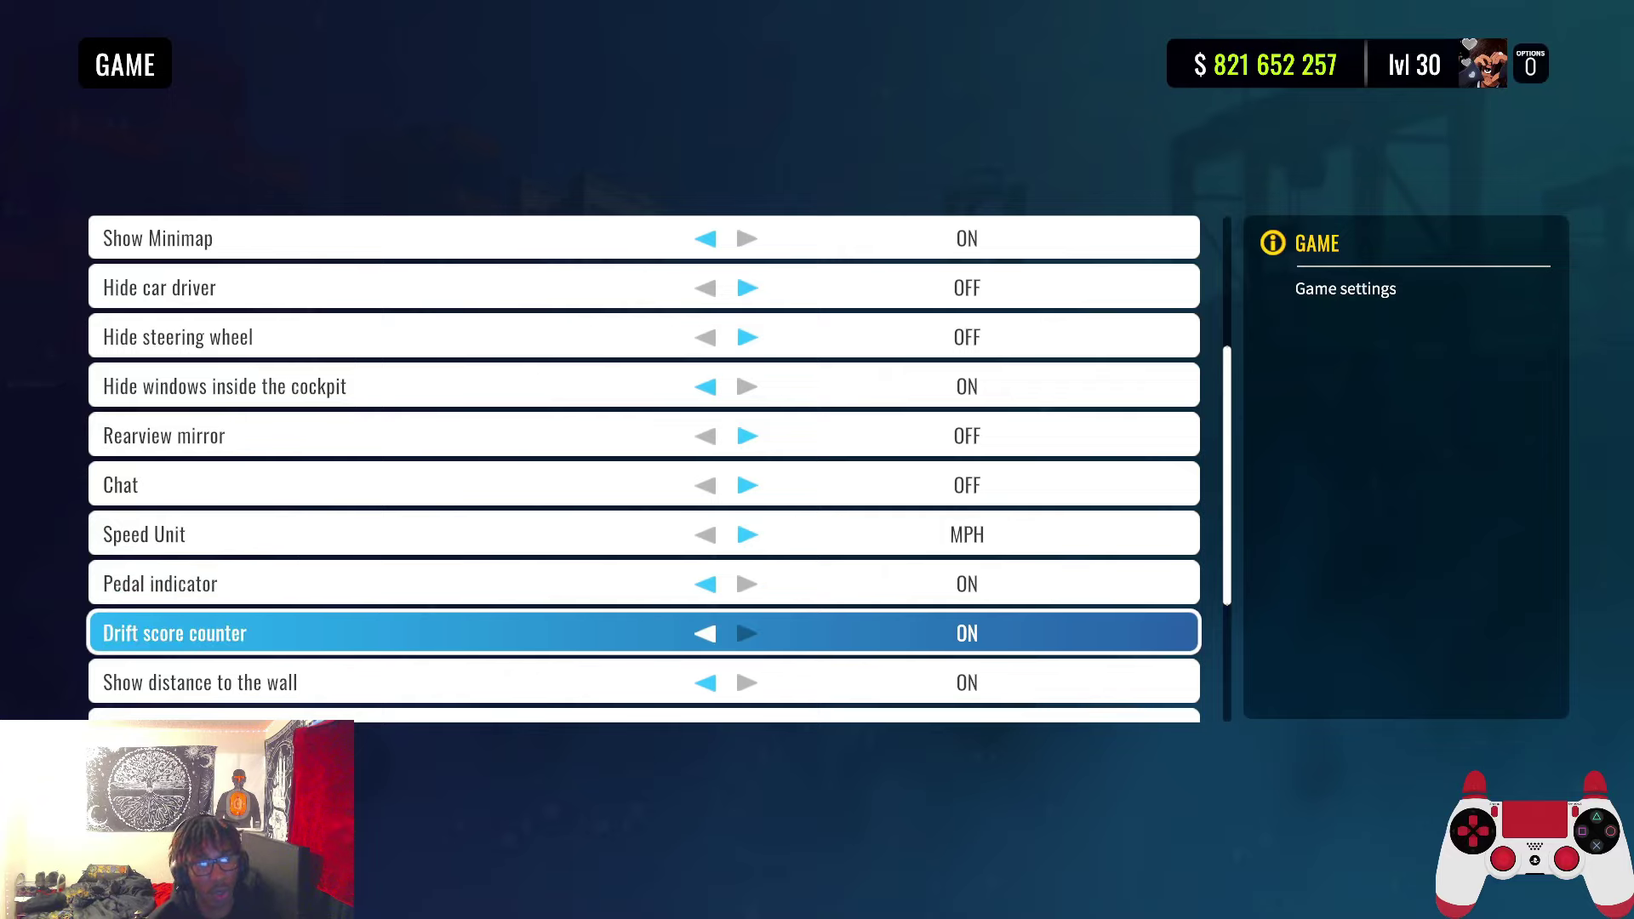
{"action": "key", "text": "Down"}
{"action": "key", "text": "Down"}
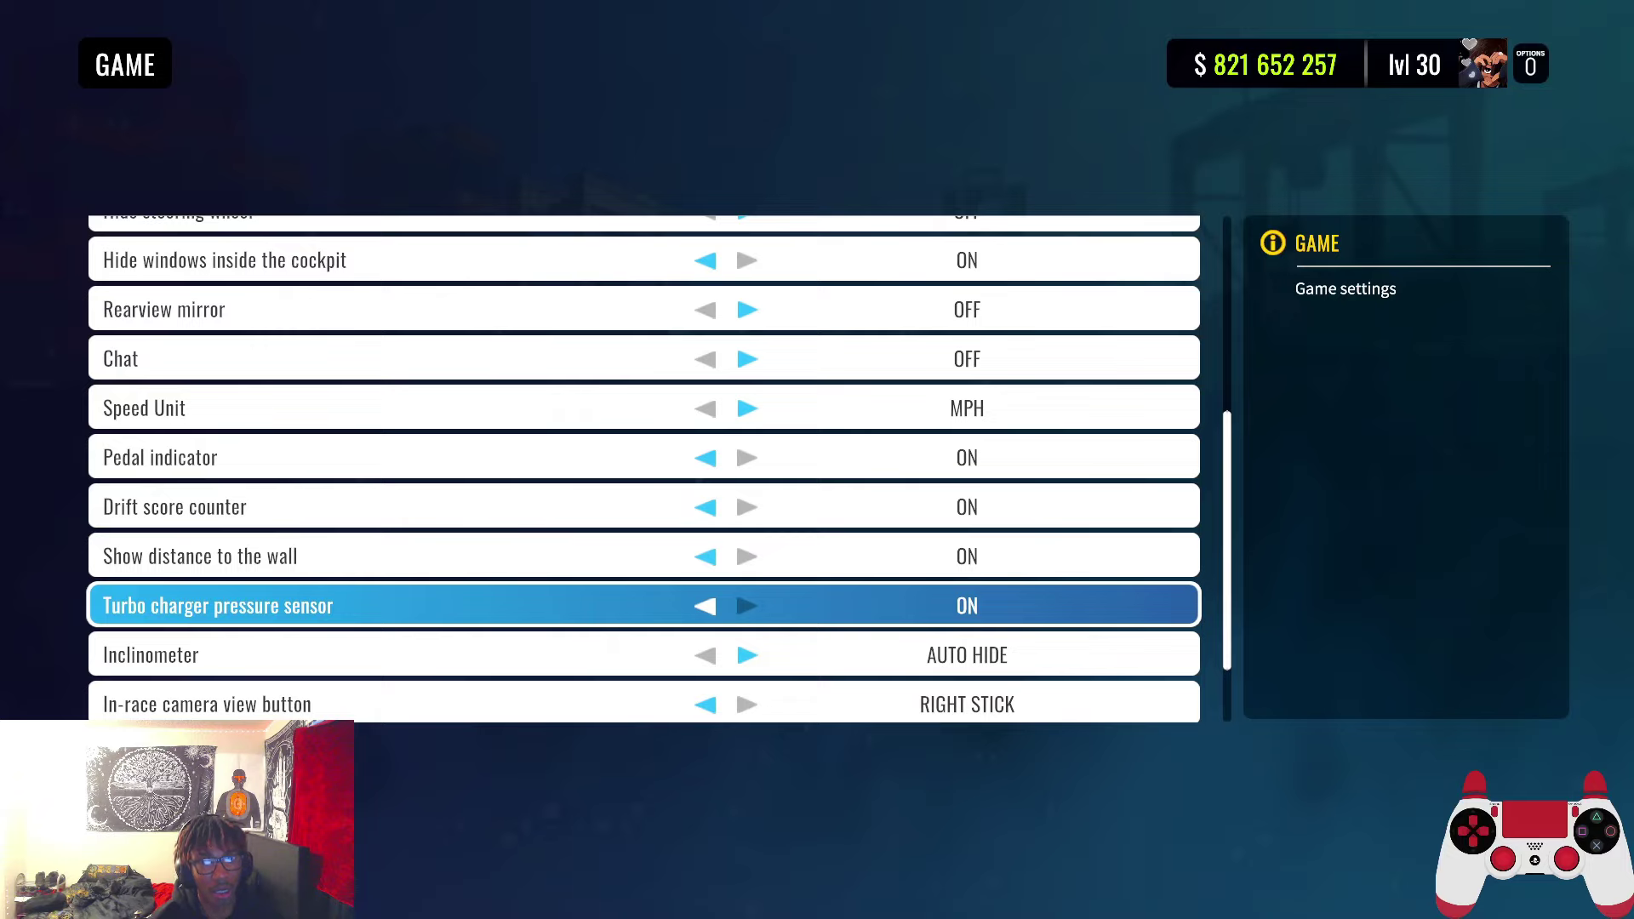
{"action": "key", "text": "Down"}
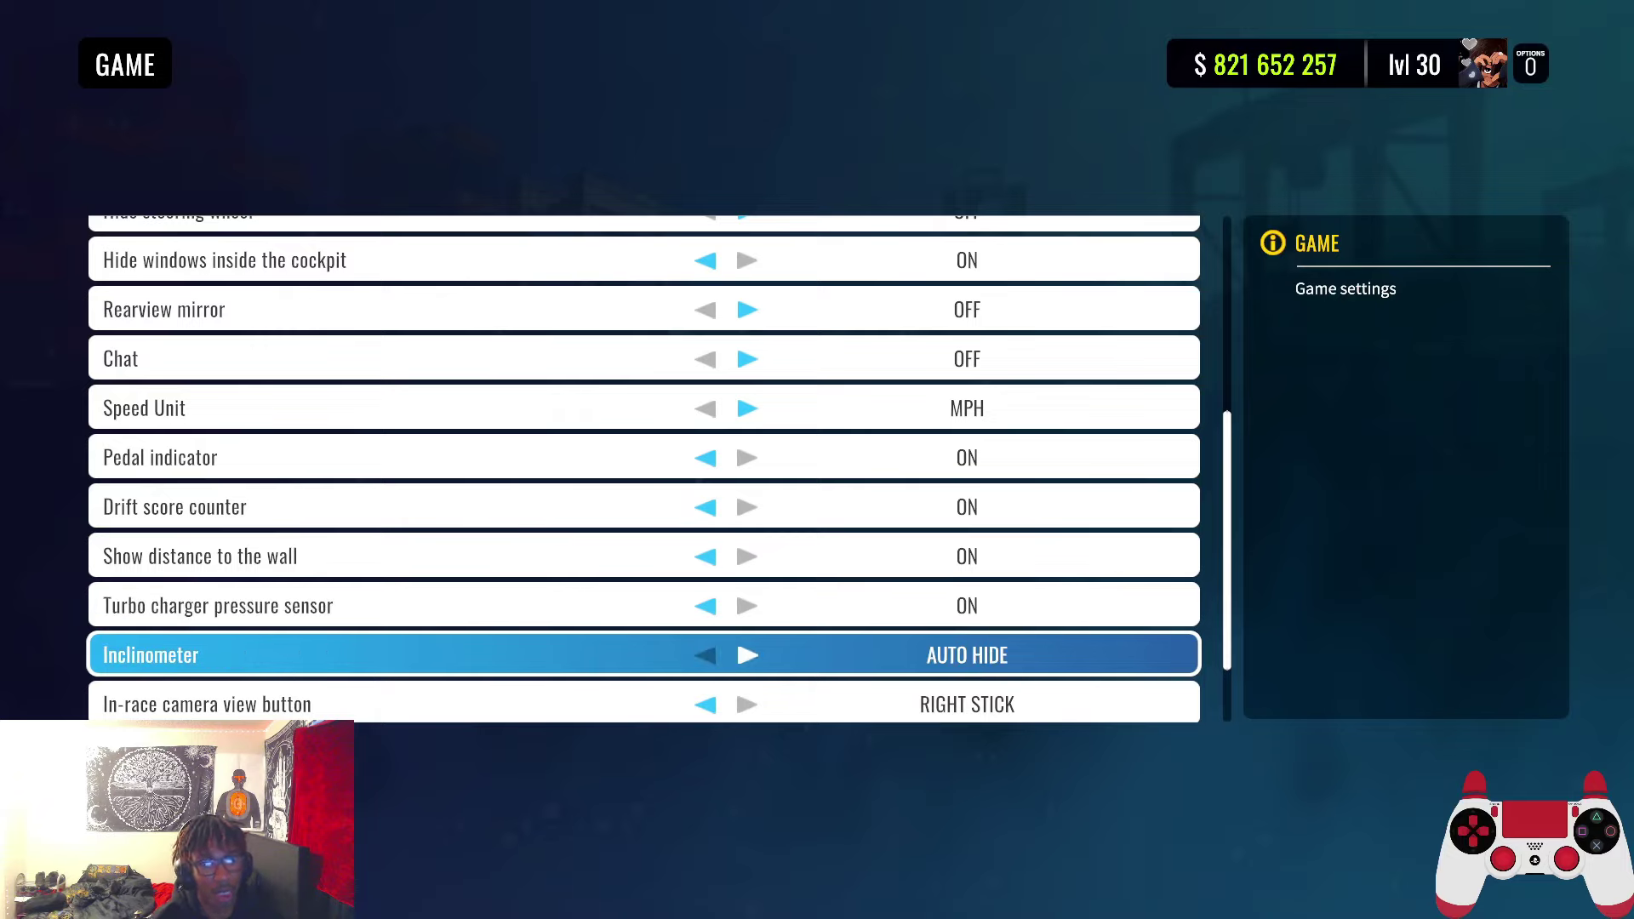
{"action": "key", "text": "Down"}
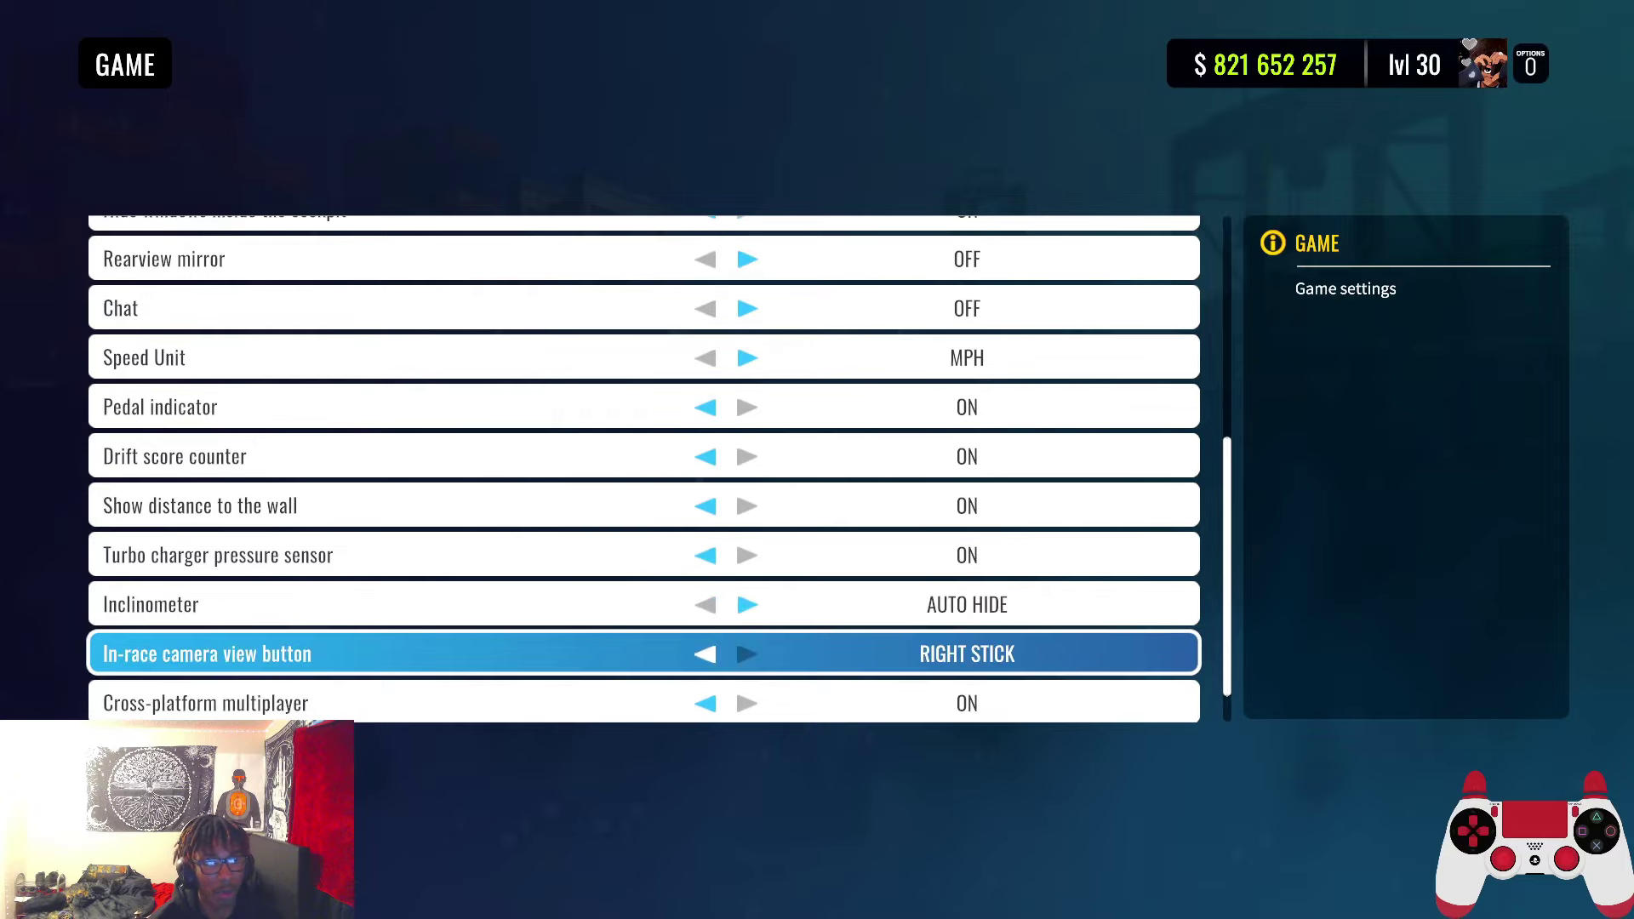
{"action": "key", "text": "Down"}
{"action": "key", "text": "Up"}
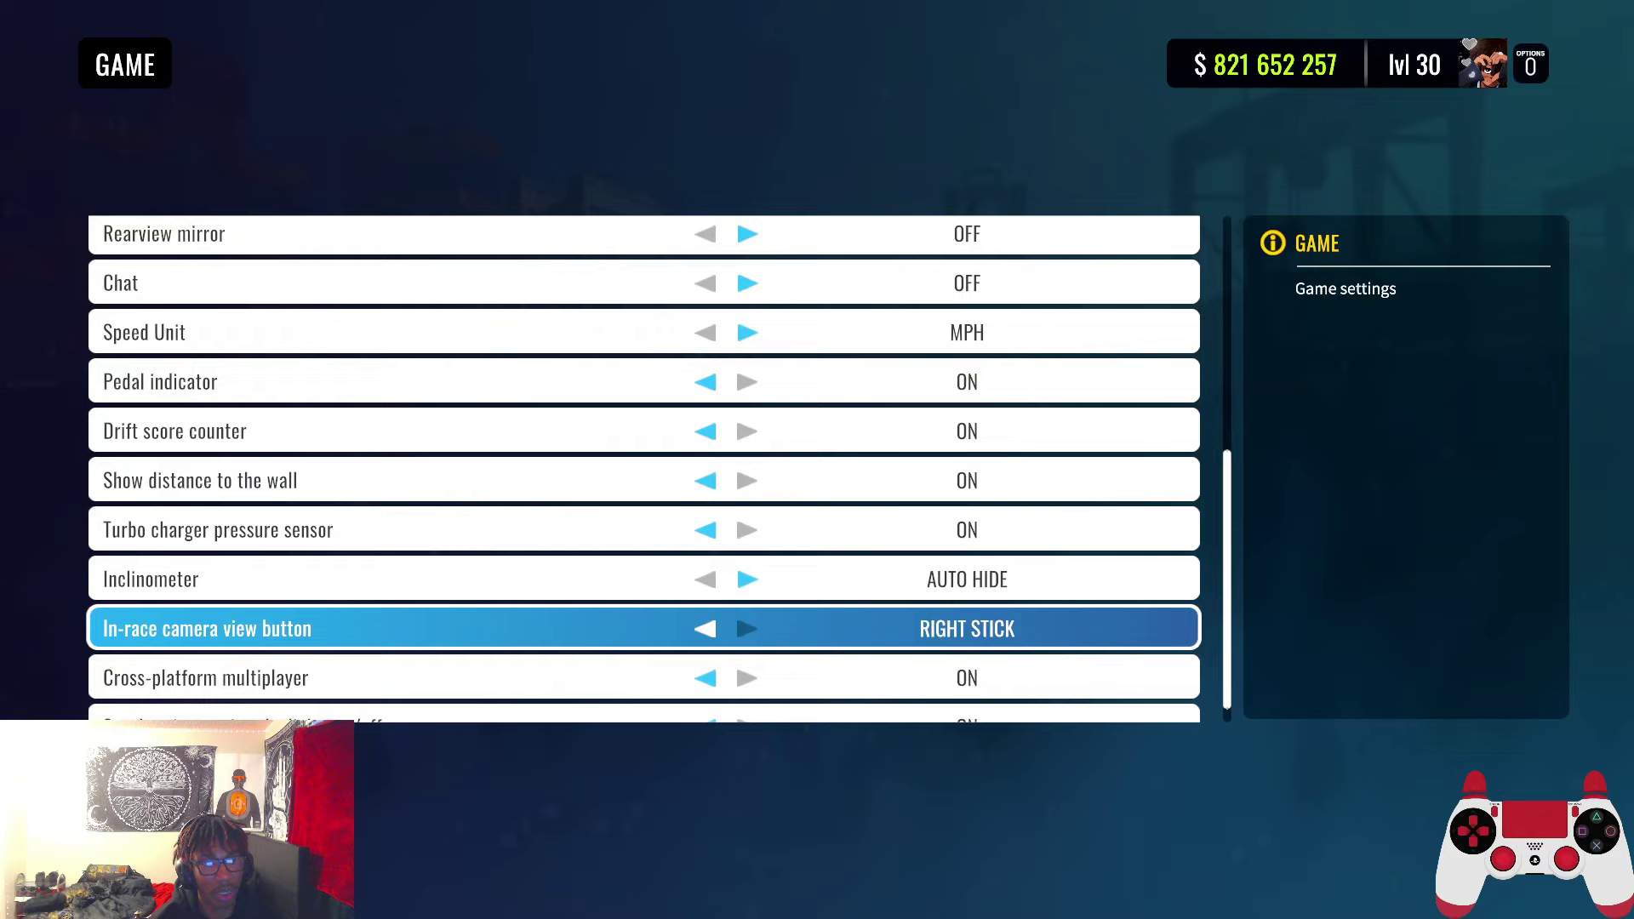
{"action": "key", "text": "Down"}
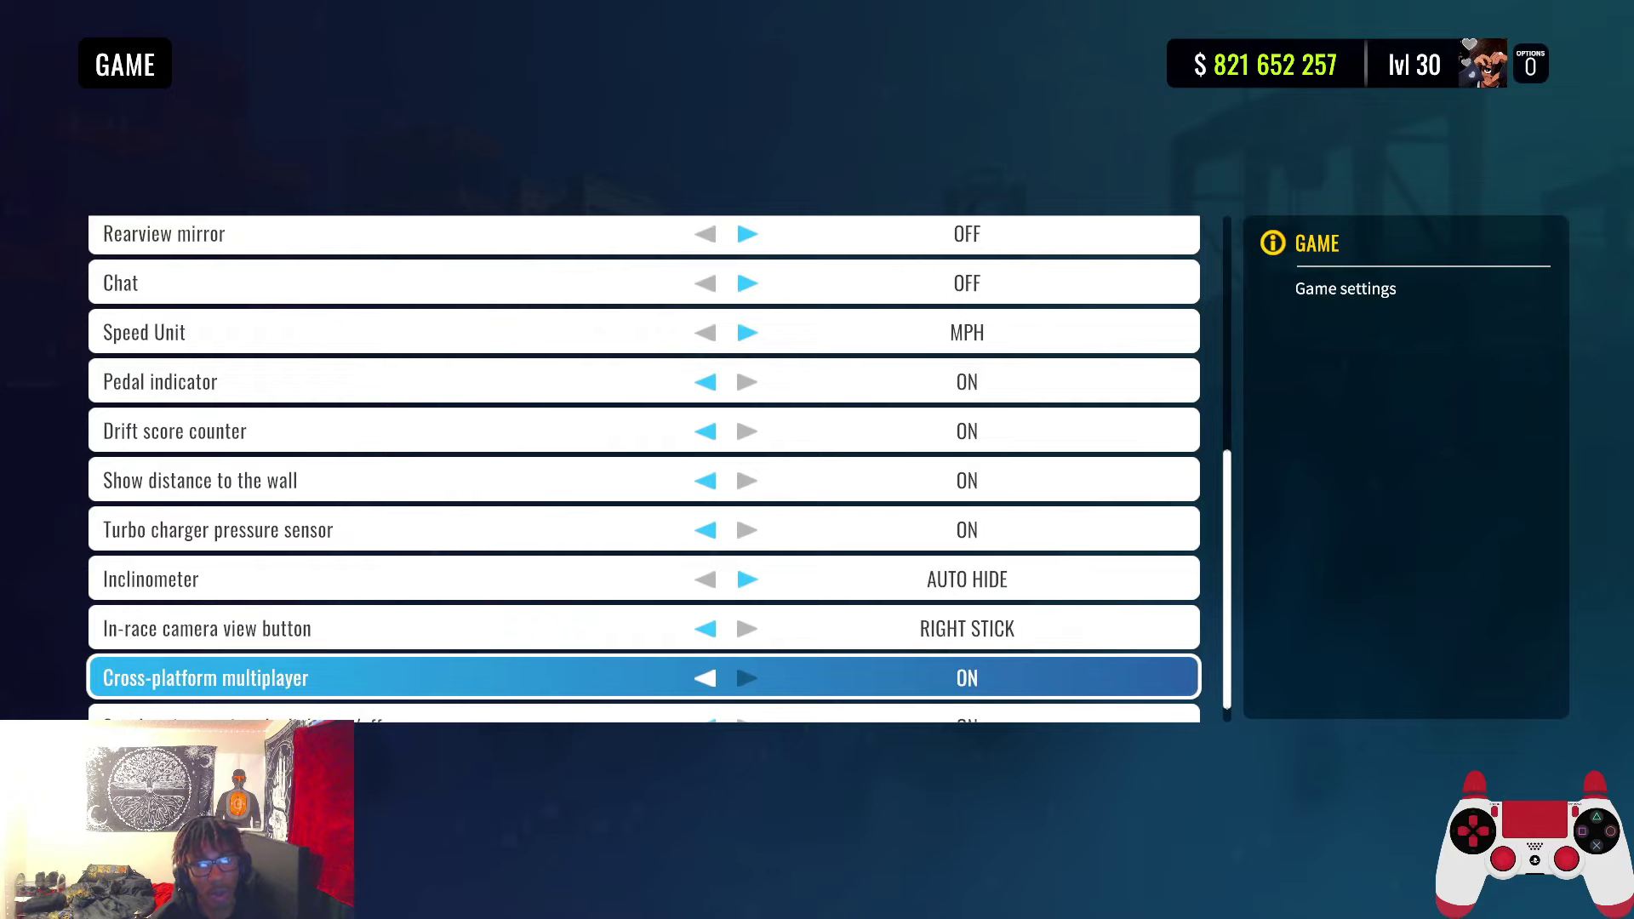
{"action": "key", "text": "Down"}
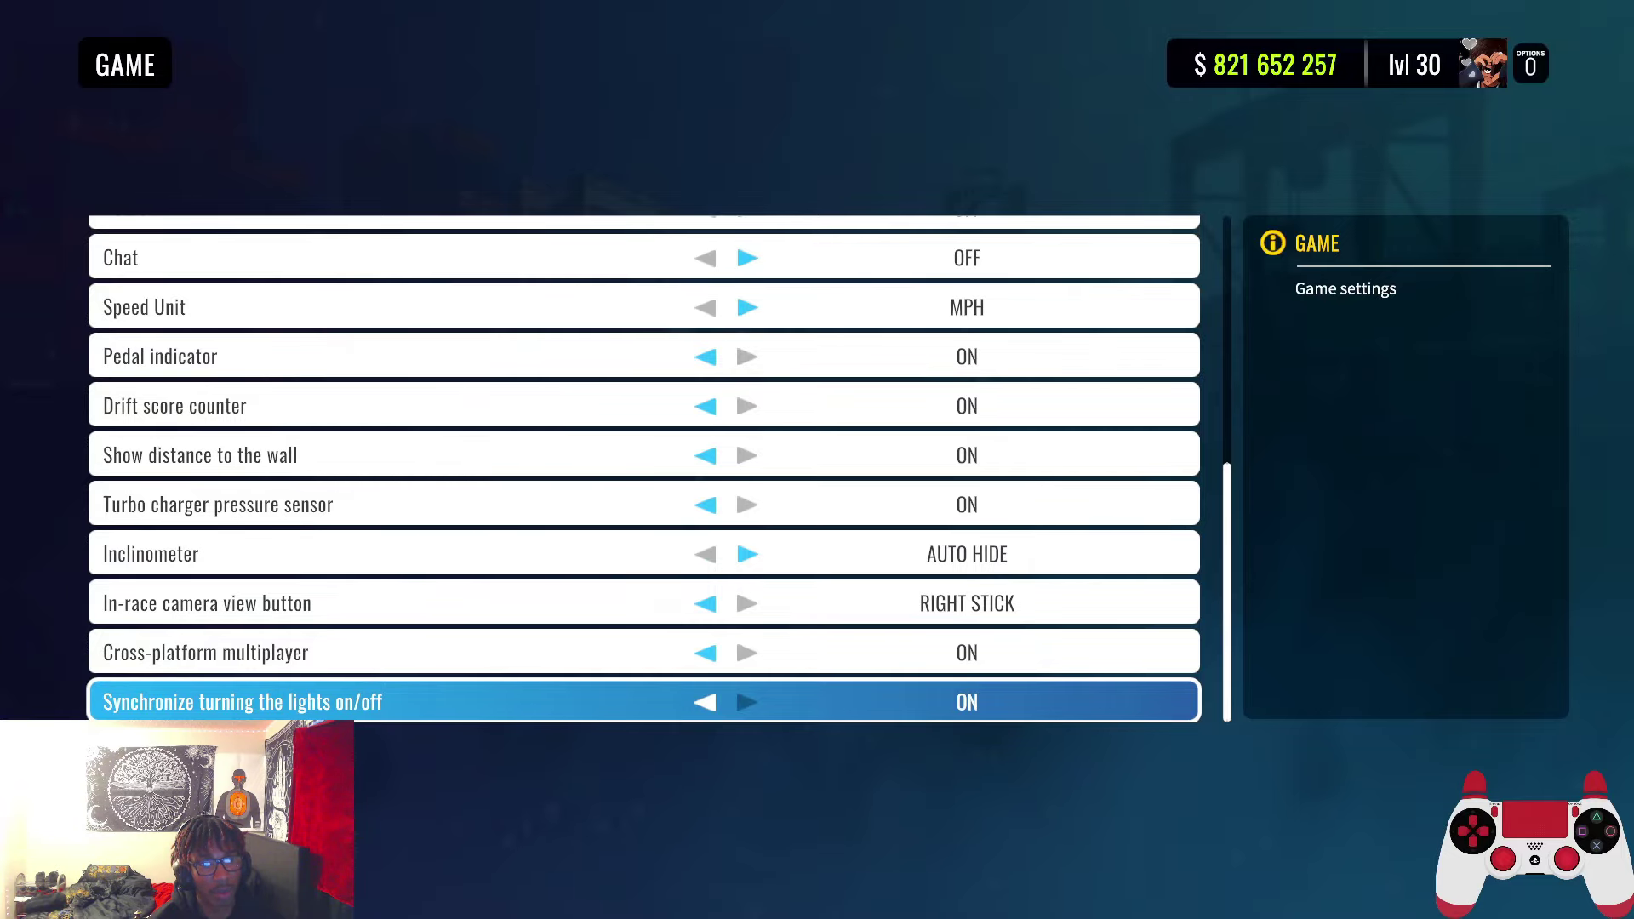
Leave the game settings and open the Graphics settings page
{"action": "key", "text": "Escape"}
{"action": "key", "text": "Down"}
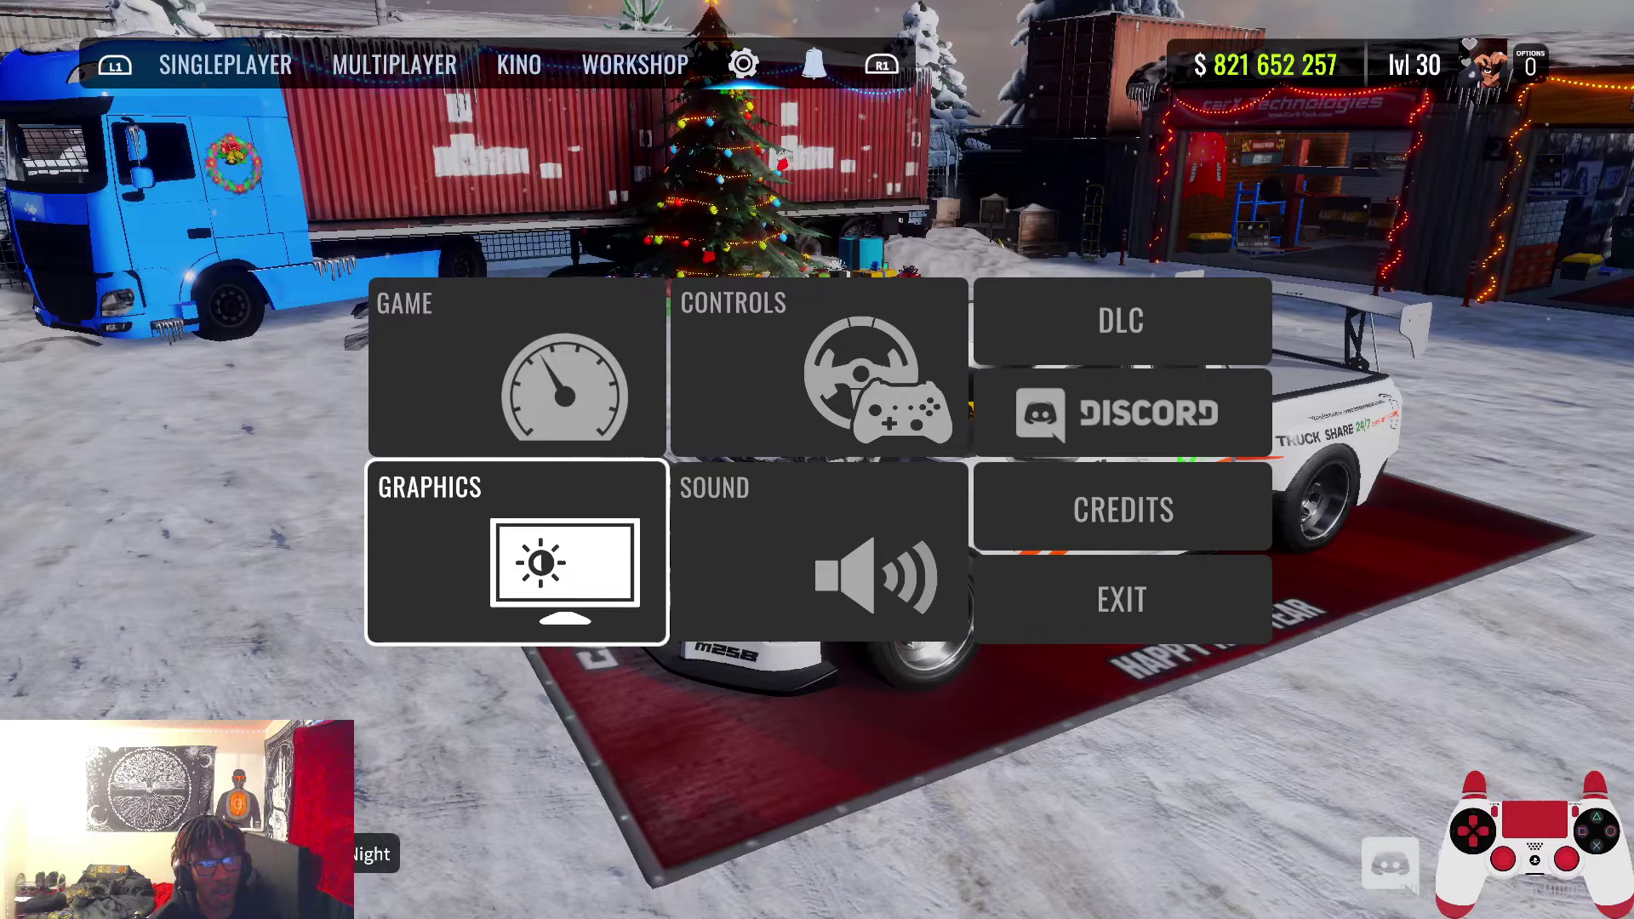
{"action": "key", "text": "Return"}
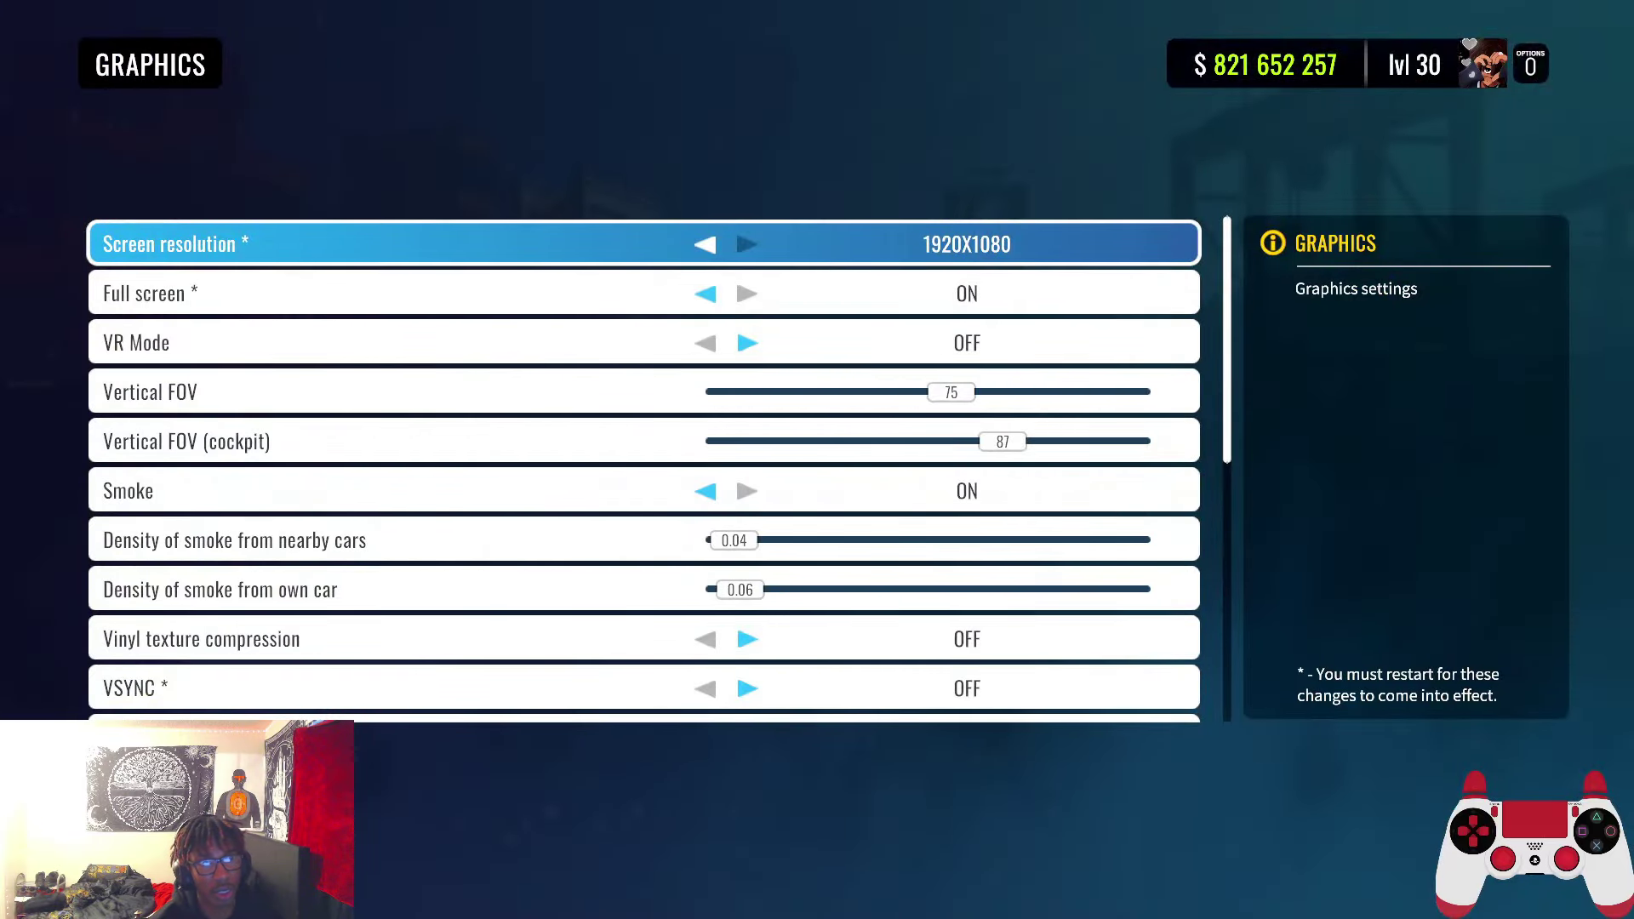
Review the graphics settings from Full screen through Vinyl texture compression, including VR mode, vertical FOV and smoke density
{"action": "key", "text": "Down"}
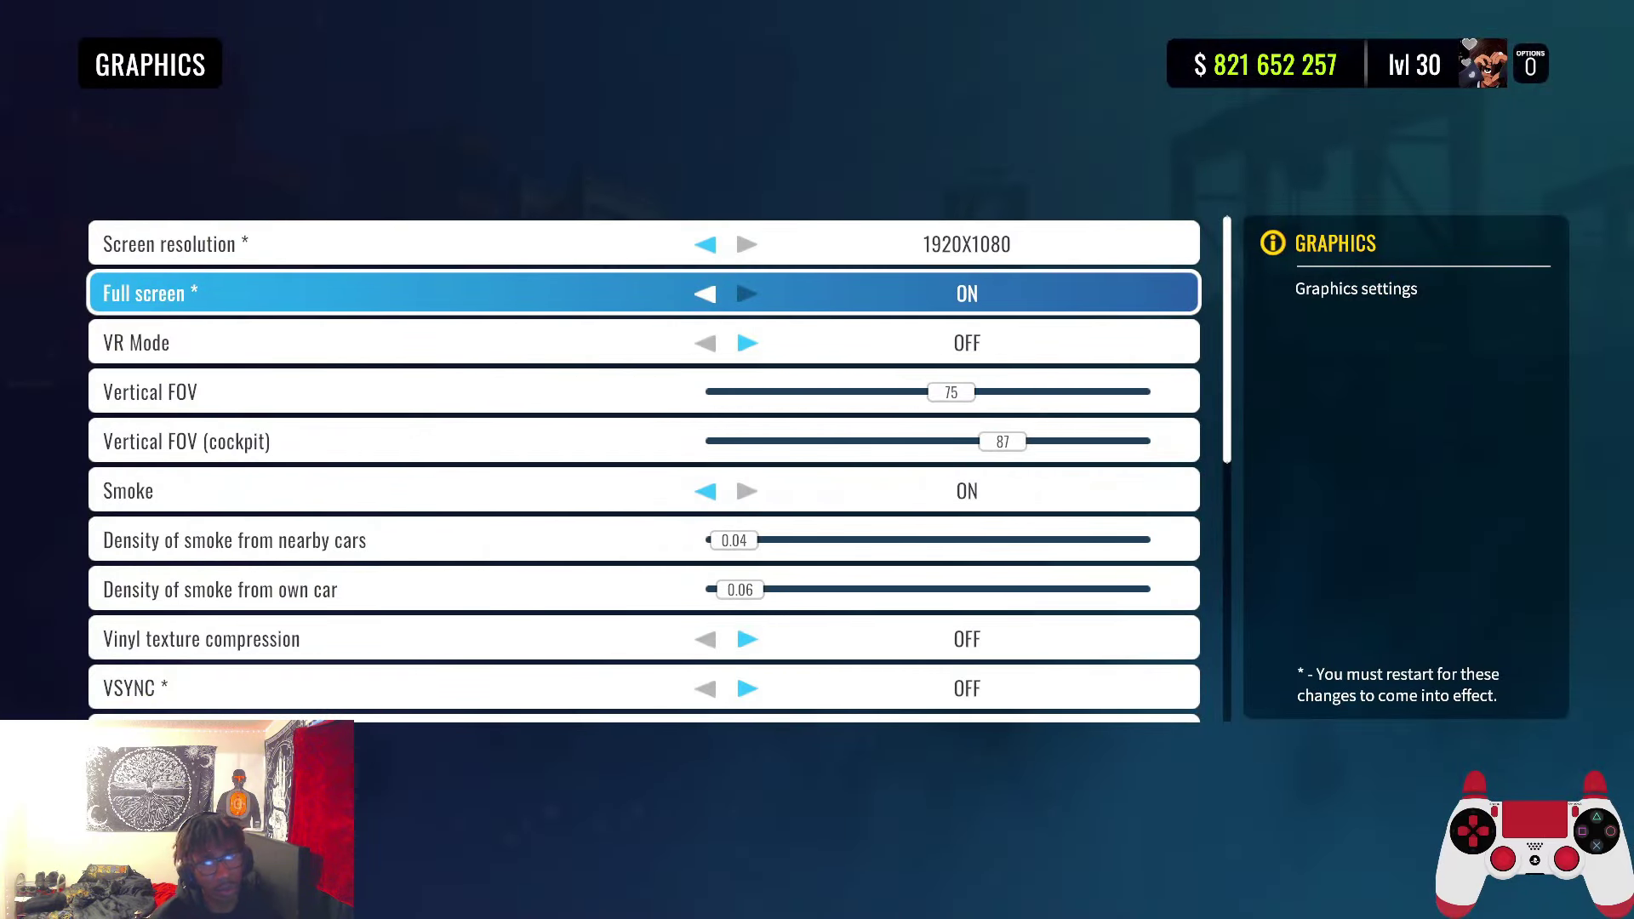
{"action": "key", "text": "Down"}
{"action": "key", "text": "Down"}
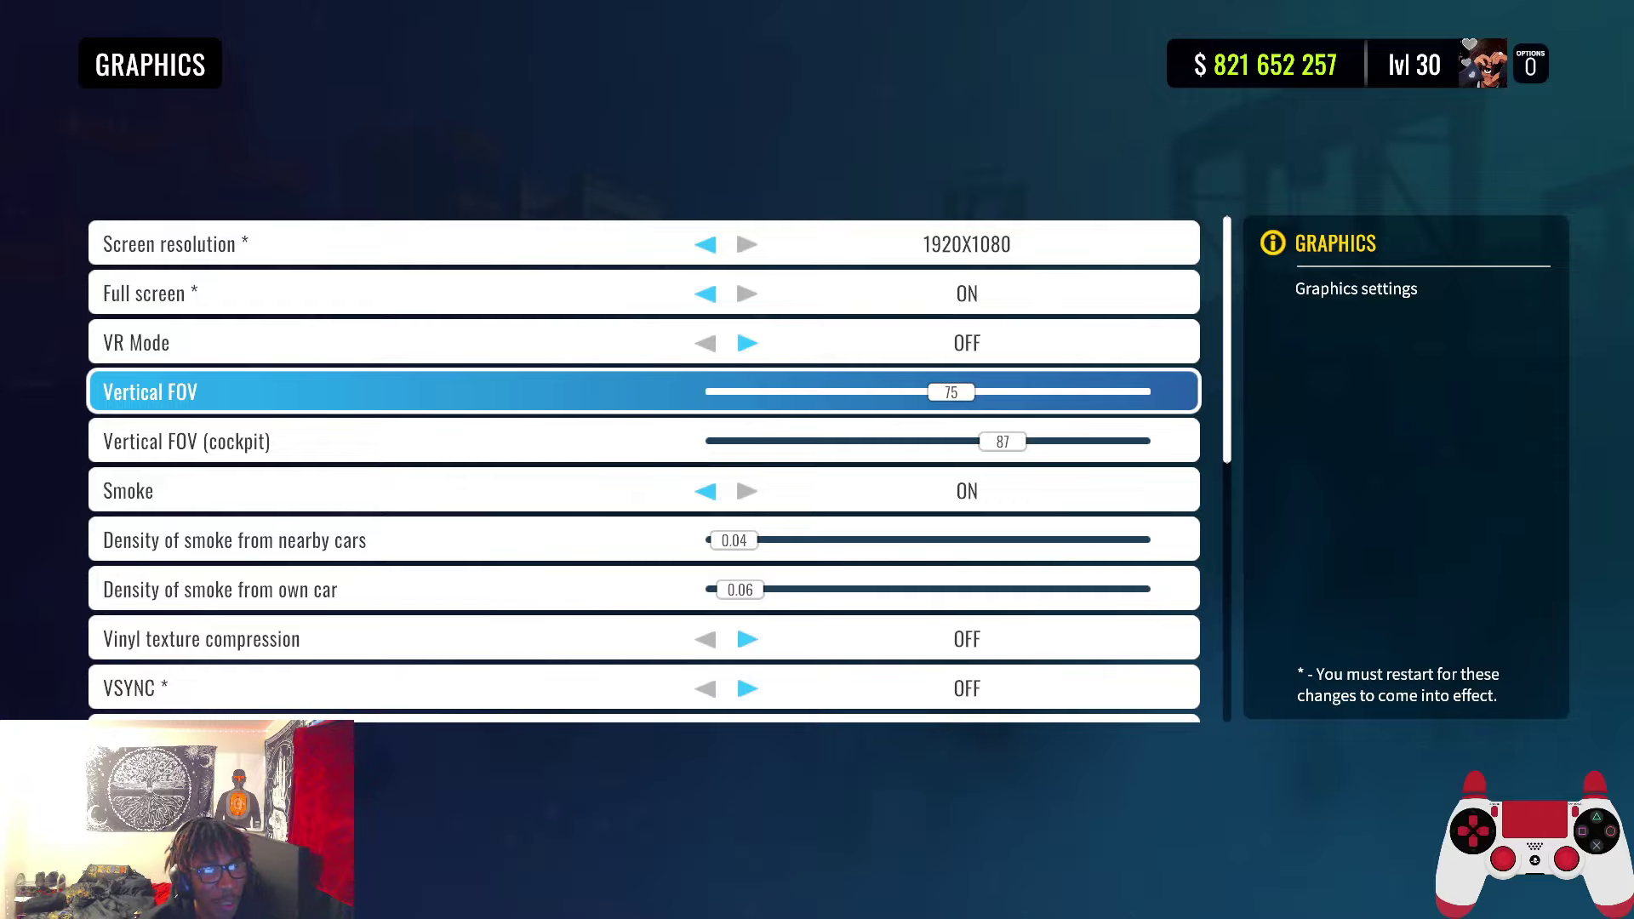
{"action": "key", "text": "Down"}
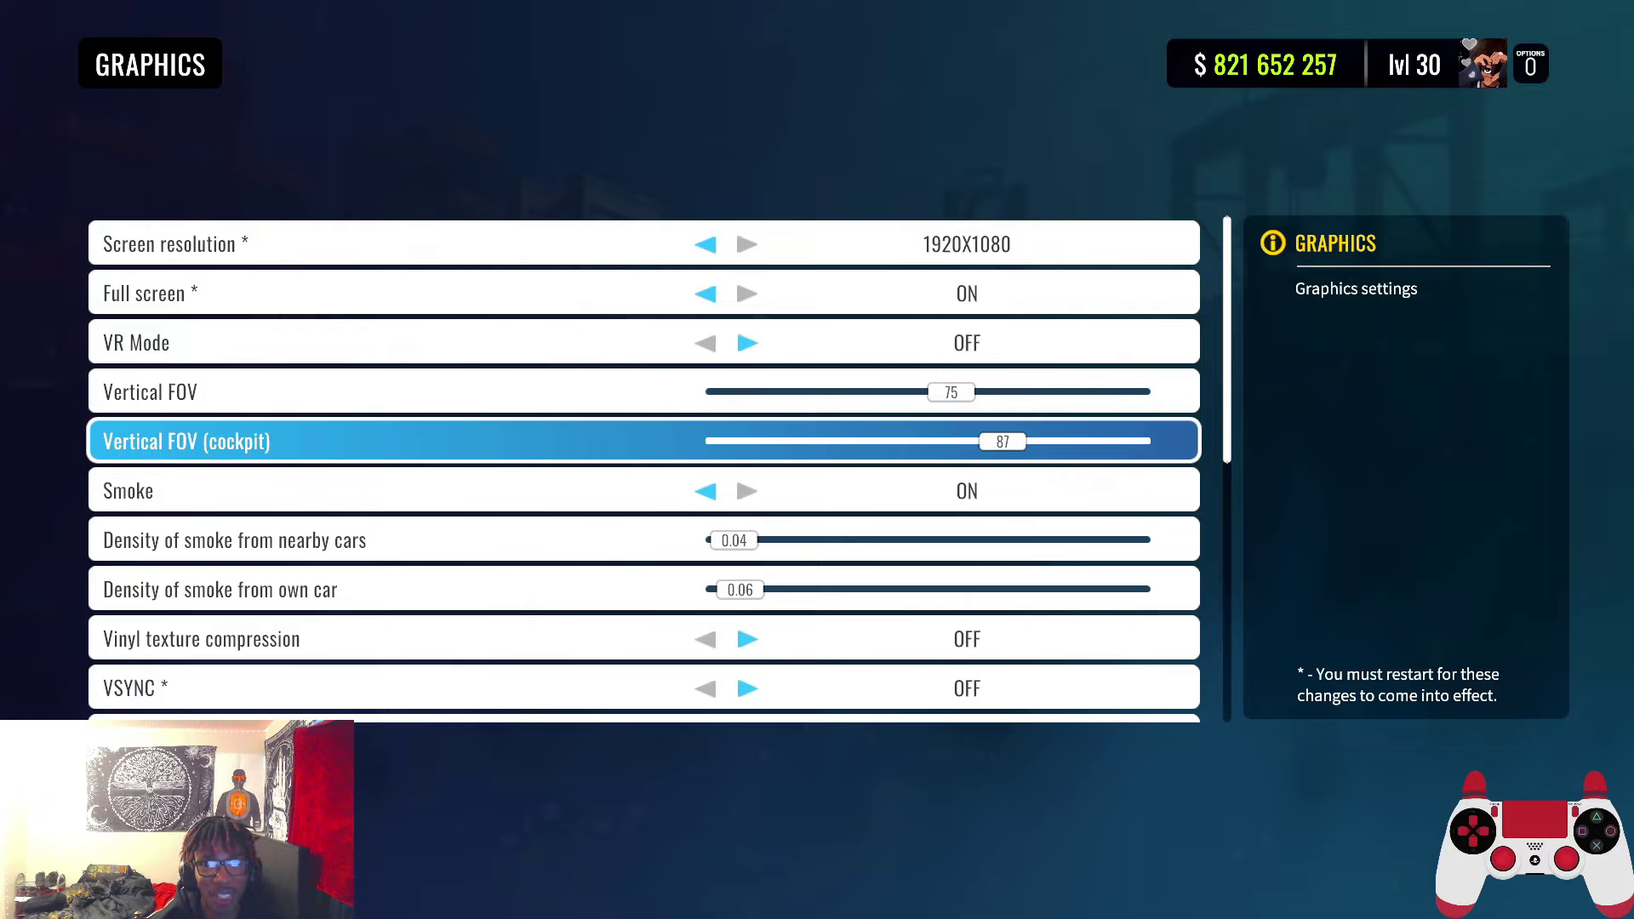
{"action": "key", "text": "Down"}
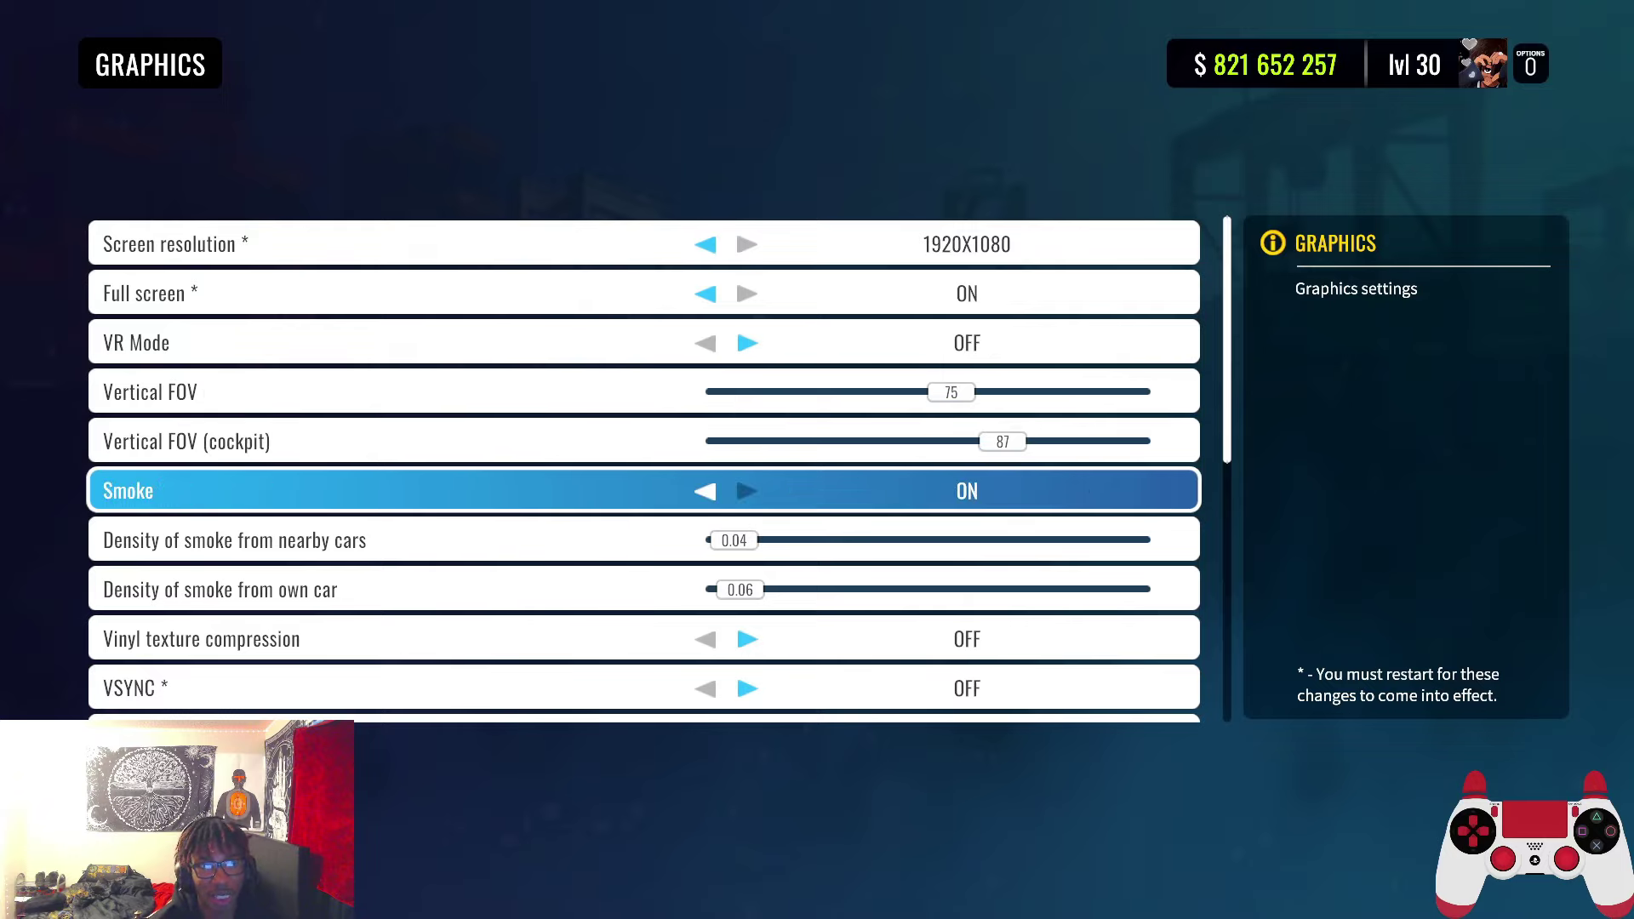
{"action": "key", "text": "Down"}
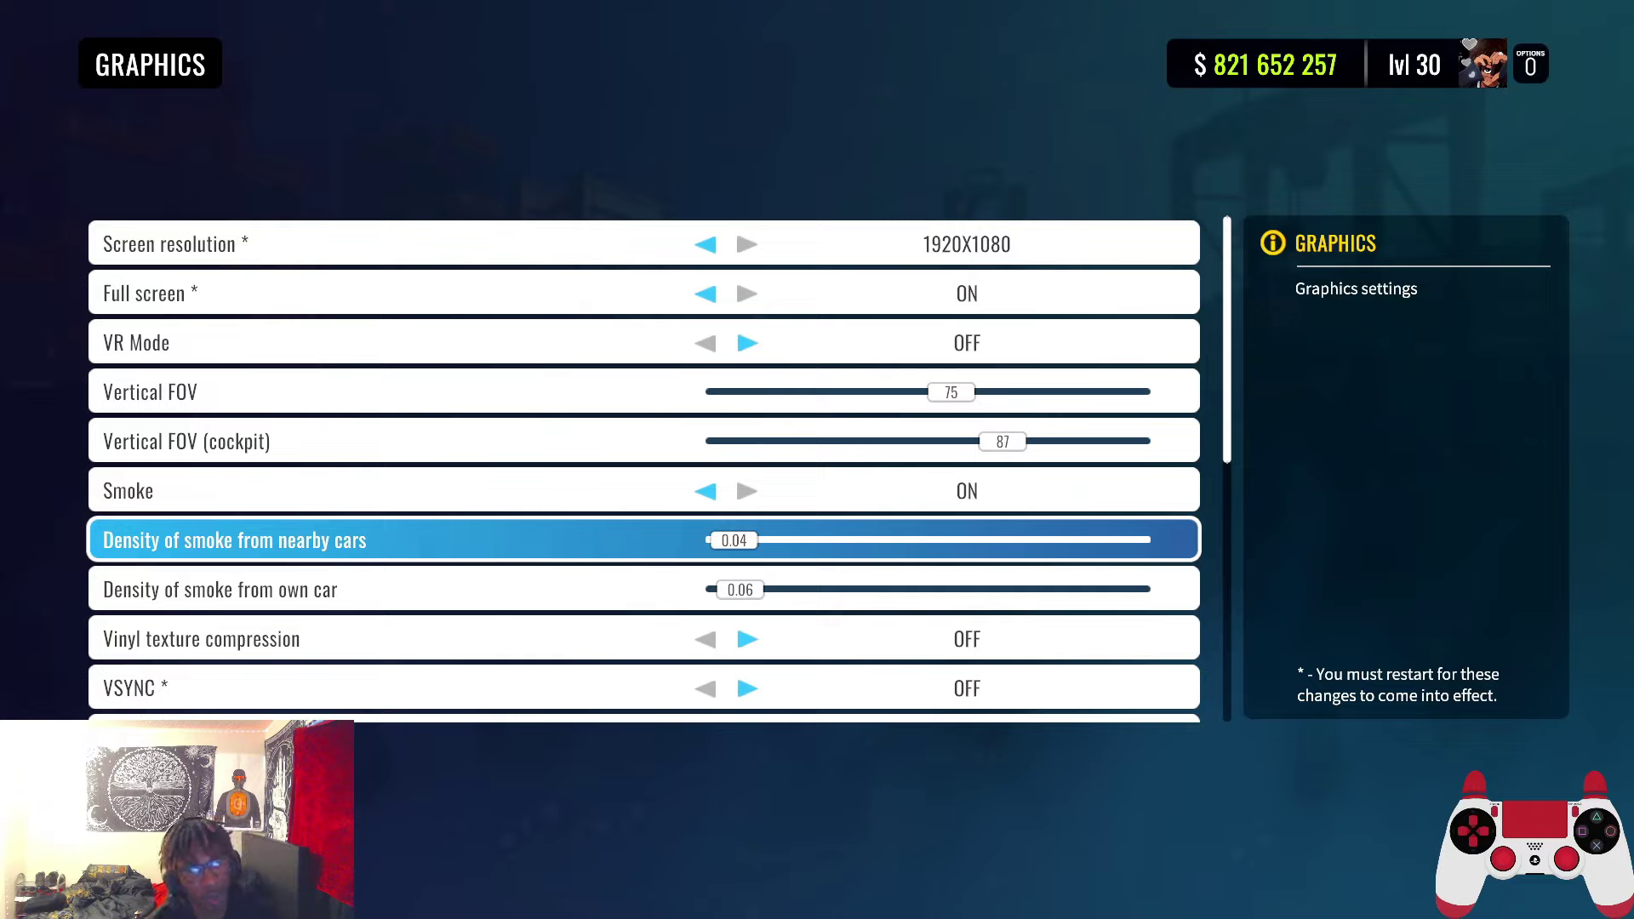
{"action": "key", "text": "Down"}
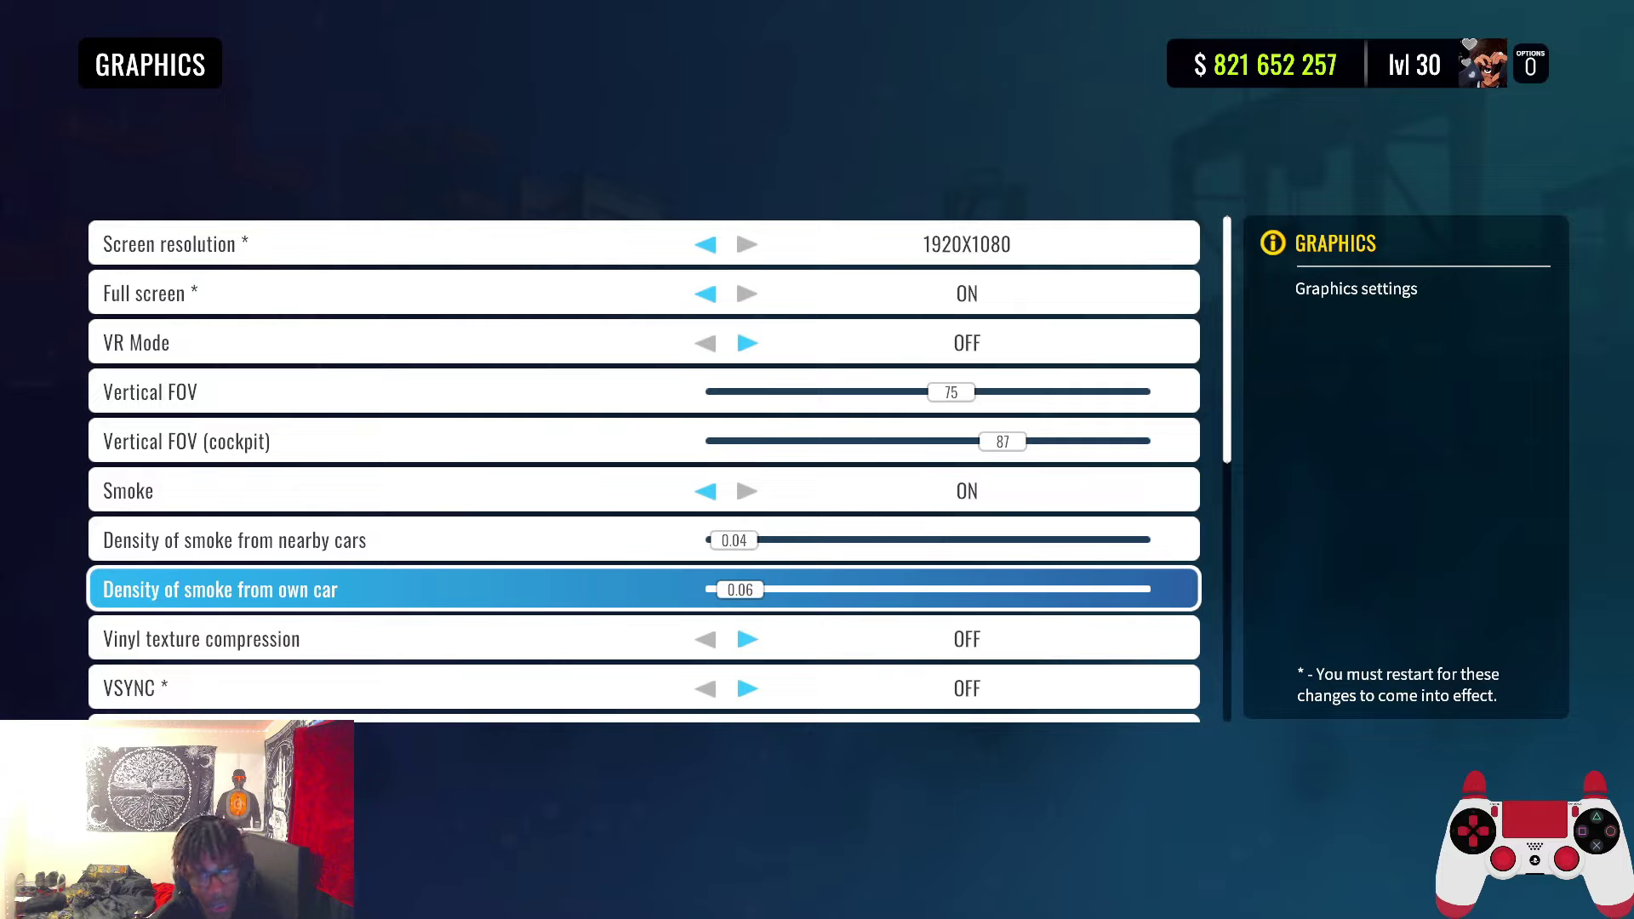
{"action": "key", "text": "Down"}
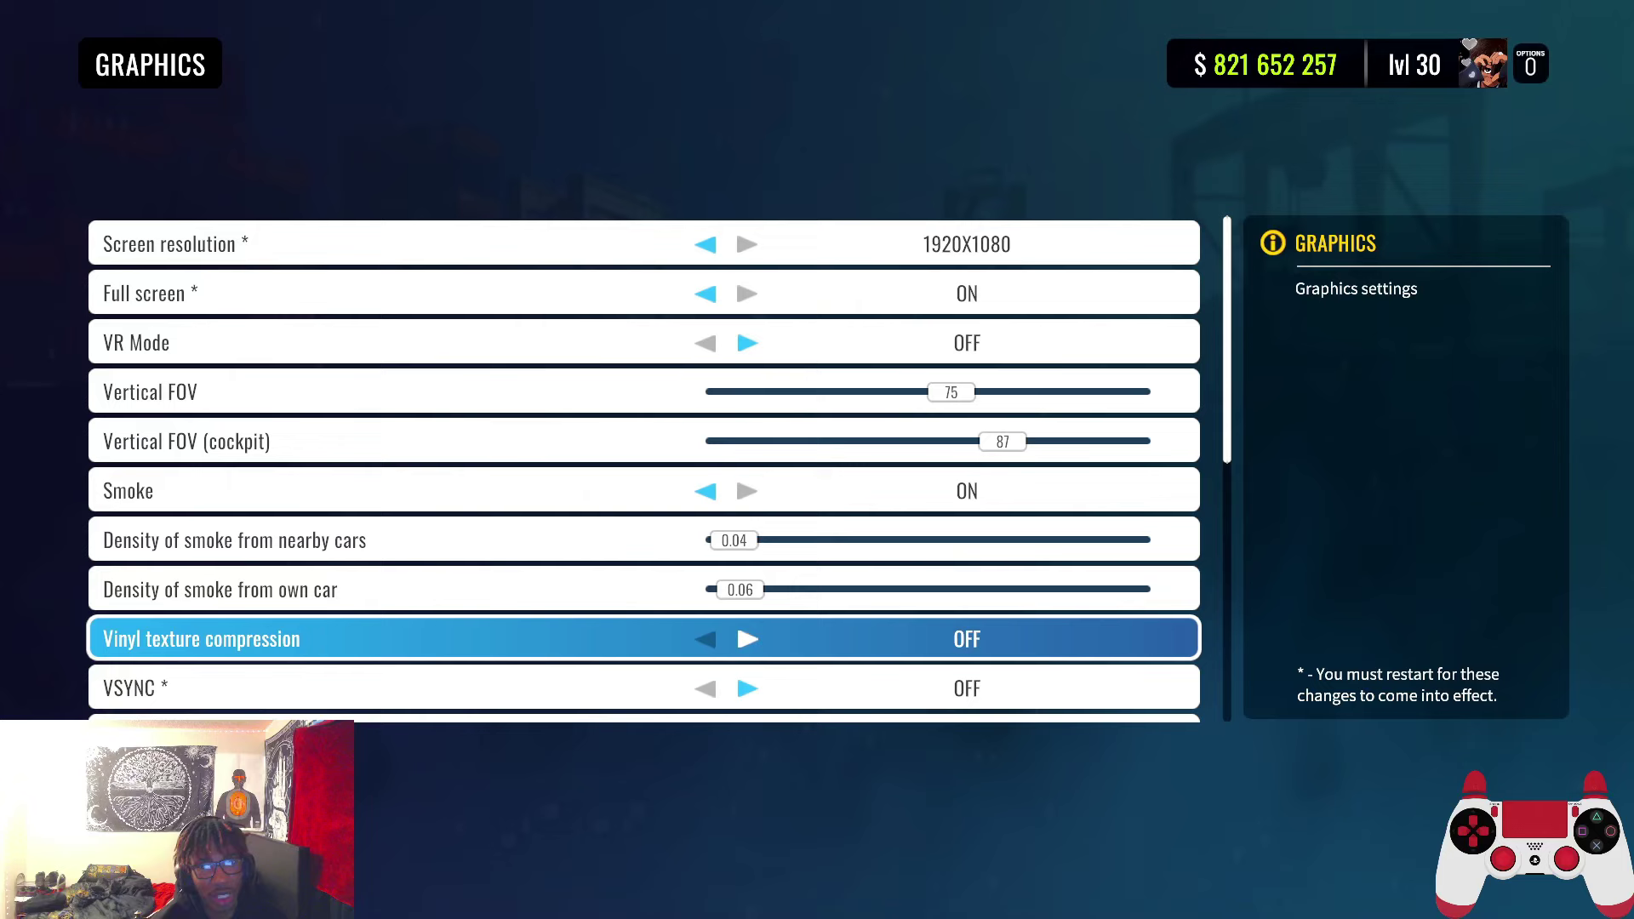
Review the graphics settings from VSYNC and Quality through Anti-aliasing and Texture Quality, glancing ahead to Volumetric fog and Shadows
{"action": "key", "text": "Down"}
{"action": "key", "text": "Down"}
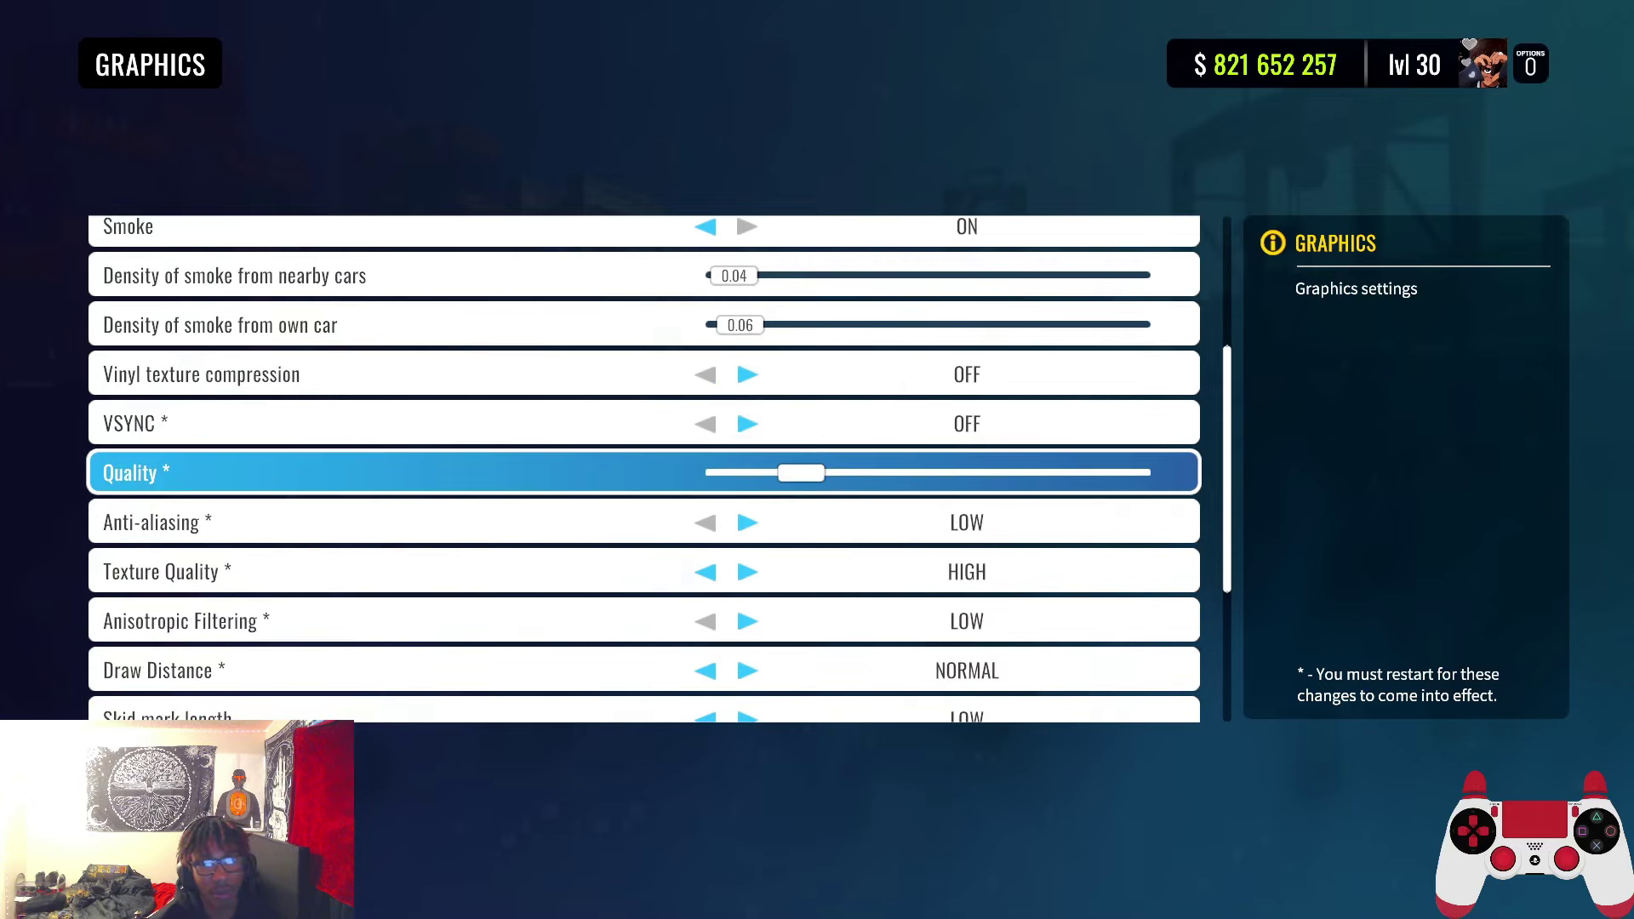
{"action": "key", "text": "Down"}
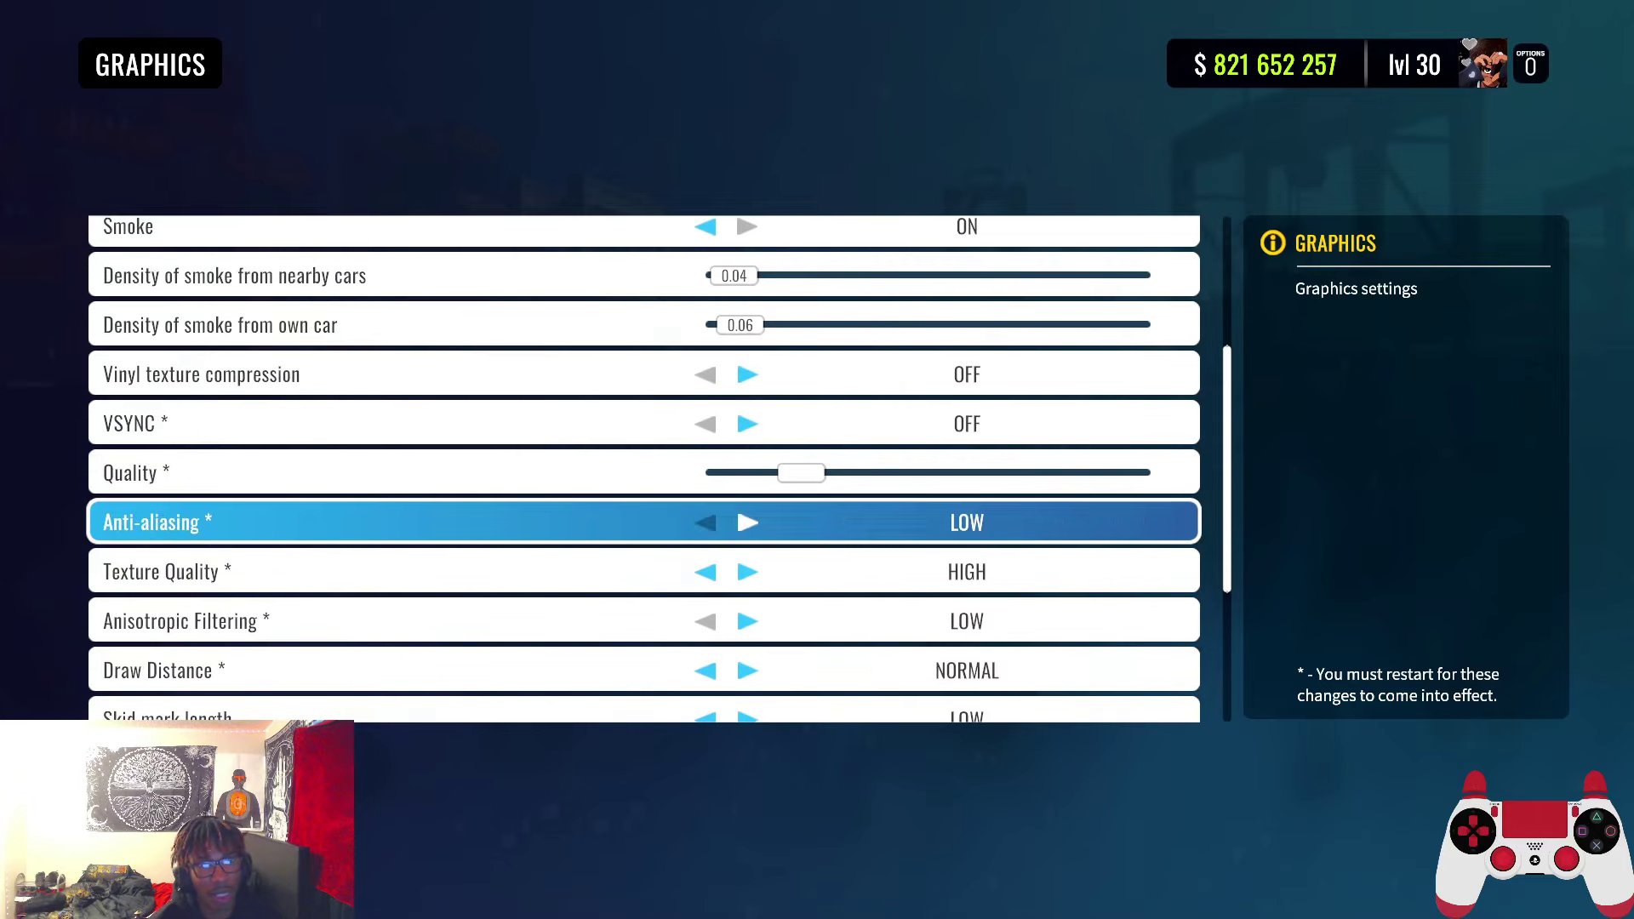
{"action": "key", "text": "Up"}
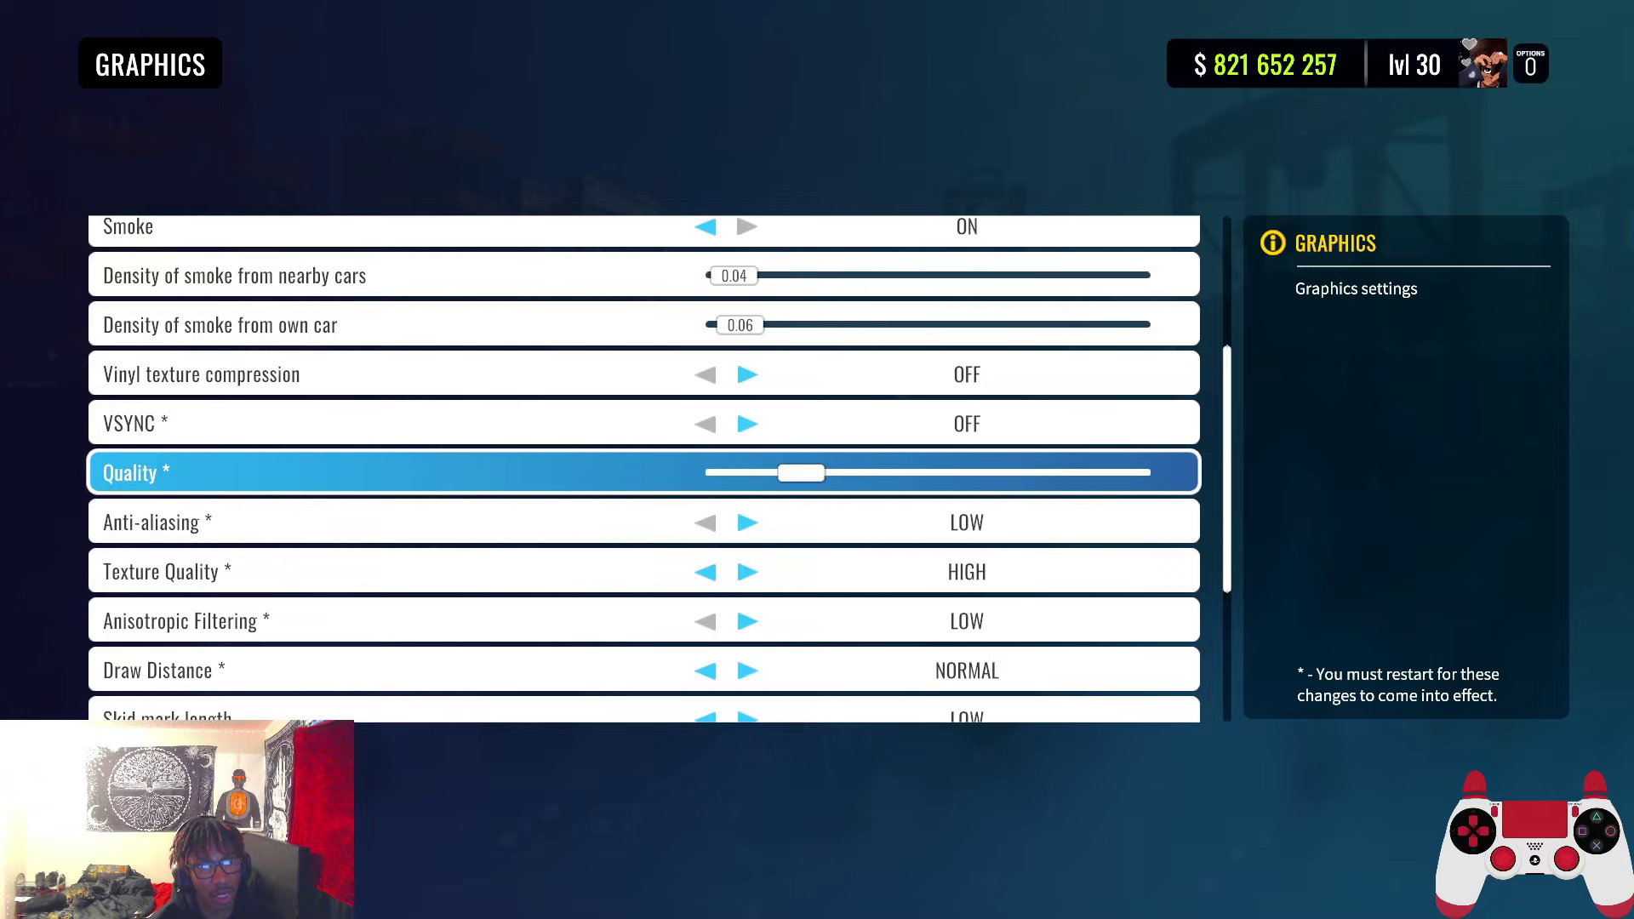
{"action": "key", "text": "Down"}
{"action": "key", "text": "Up"}
{"action": "key", "text": "Down"}
{"action": "key", "text": "Down"}
{"action": "key", "text": "Down"}
{"action": "key", "text": "Down"}
{"action": "key", "text": "Down"}
{"action": "key", "text": "Down"}
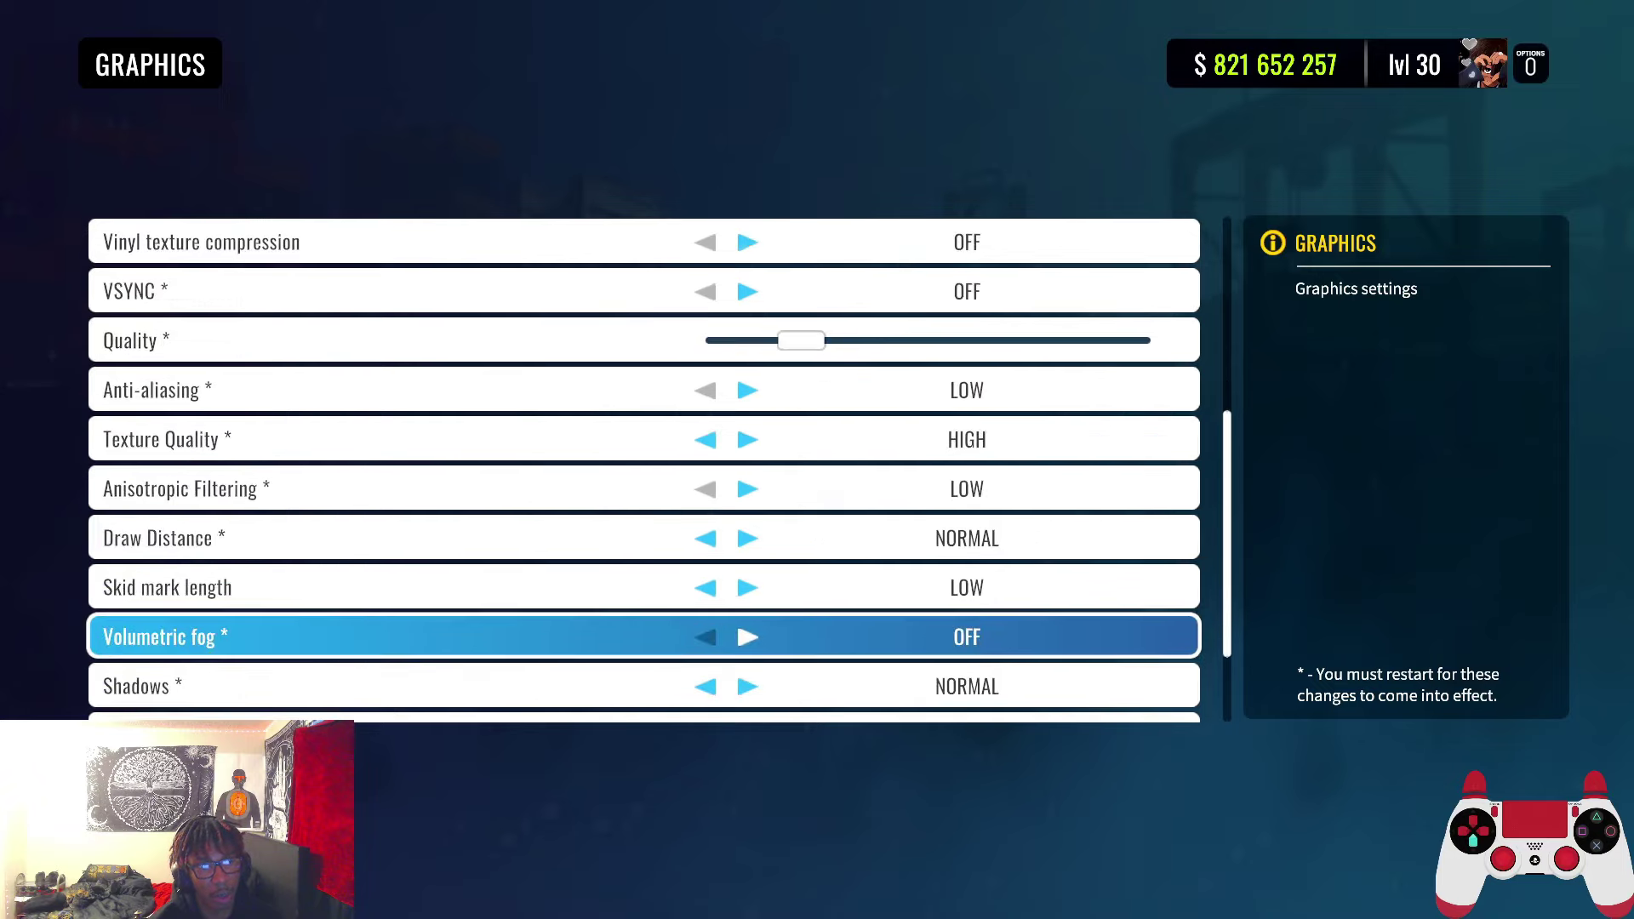
Review the remaining graphics settings from Anisotropic Filtering through Motion Blur, including draw distance, skid mark length, shadows and bloom
{"action": "key", "text": "Down"}
{"action": "key", "text": "Up"}
{"action": "key", "text": "Up"}
{"action": "key", "text": "Up"}
{"action": "key", "text": "Up"}
{"action": "key", "text": "Up"}
{"action": "key", "text": "Up"}
{"action": "key", "text": "Down"}
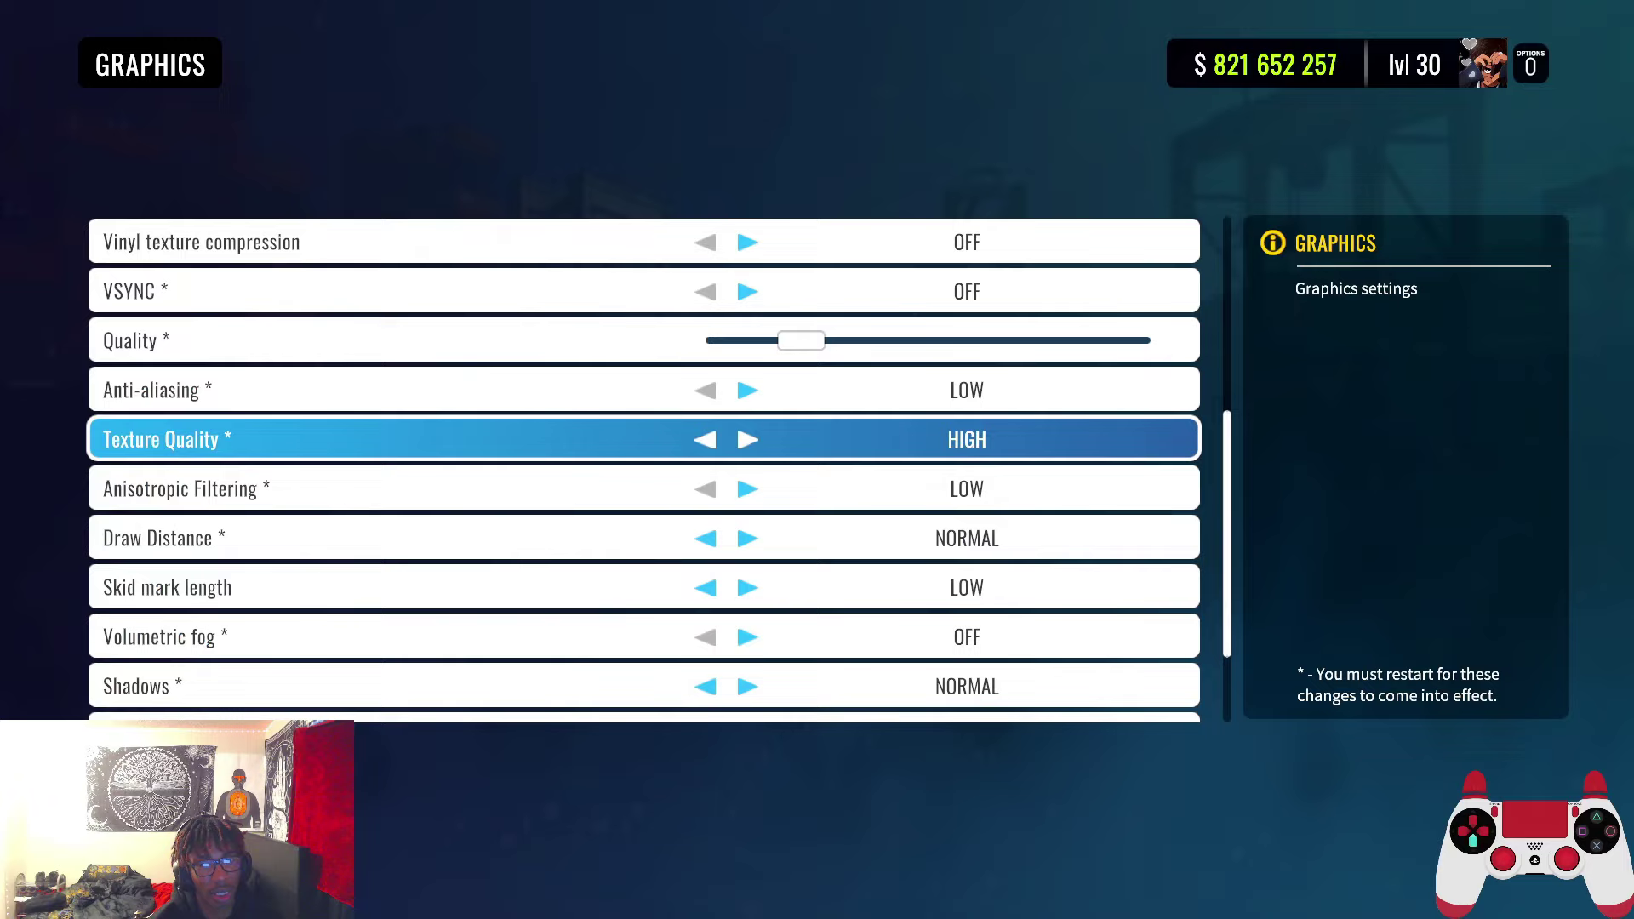
{"action": "key", "text": "Down"}
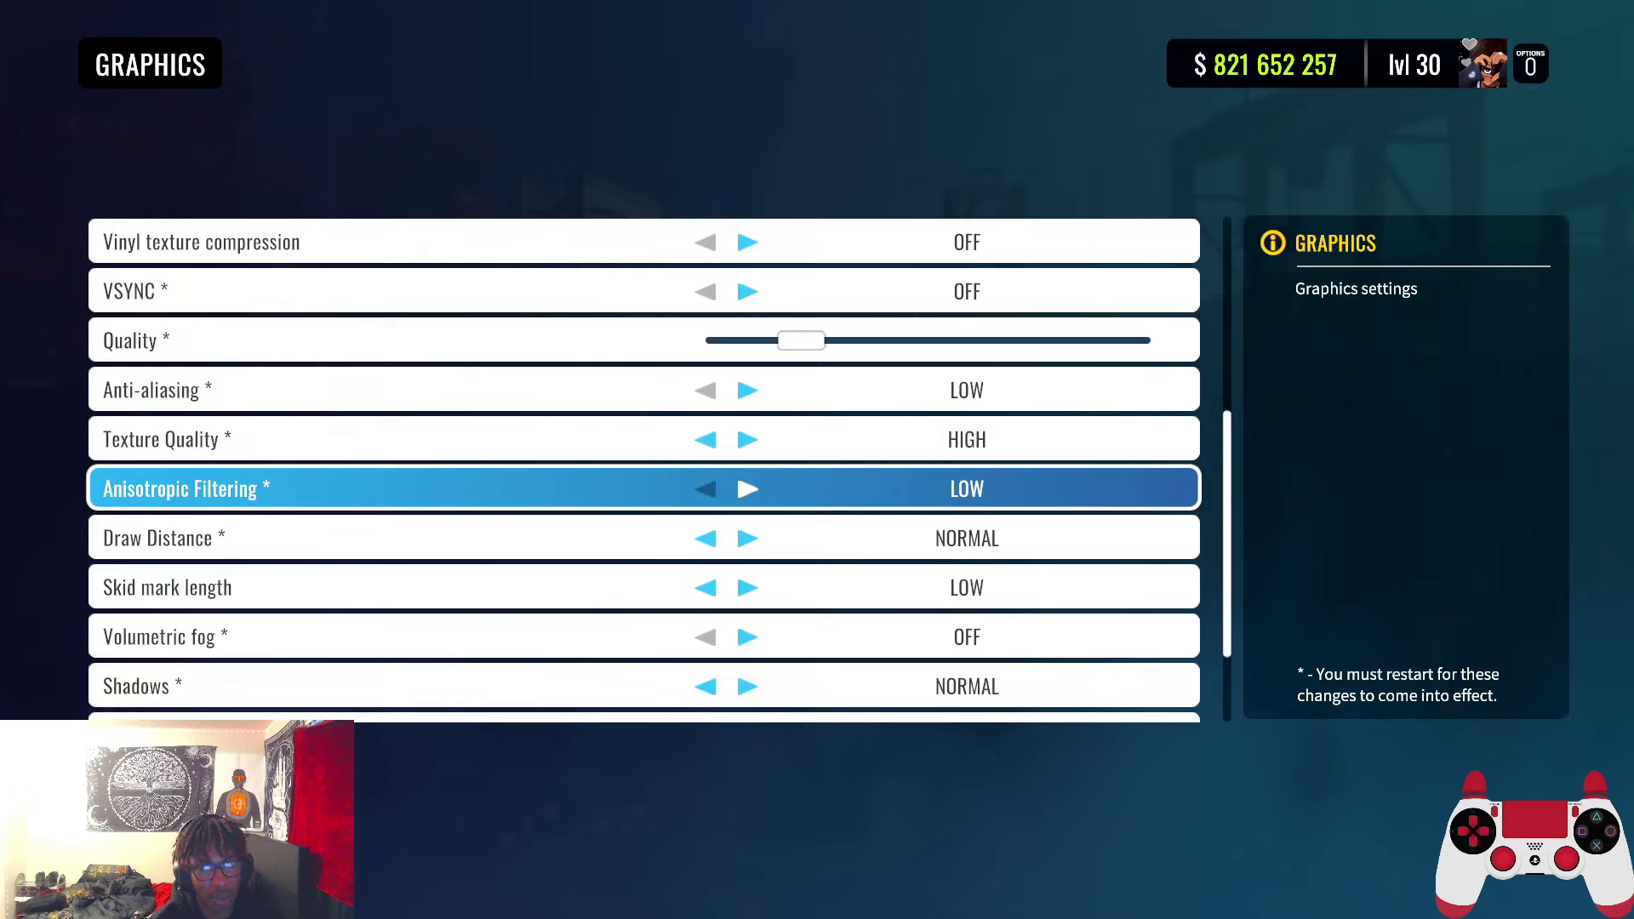
{"action": "key", "text": "Down"}
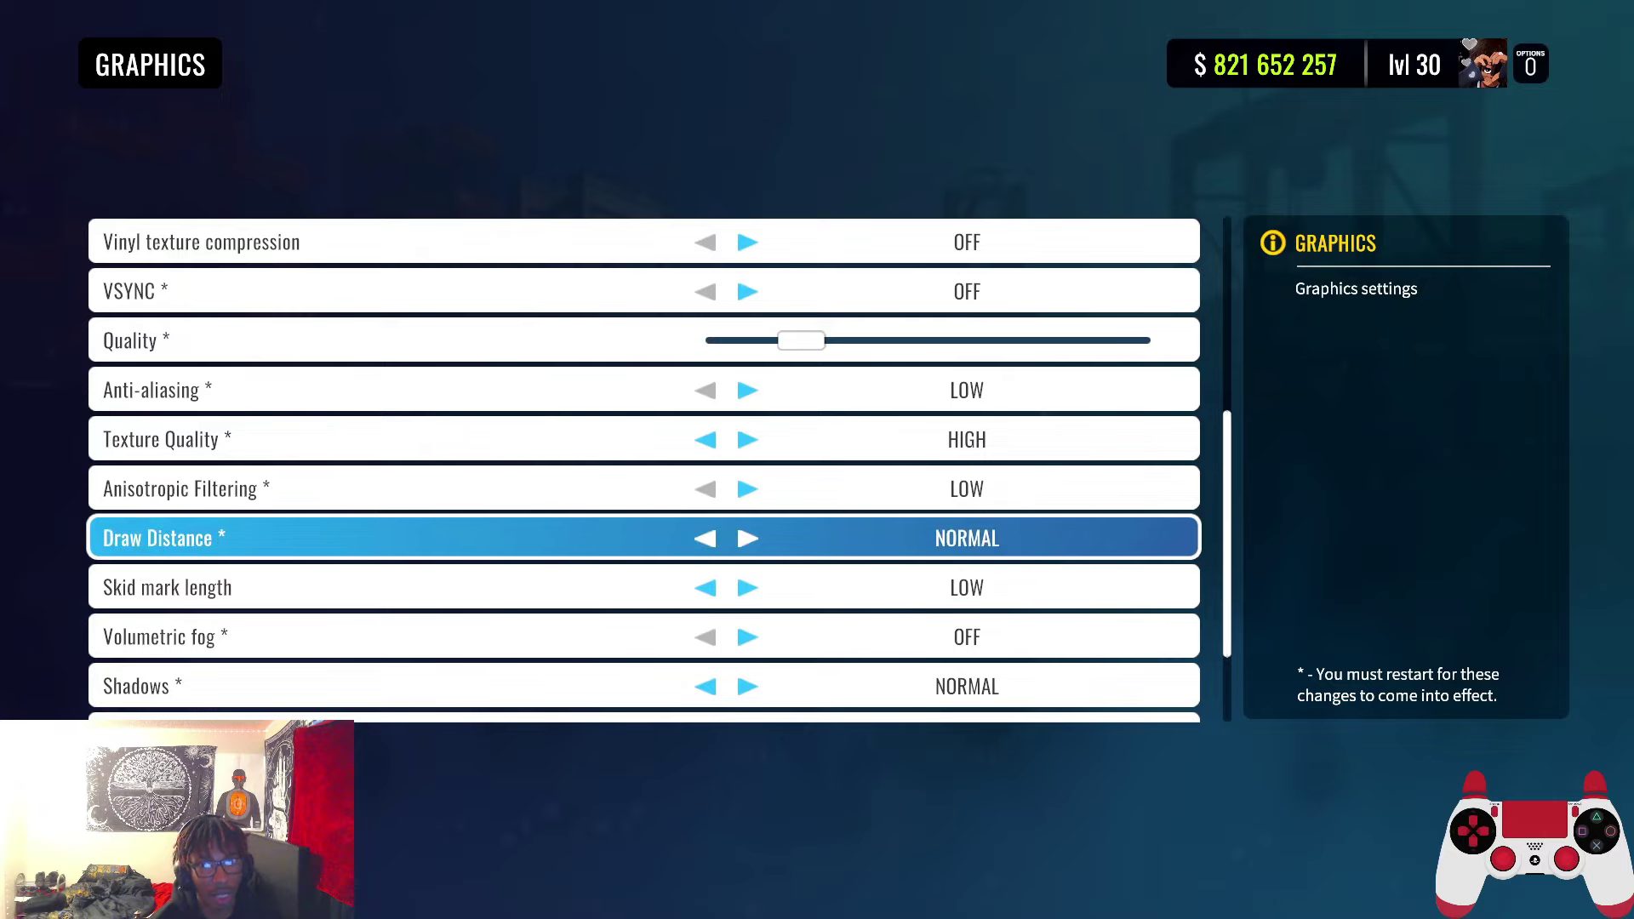
{"action": "key", "text": "Down"}
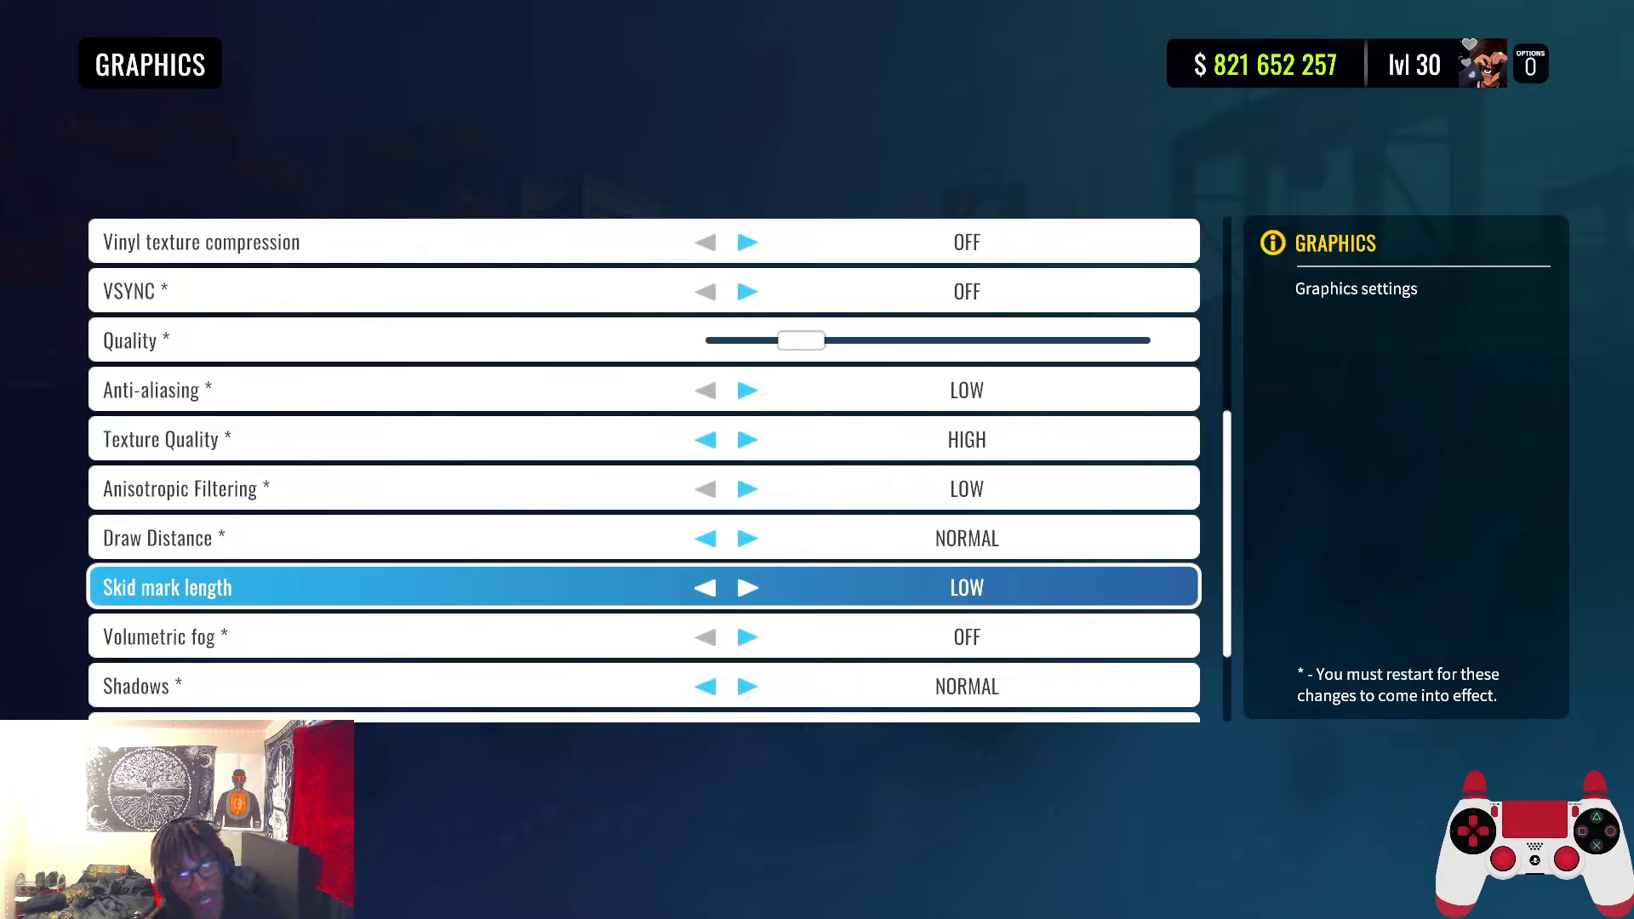
{"action": "key", "text": "Down"}
{"action": "key", "text": "Up"}
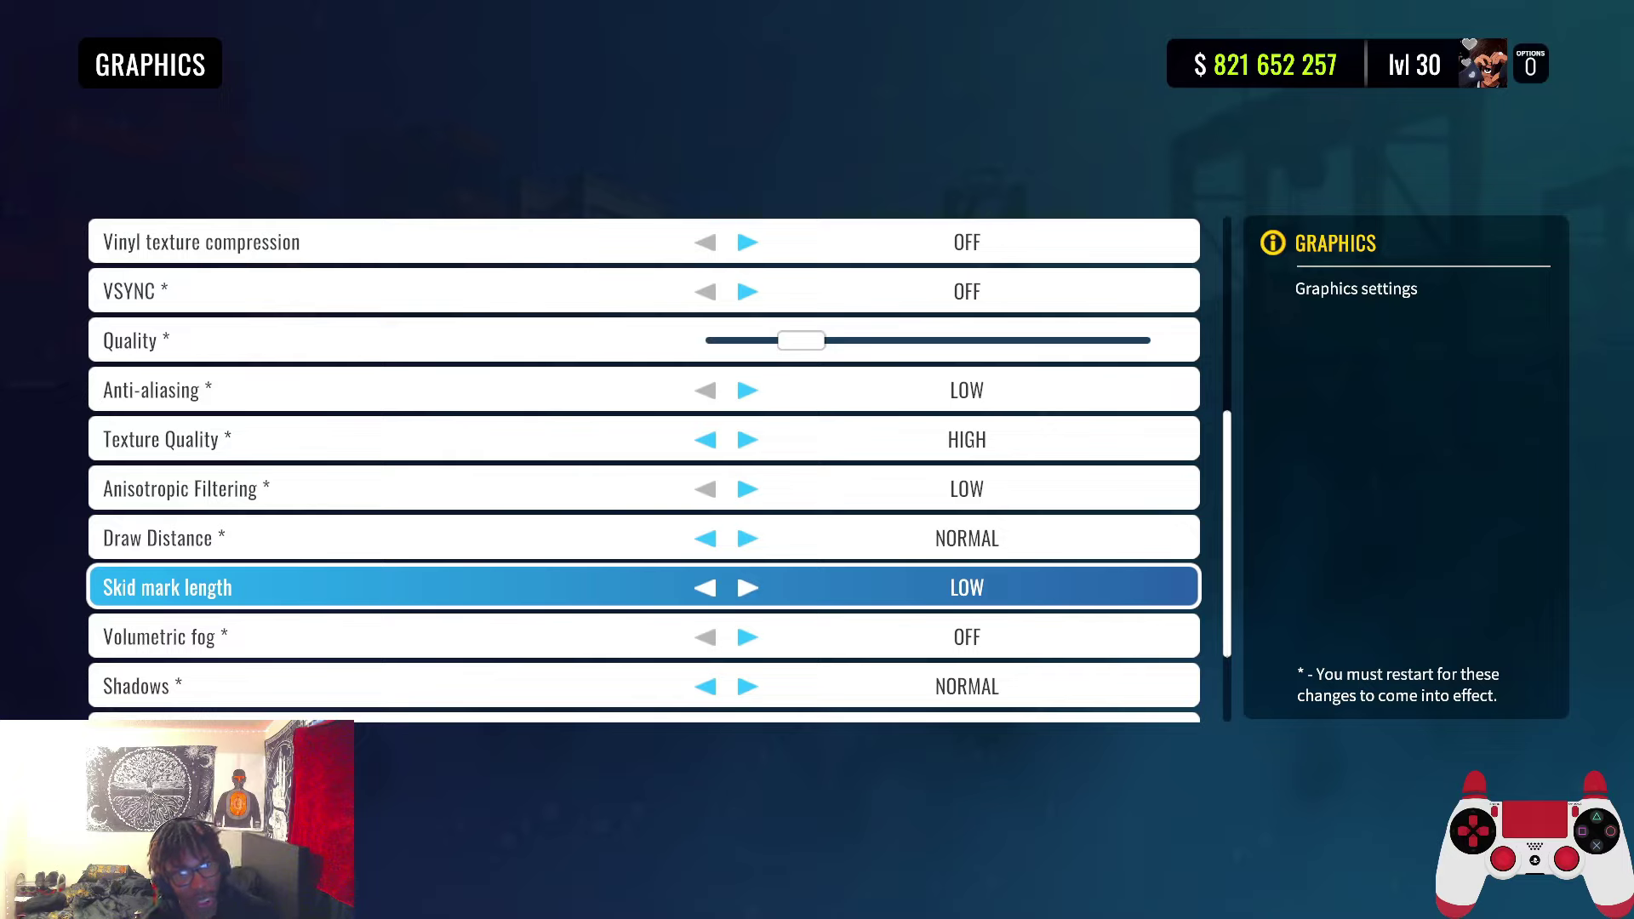
{"action": "key", "text": "Down"}
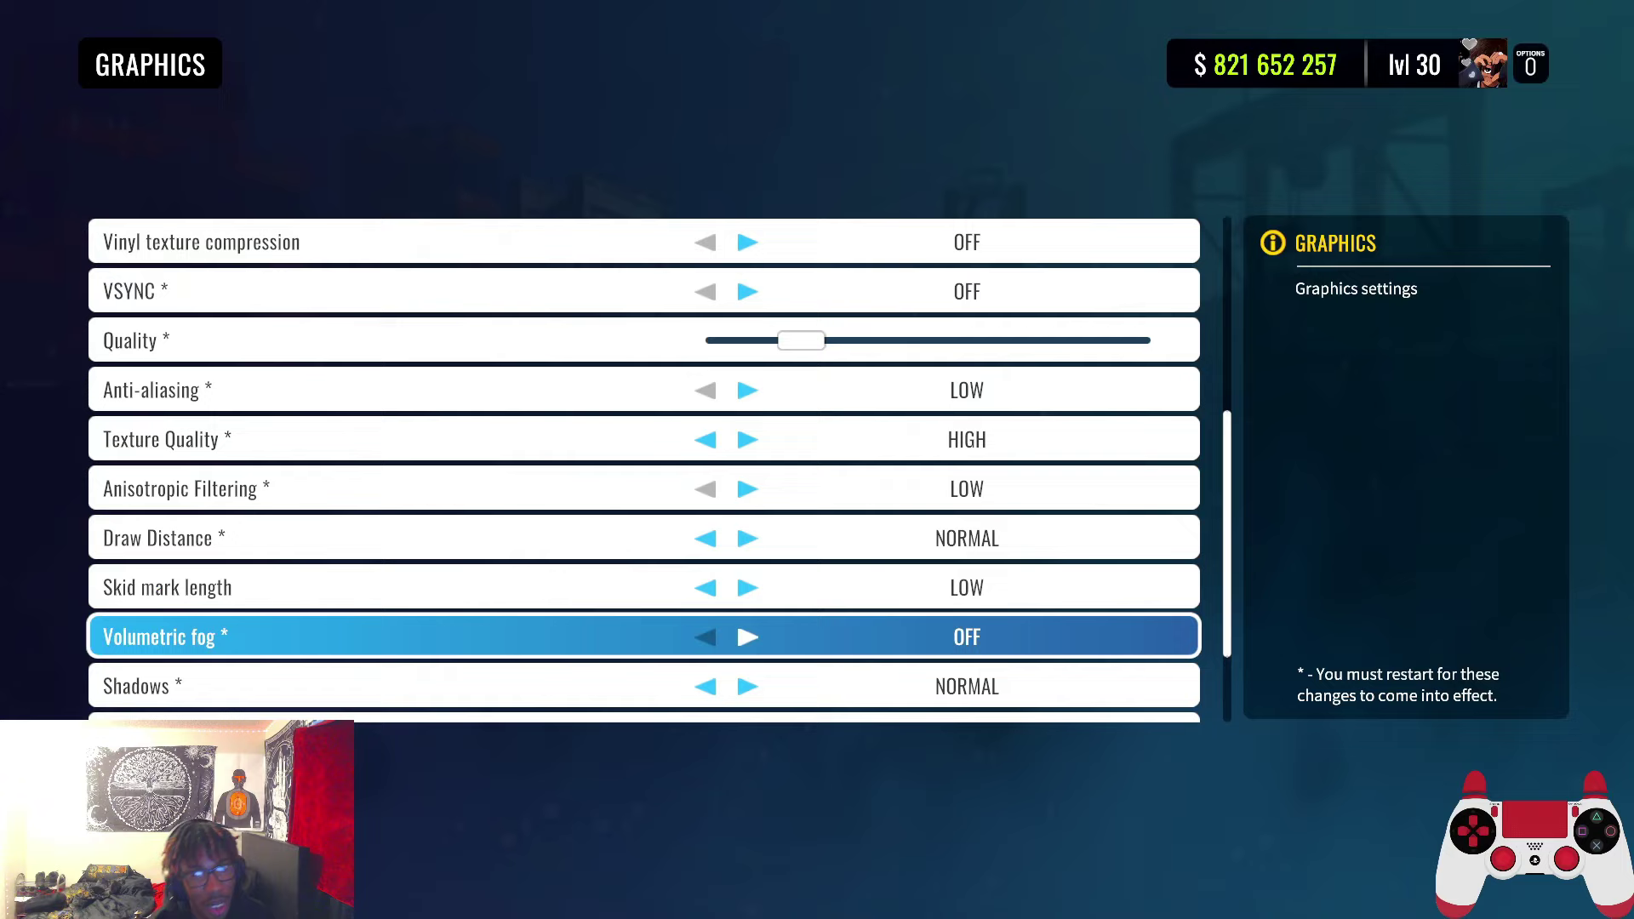
{"action": "key", "text": "Down"}
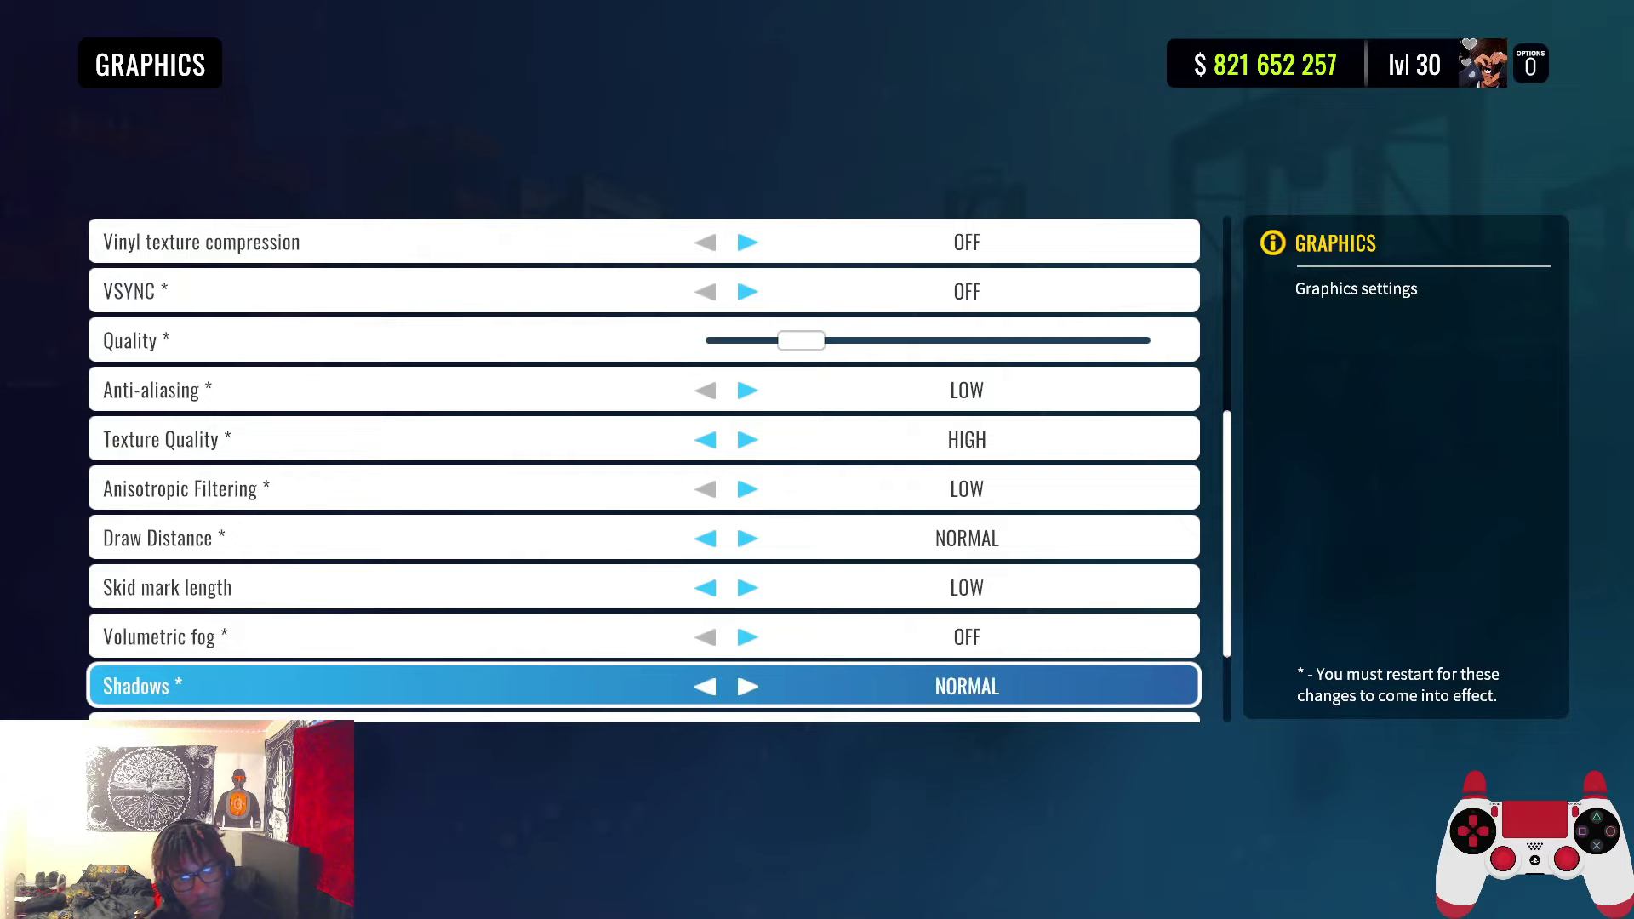
{"action": "key", "text": "Down"}
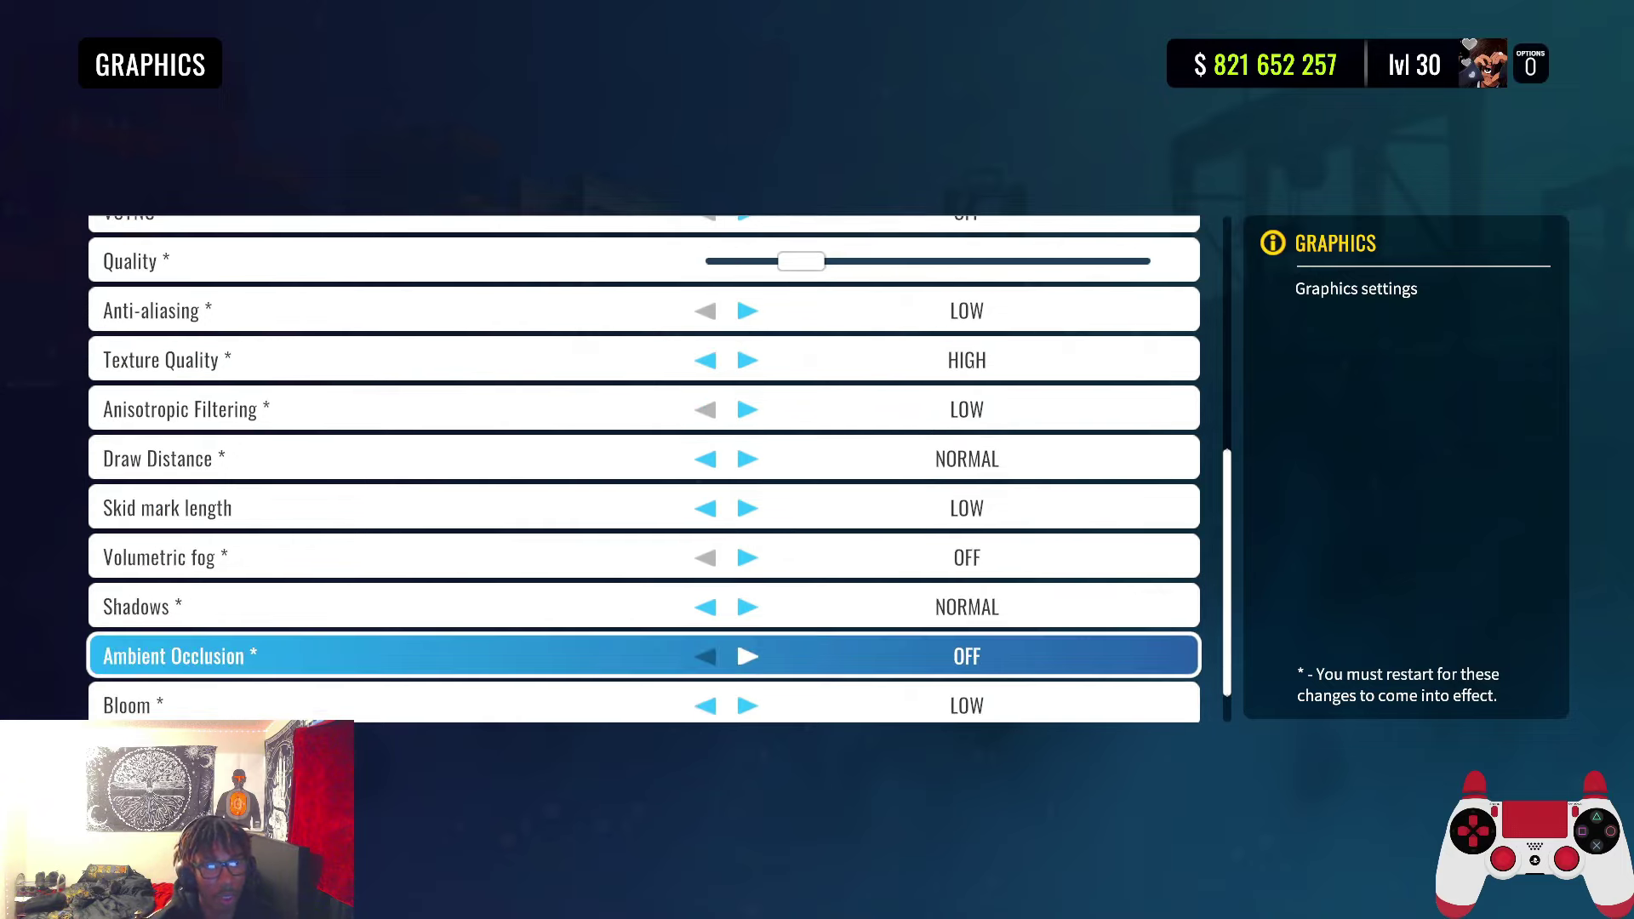
{"action": "key", "text": "Down"}
{"action": "key", "text": "Down"}
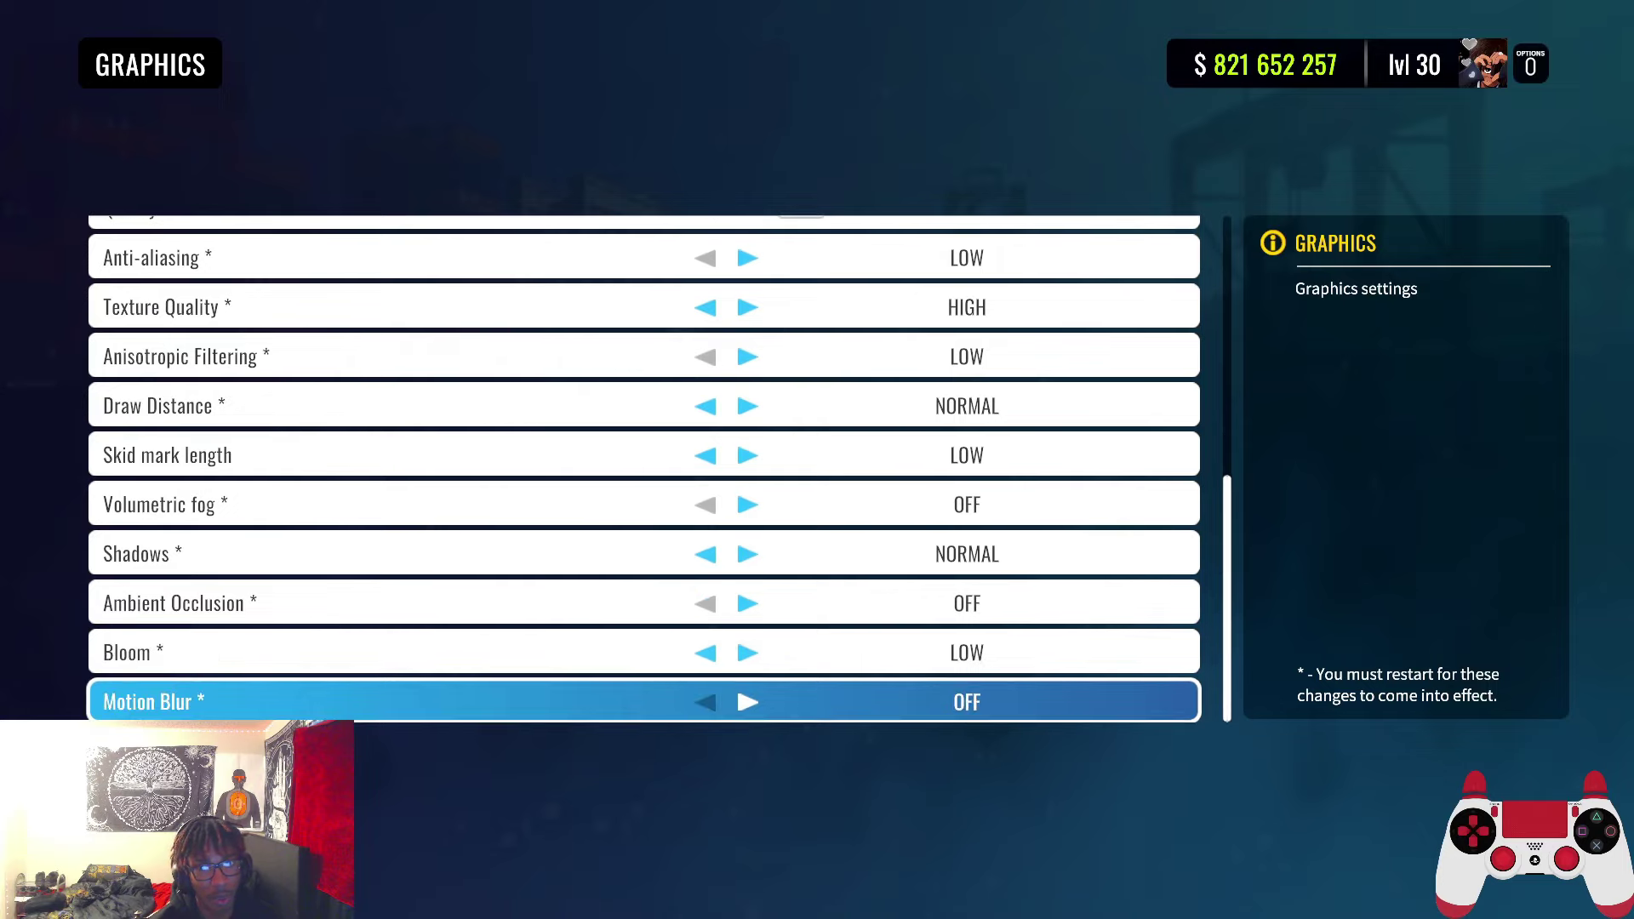
{"action": "key", "text": "Up"}
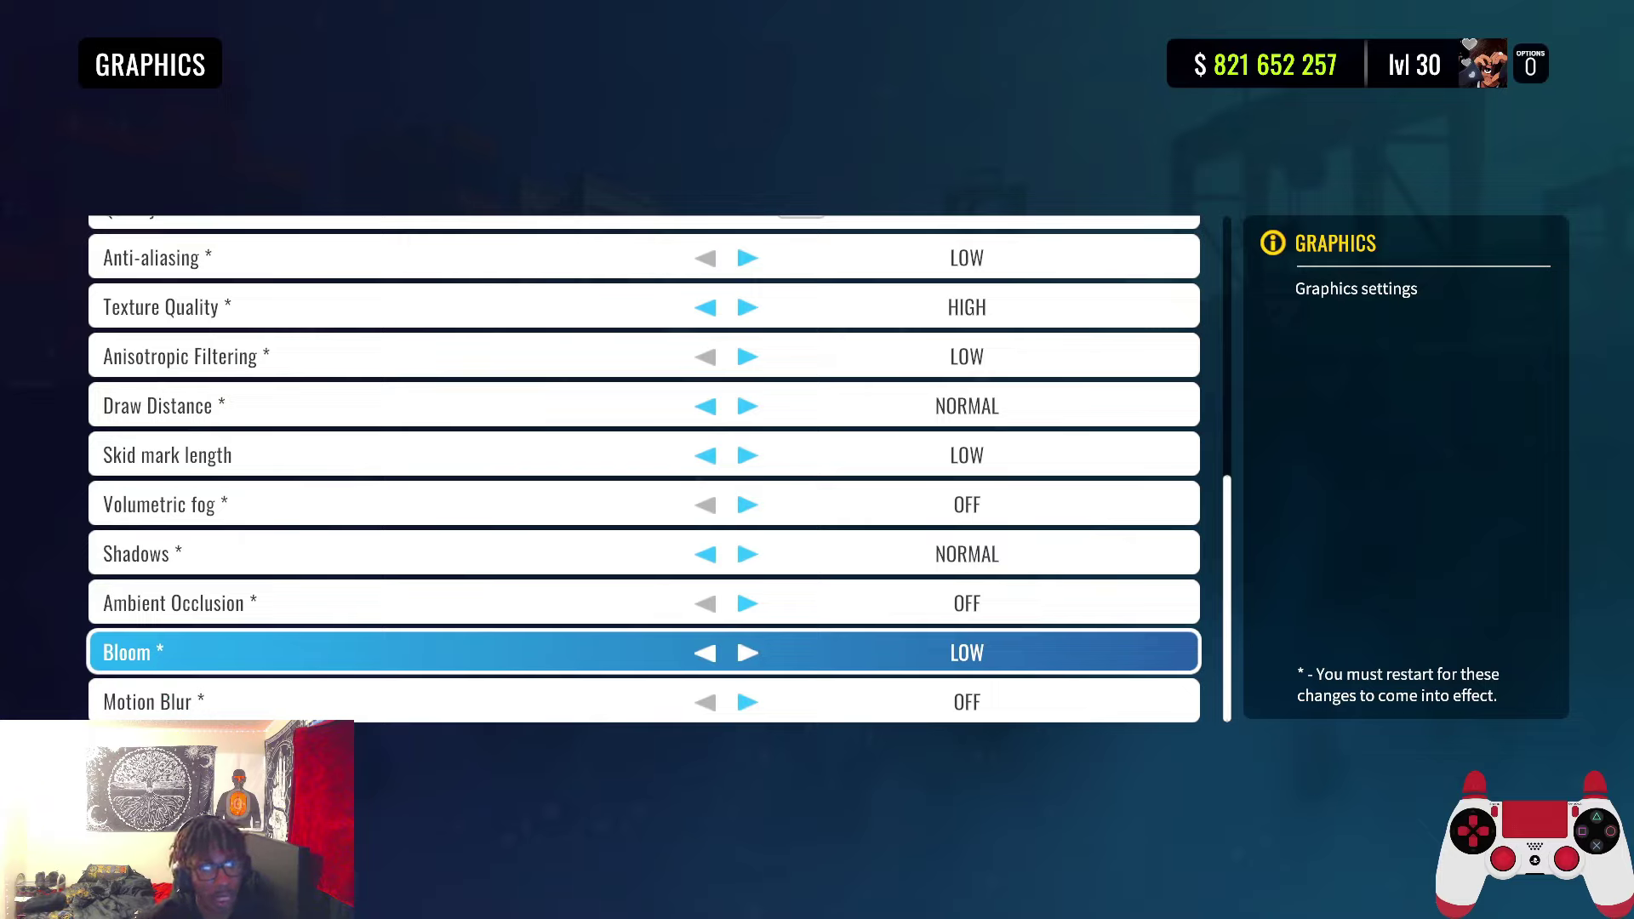
Leave the graphics settings and open the Controls settings page
{"action": "key", "text": "Escape"}
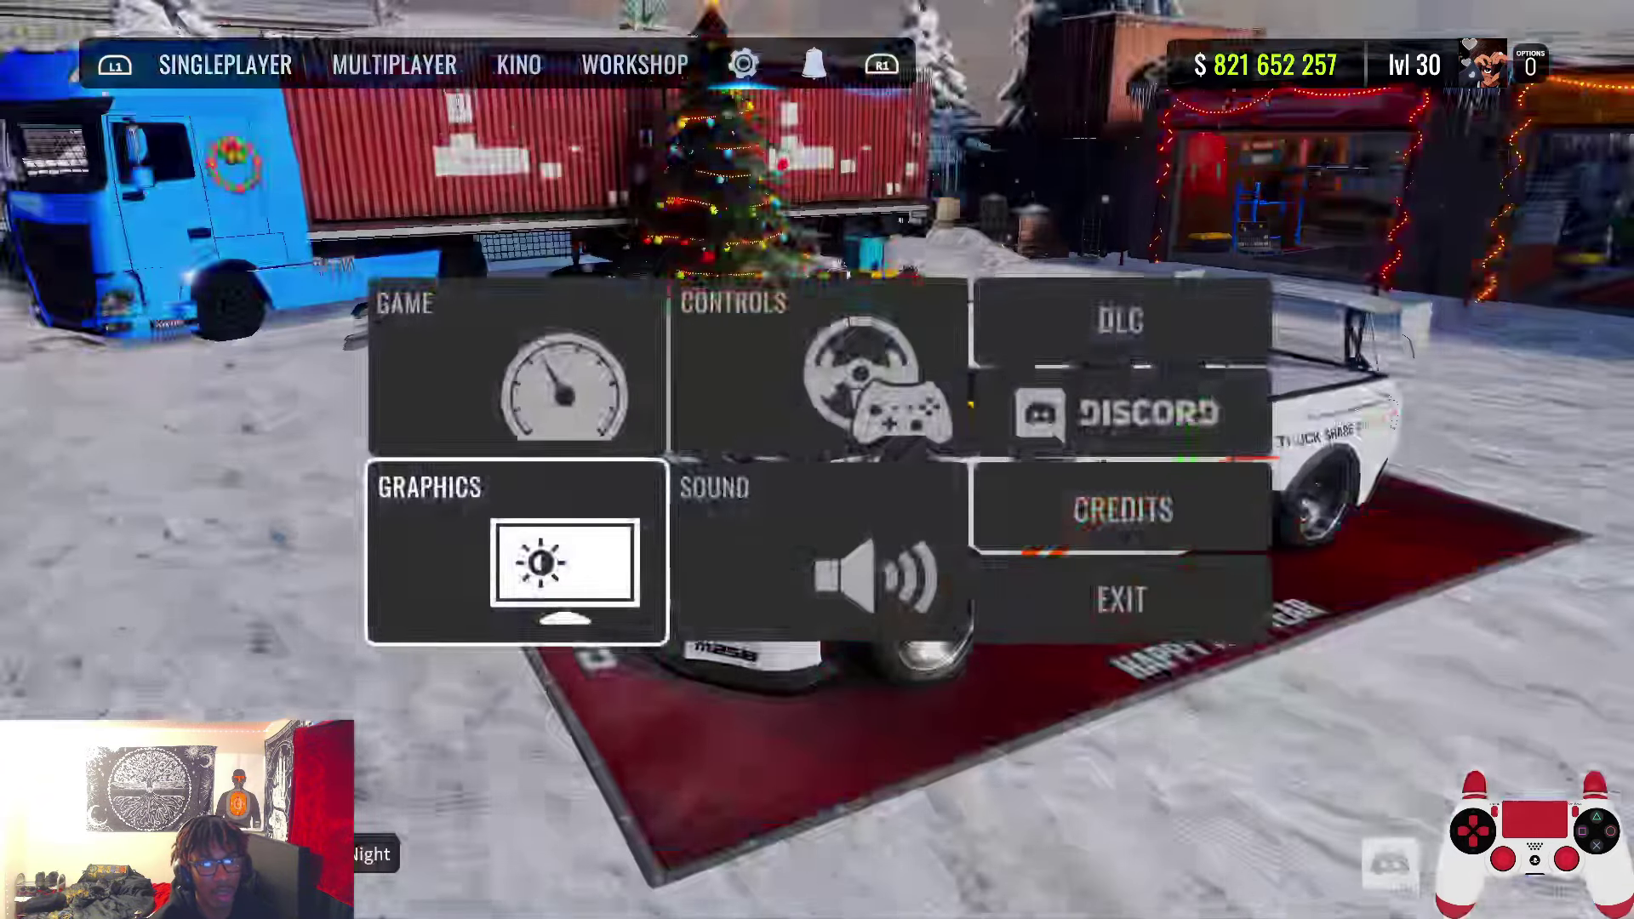
{"action": "key", "text": "Right"}
{"action": "key", "text": "Up"}
{"action": "key", "text": "Return"}
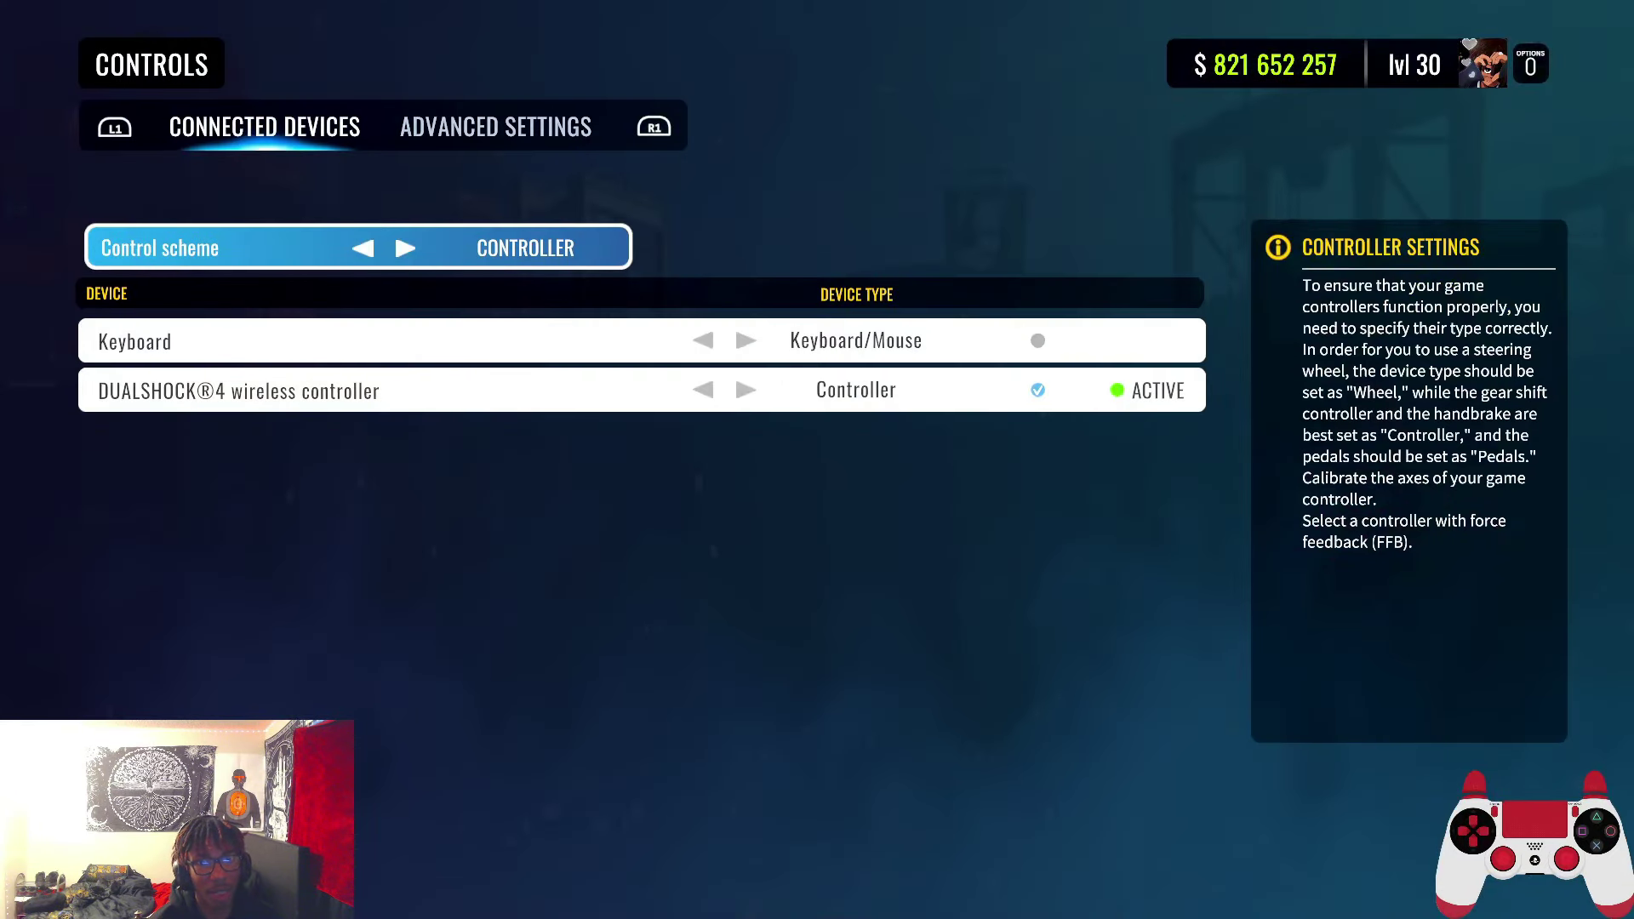
Open the button assignments of the DUALSHOCK®4 wireless controller
{"action": "key", "text": "Down"}
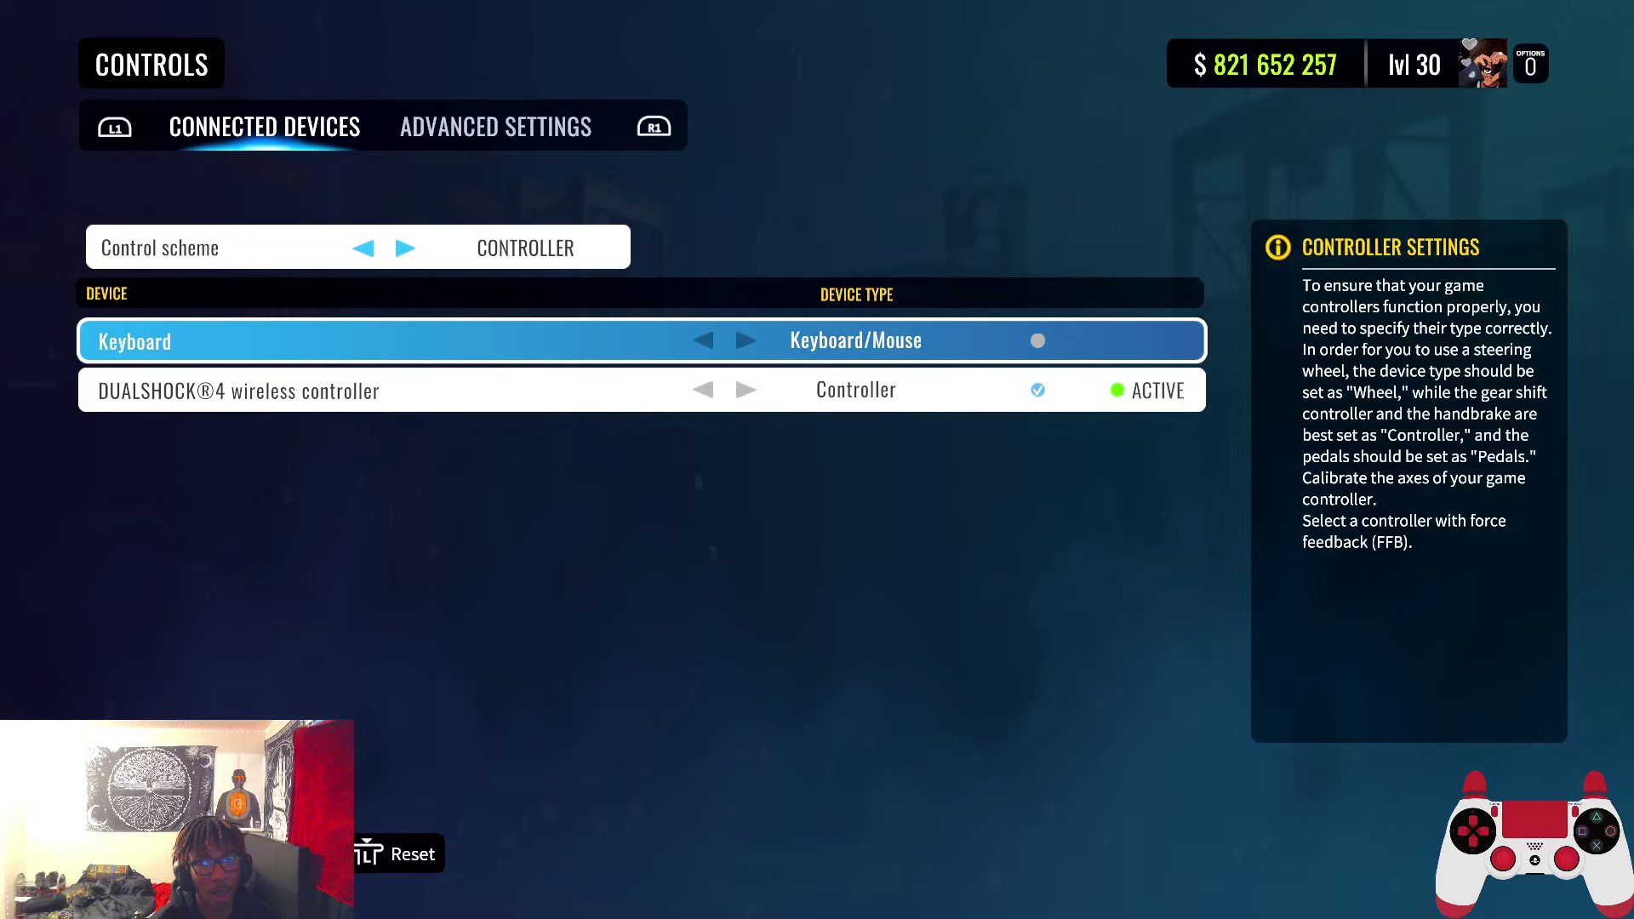
{"action": "key", "text": "Down"}
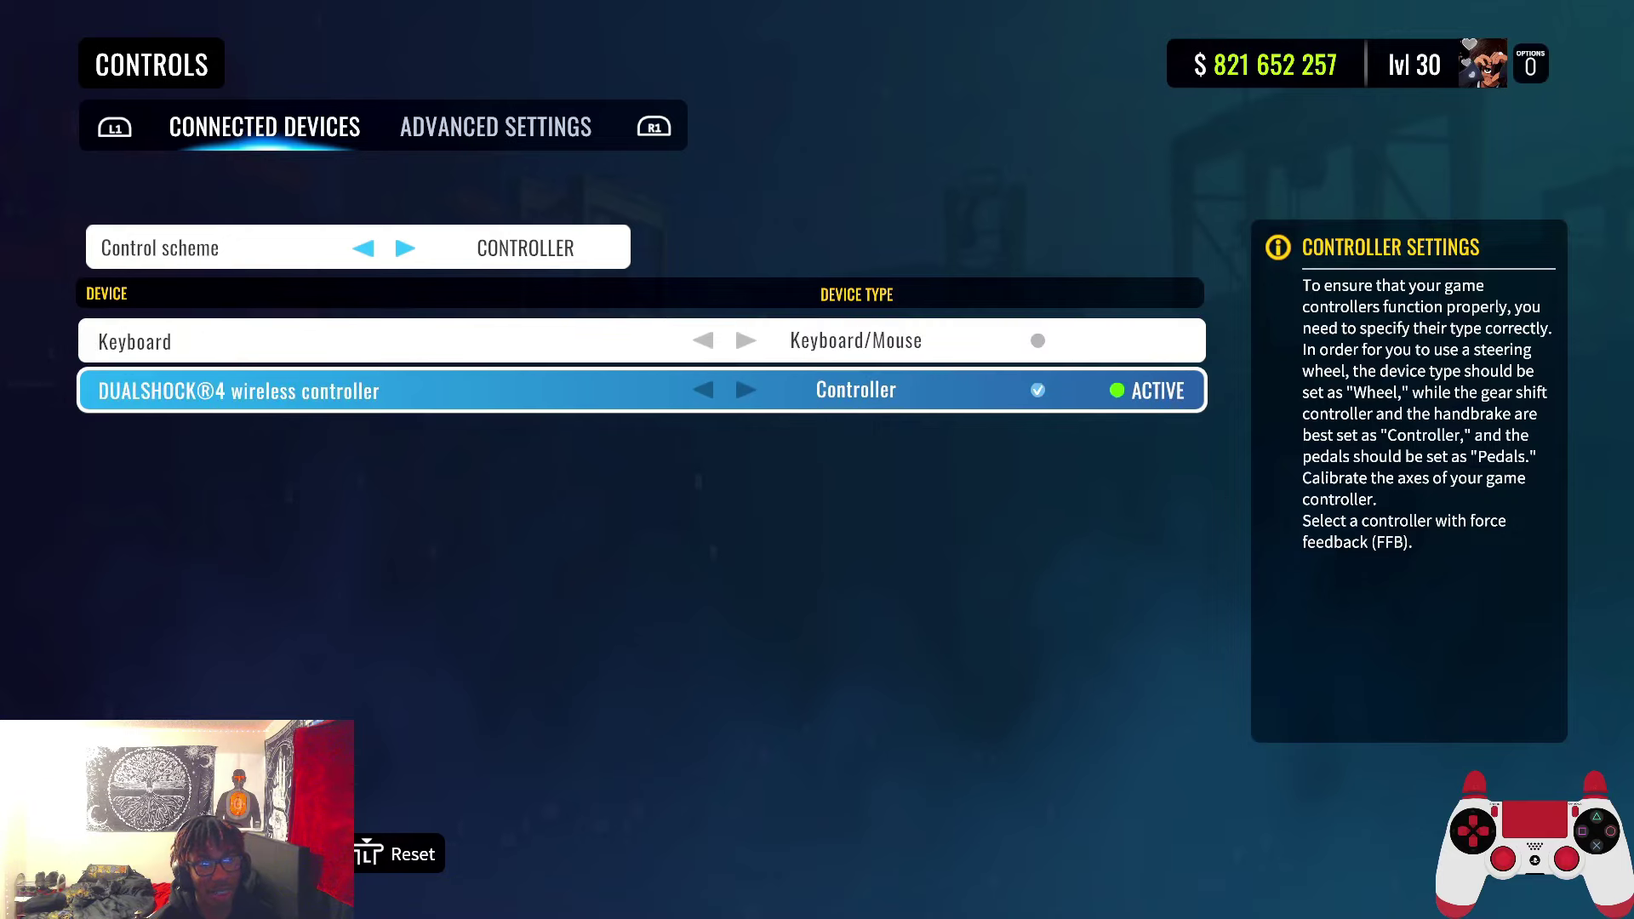
{"action": "key", "text": "Return"}
Review the controller's main driving assignments, from steering, accelerator and brake through clutch, handbrake and flashers
{"action": "key", "text": "Down"}
{"action": "key", "text": "Down"}
{"action": "key", "text": "Down"}
{"action": "key", "text": "Down"}
{"action": "key", "text": "Down"}
{"action": "key", "text": "Down"}
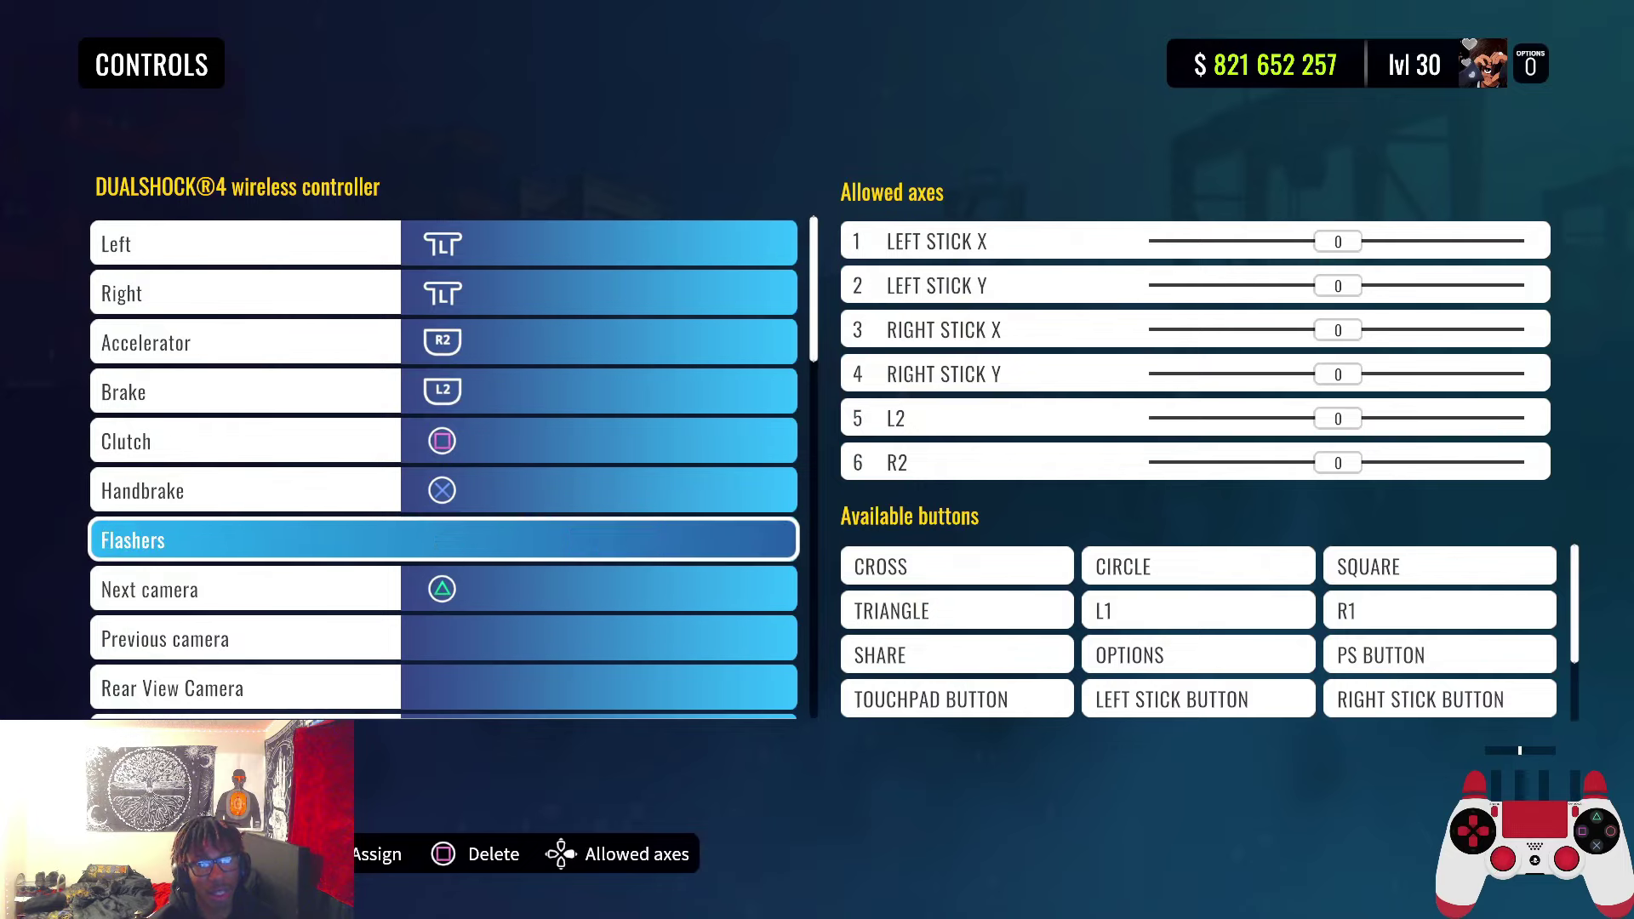
{"action": "key", "text": "Down"}
{"action": "key", "text": "Up"}
{"action": "key", "text": "Up"}
{"action": "key", "text": "Up"}
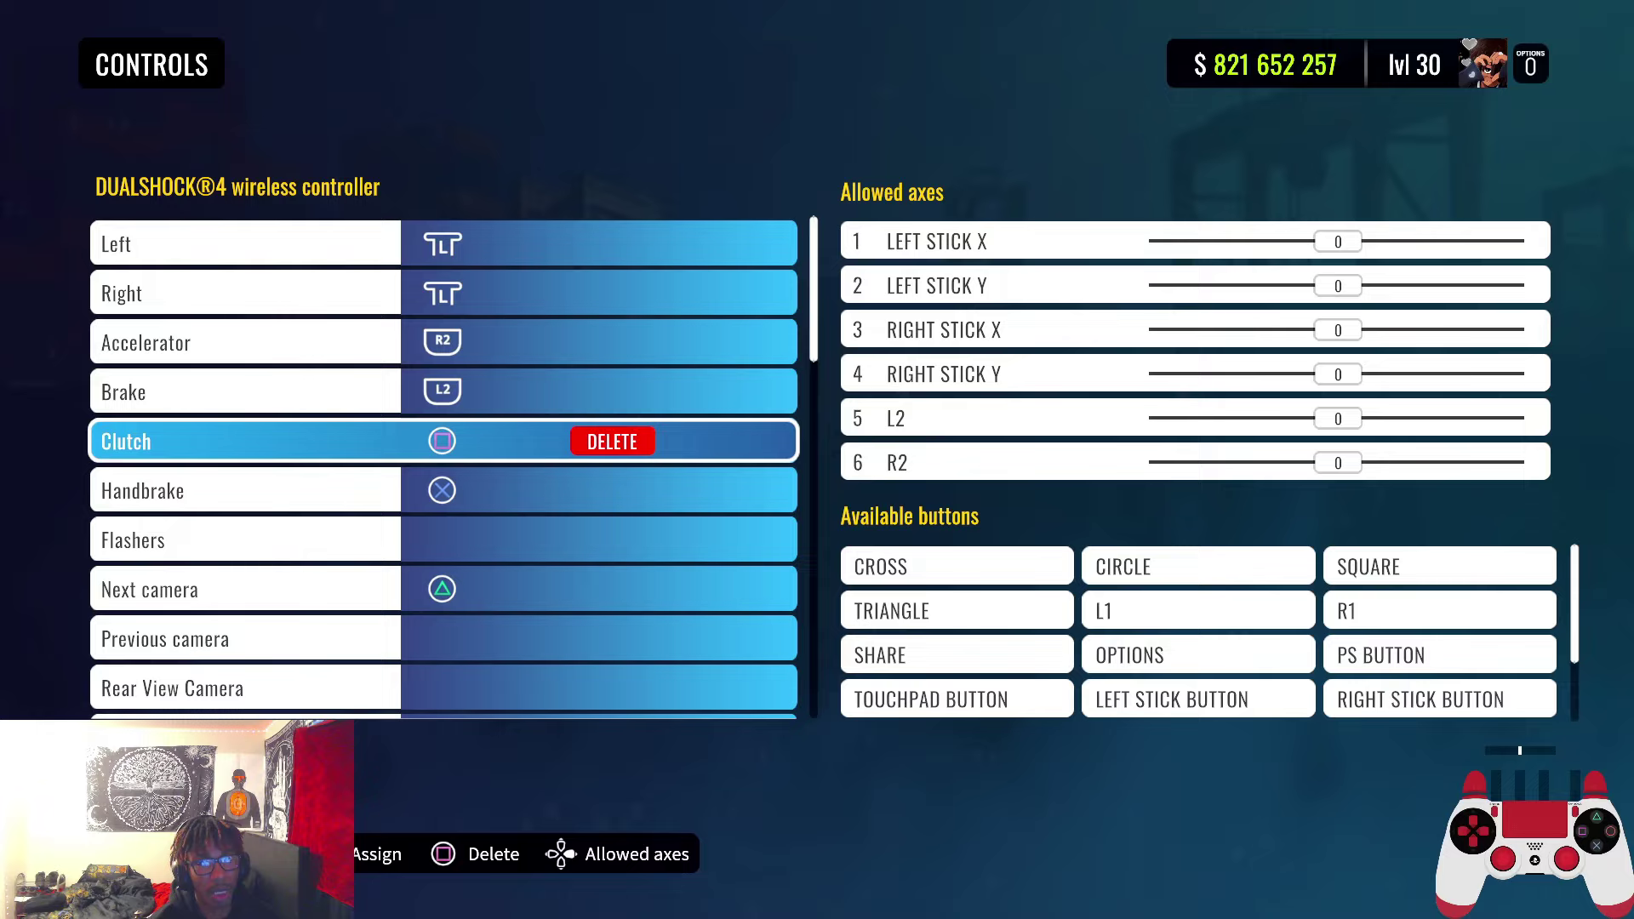
{"action": "key", "text": "Down"}
{"action": "key", "text": "Down"}
{"action": "key", "text": "Down"}
{"action": "key", "text": "Down"}
{"action": "key", "text": "Down"}
{"action": "key", "text": "Down"}
{"action": "key", "text": "Down"}
{"action": "key", "text": "Down"}
{"action": "key", "text": "Down"}
{"action": "key", "text": "Down"}
{"action": "key", "text": "Down"}
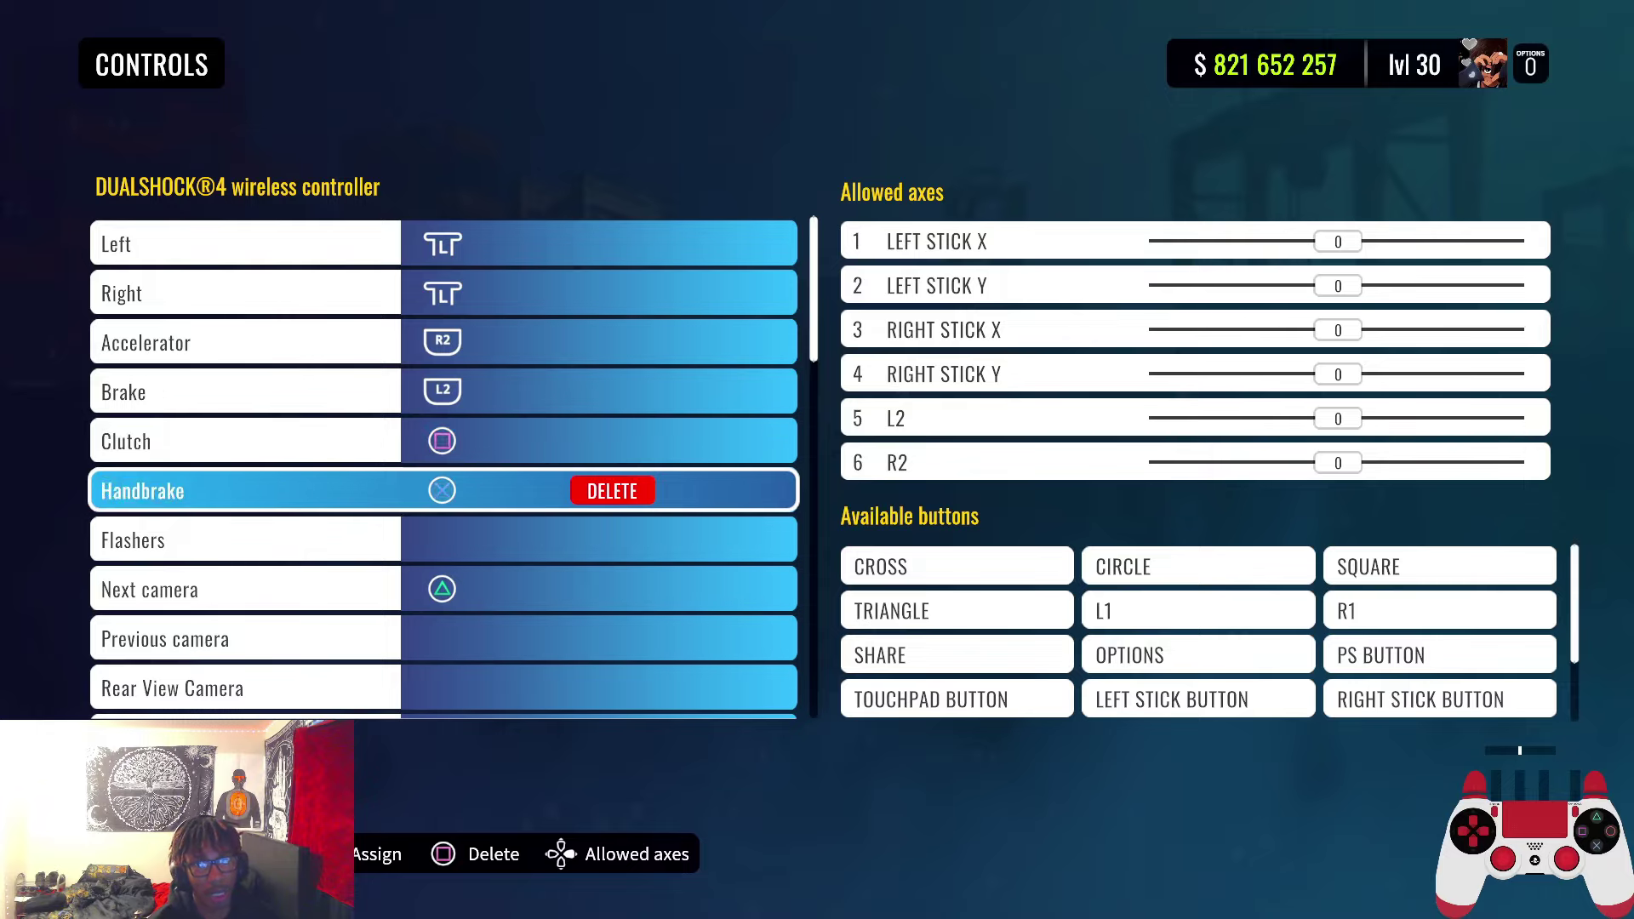
Review the controller's camera, restore car and gear assignments and the rest of the list through Reset VR orientation
{"action": "key", "text": "Down"}
{"action": "key", "text": "Down"}
{"action": "key", "text": "Down"}
{"action": "key", "text": "Down"}
{"action": "key", "text": "Down"}
{"action": "key", "text": "Down"}
{"action": "key", "text": "Down"}
{"action": "key", "text": "Down"}
{"action": "key", "text": "Down"}
{"action": "key", "text": "Down"}
{"action": "key", "text": "Down"}
{"action": "key", "text": "Down"}
{"action": "key", "text": "Down"}
{"action": "key", "text": "Down"}
{"action": "key", "text": "Down"}
{"action": "key", "text": "Down"}
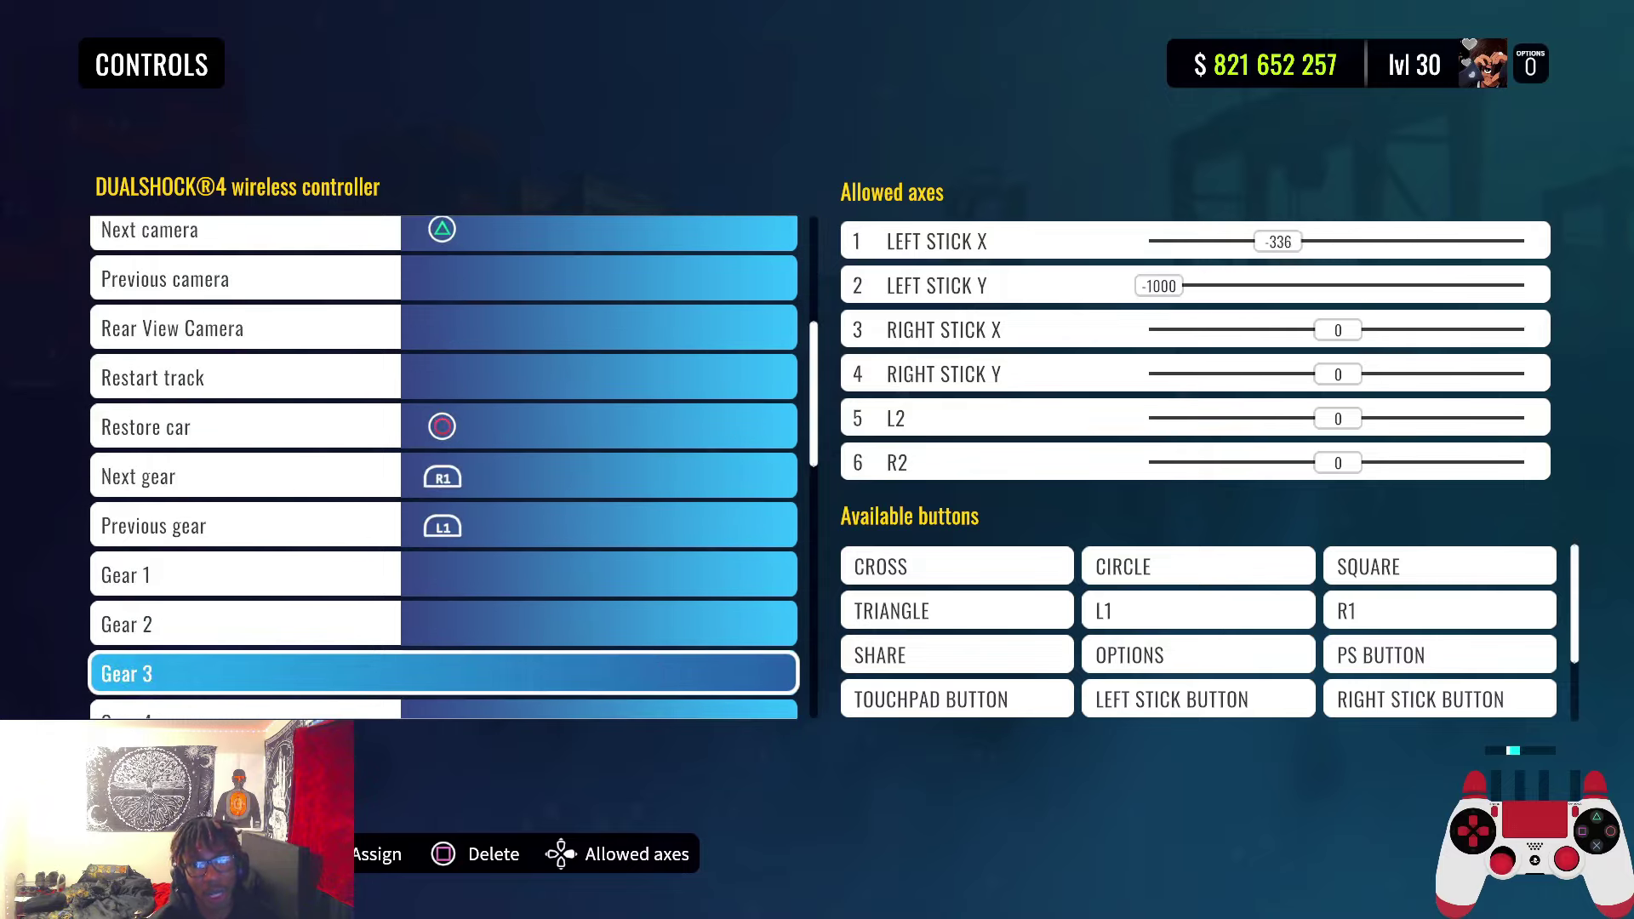
{"action": "key", "text": "Down"}
{"action": "key", "text": "Down"}
{"action": "key", "text": "Down"}
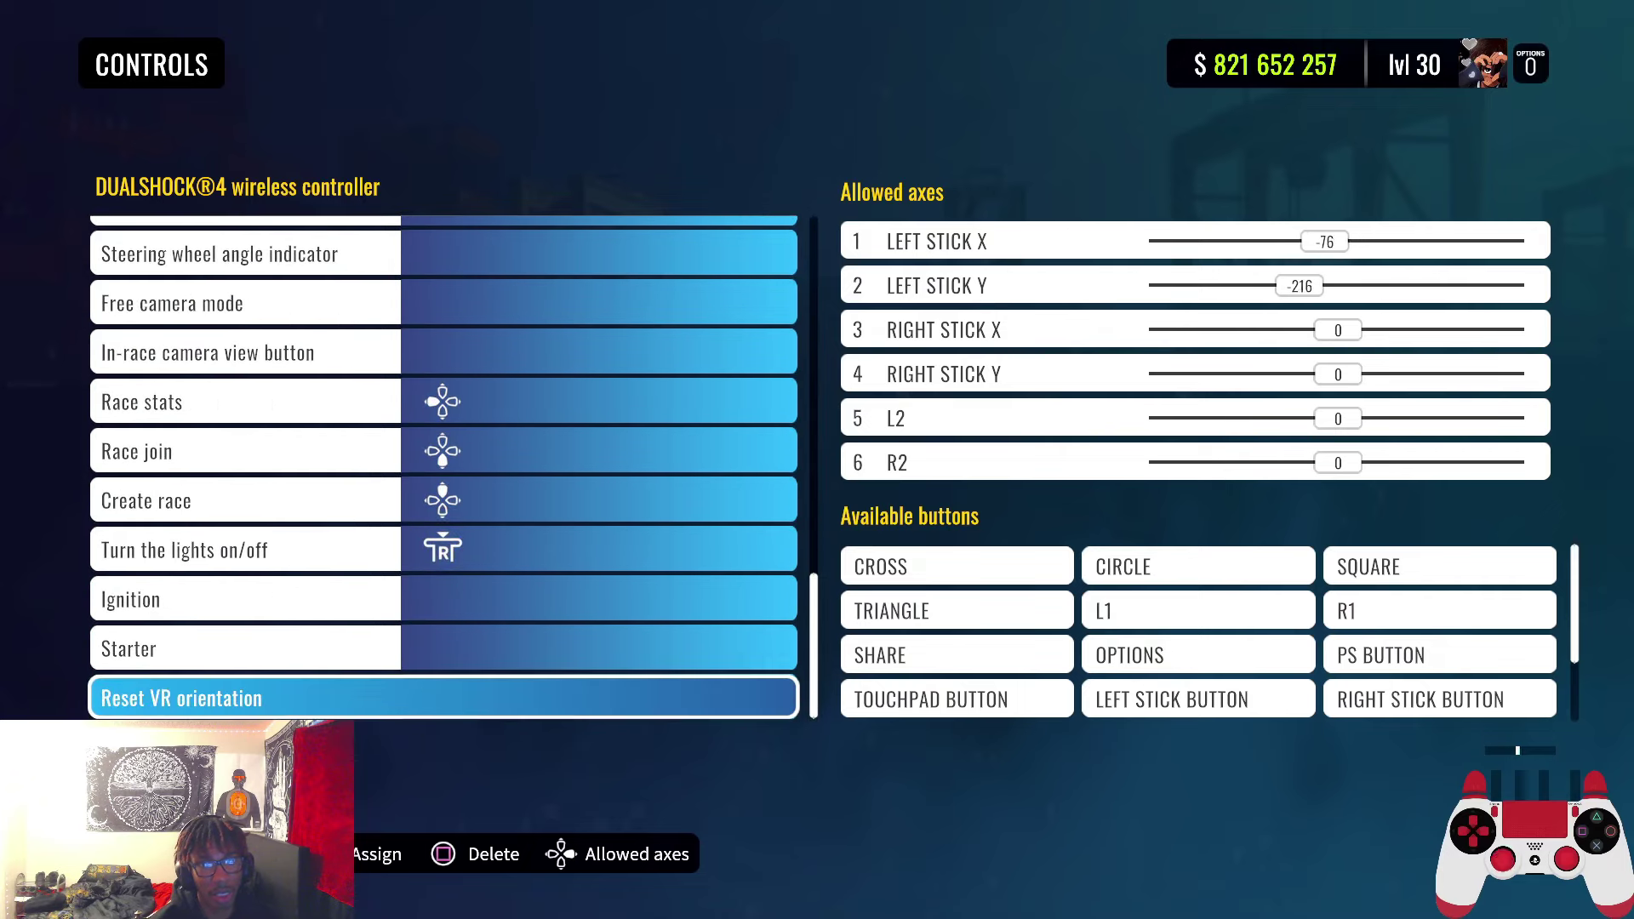
Examine the controller assignments for Turn the lights on/off, Ignition and Starter
{"action": "key", "text": "Up"}
{"action": "key", "text": "Up"}
{"action": "key", "text": "Up"}
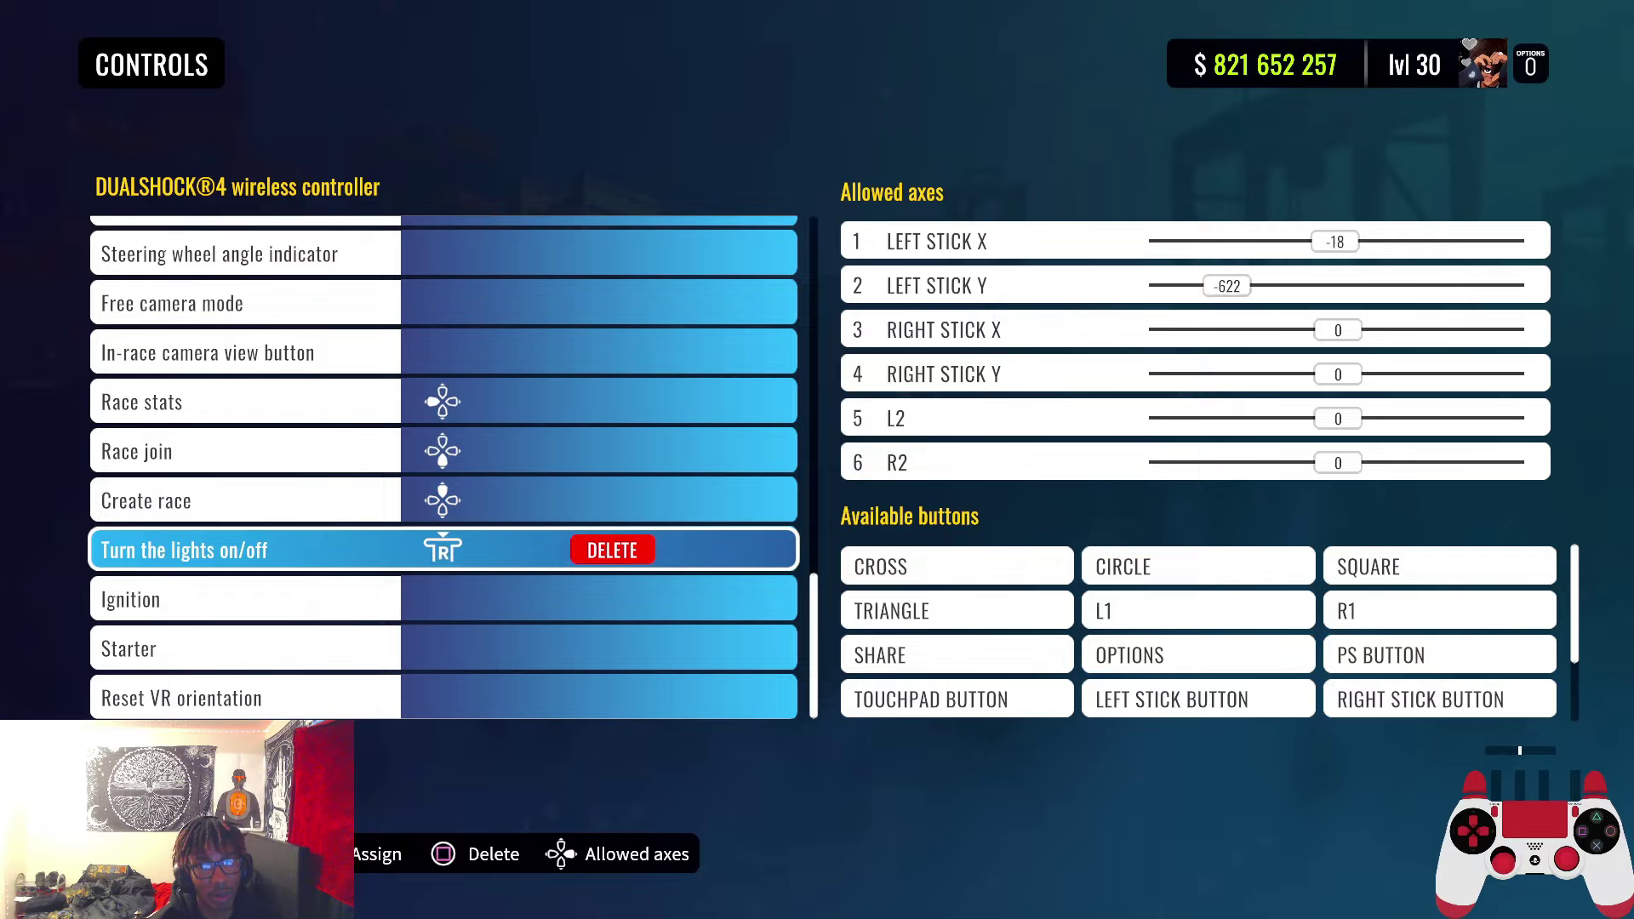
{"action": "key", "text": "Down"}
{"action": "key", "text": "Up"}
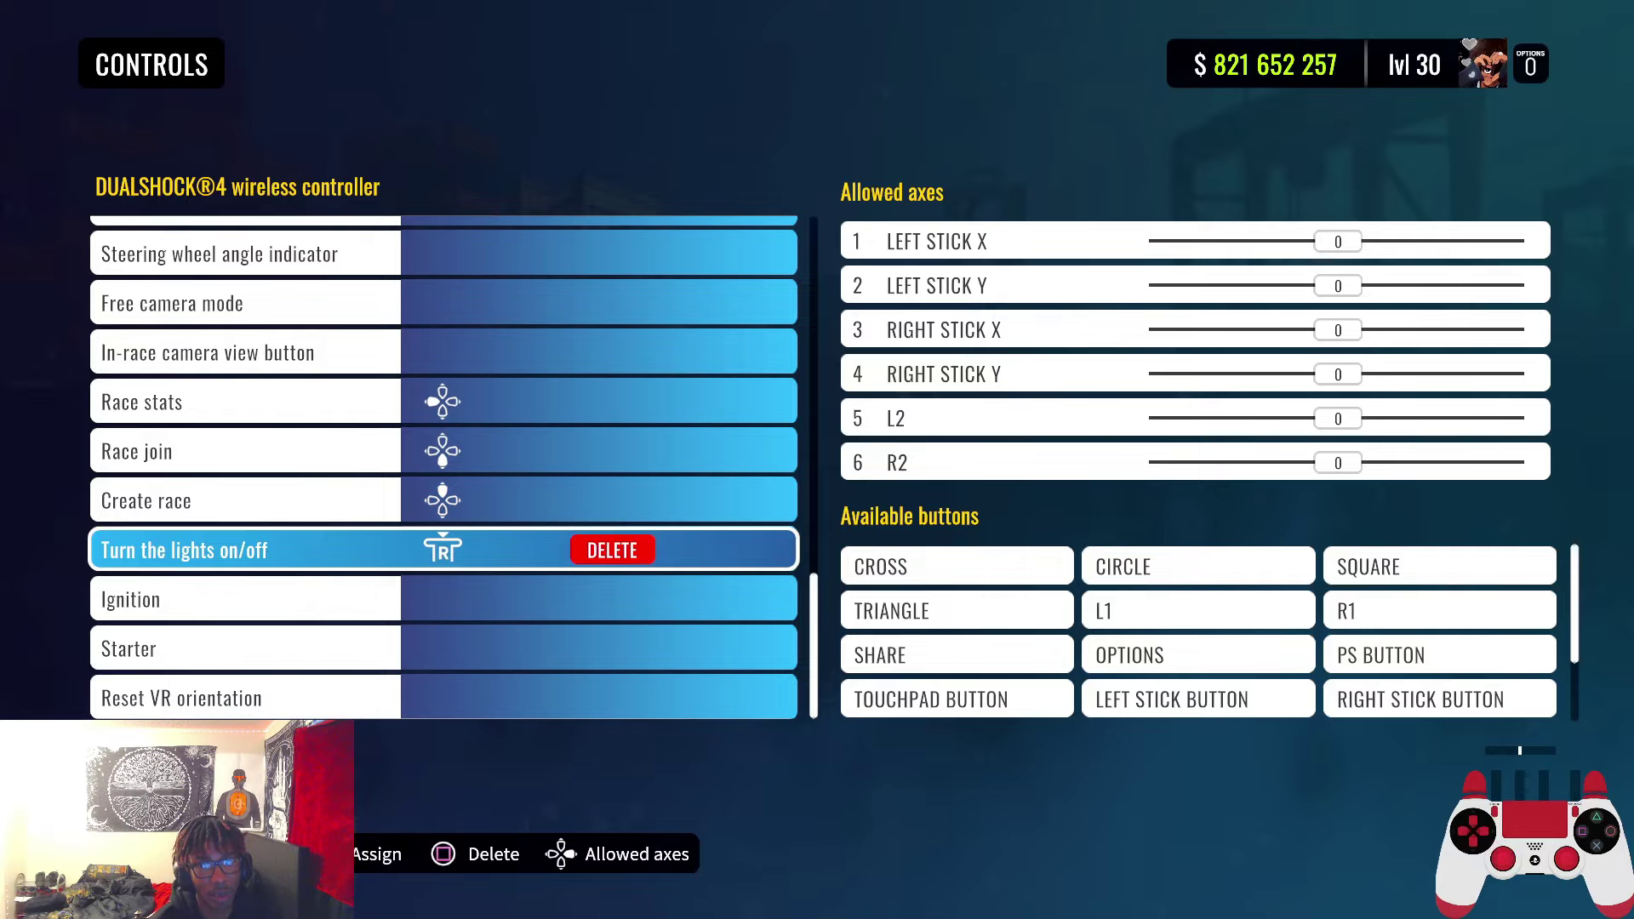
{"action": "key", "text": "Down"}
{"action": "key", "text": "Down"}
{"action": "key", "text": "Up"}
{"action": "key", "text": "Down"}
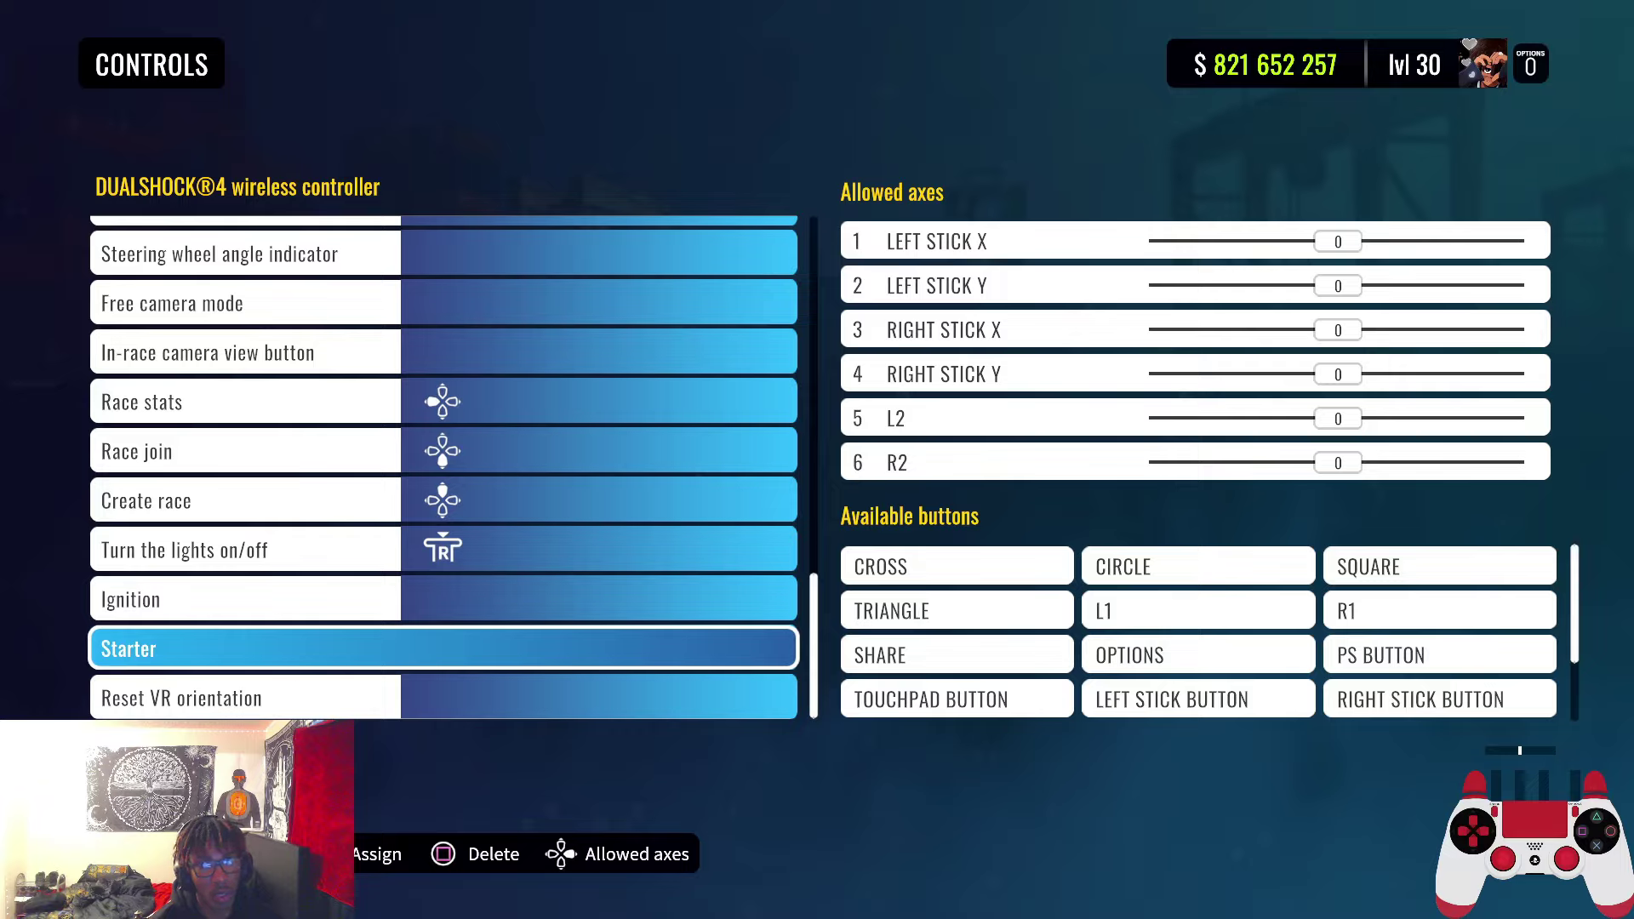
{"action": "key", "text": "Up"}
{"action": "key", "text": "Up"}
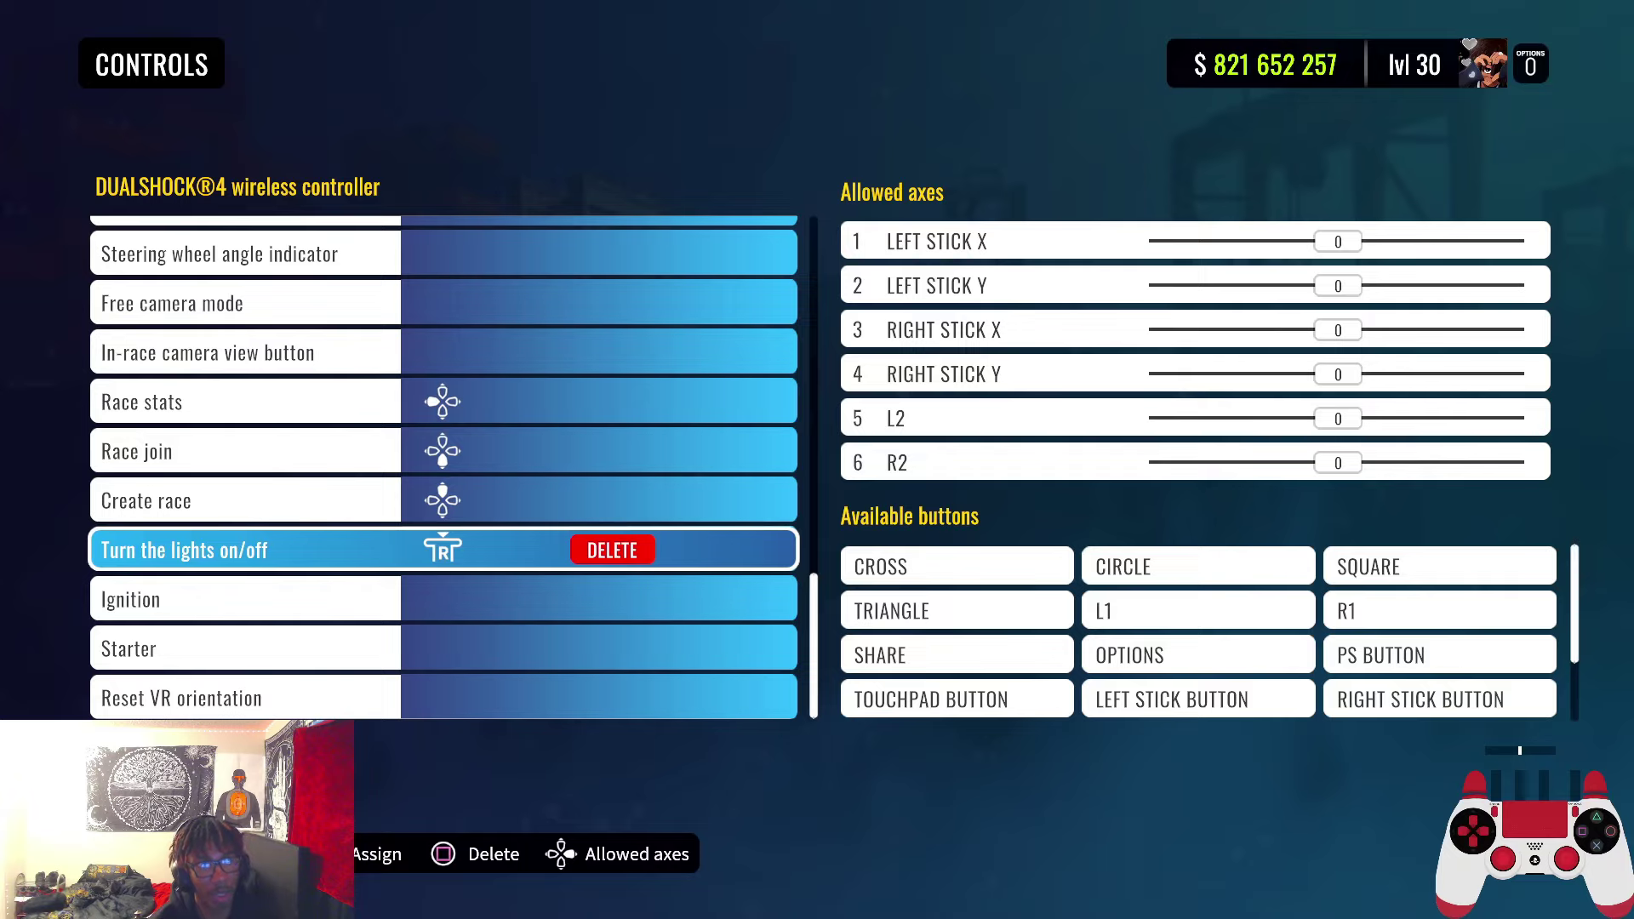
{"action": "key", "text": "Up"}
{"action": "key", "text": "Down"}
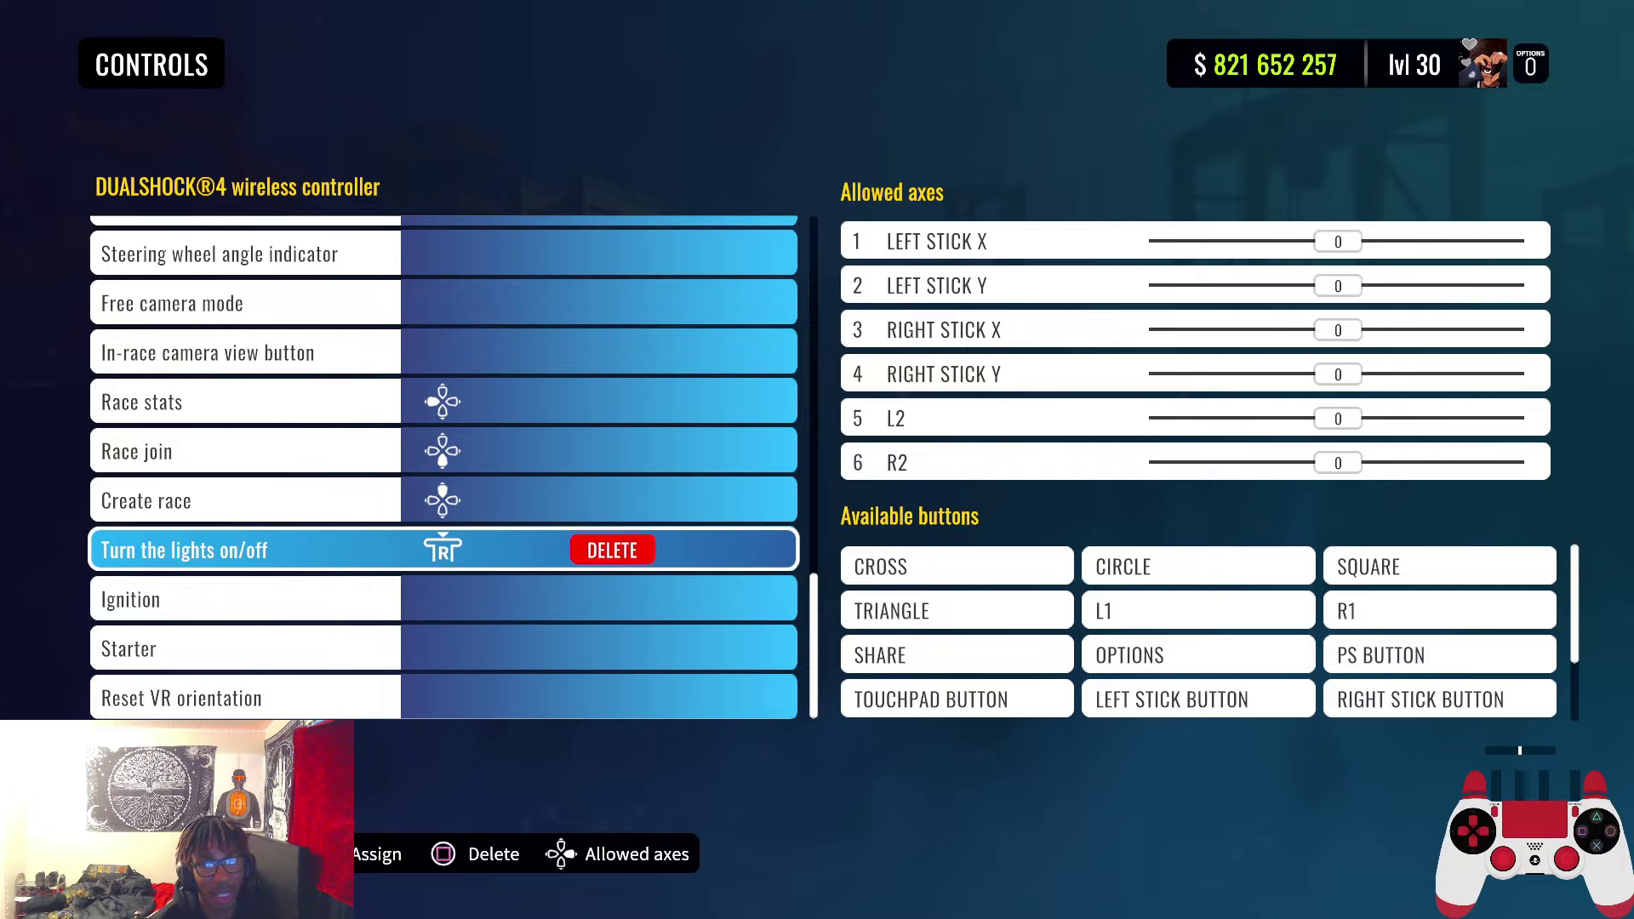
Open the advanced control settings and review the options from Gearbox type and Clutch through Ignition type and Control scheme
{"action": "key", "text": "Escape"}
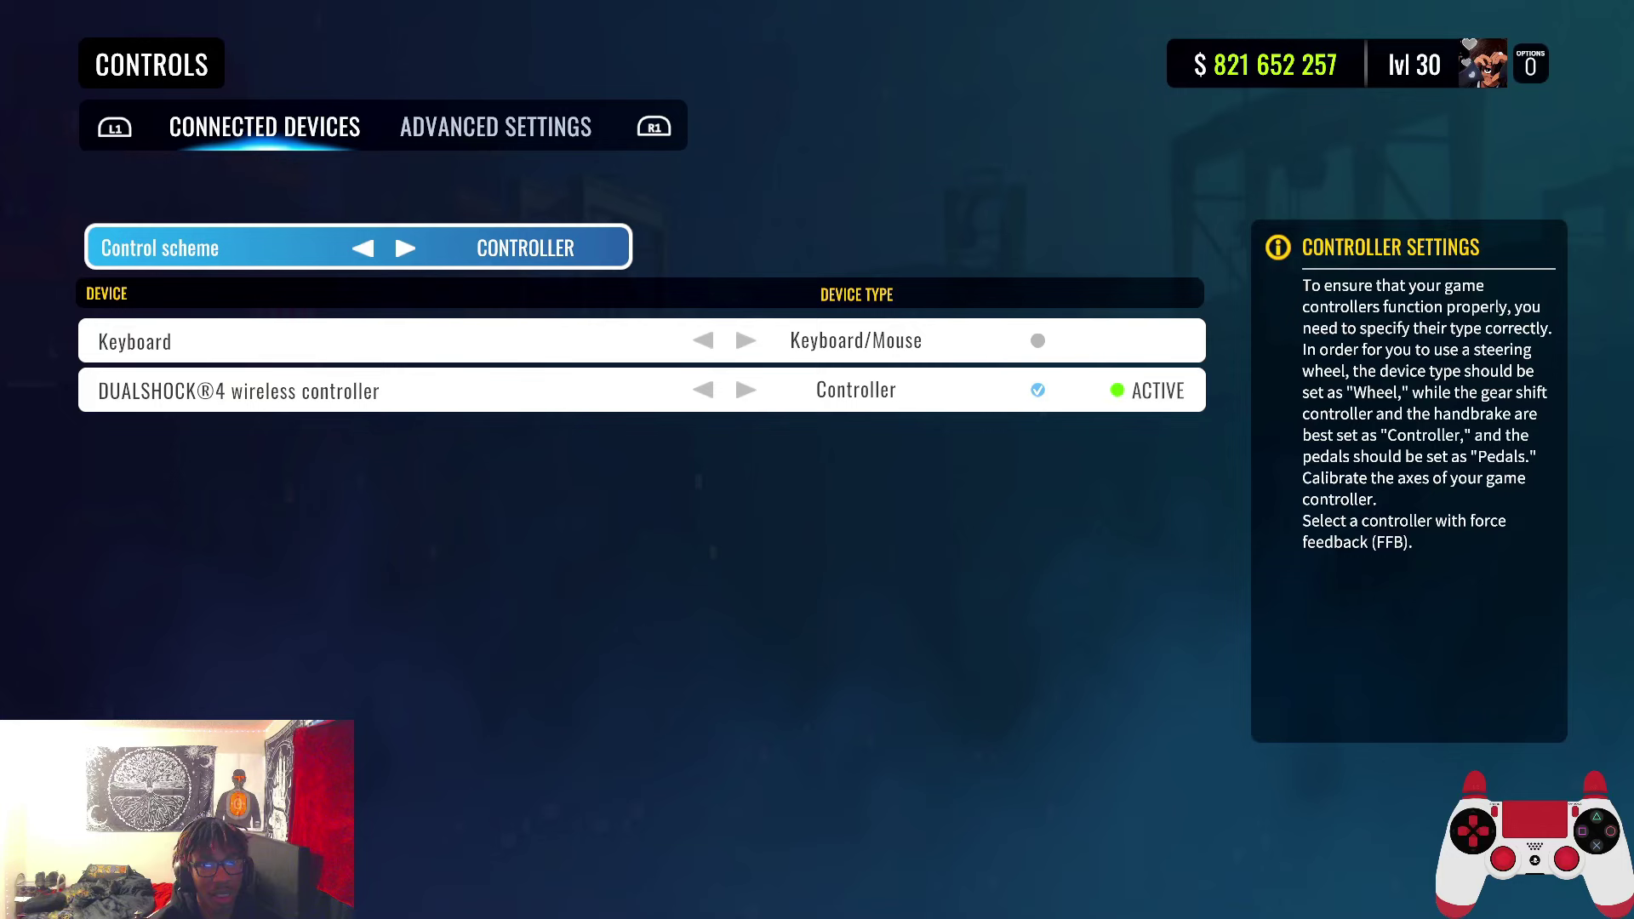
{"action": "key", "text": "e"}
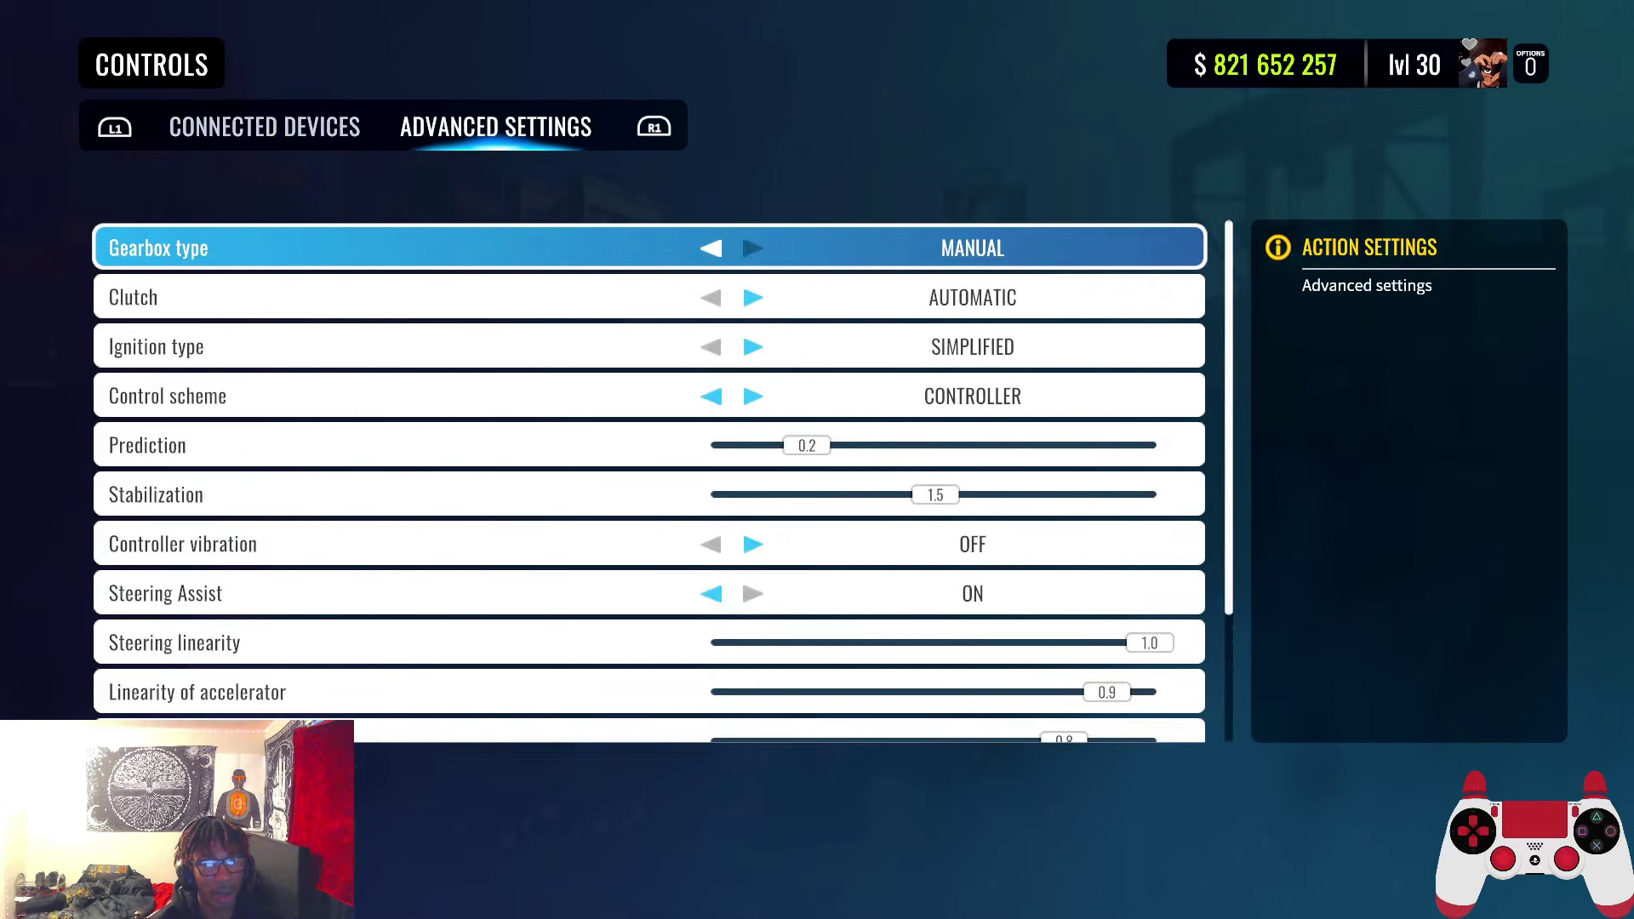
{"action": "key", "text": "Down"}
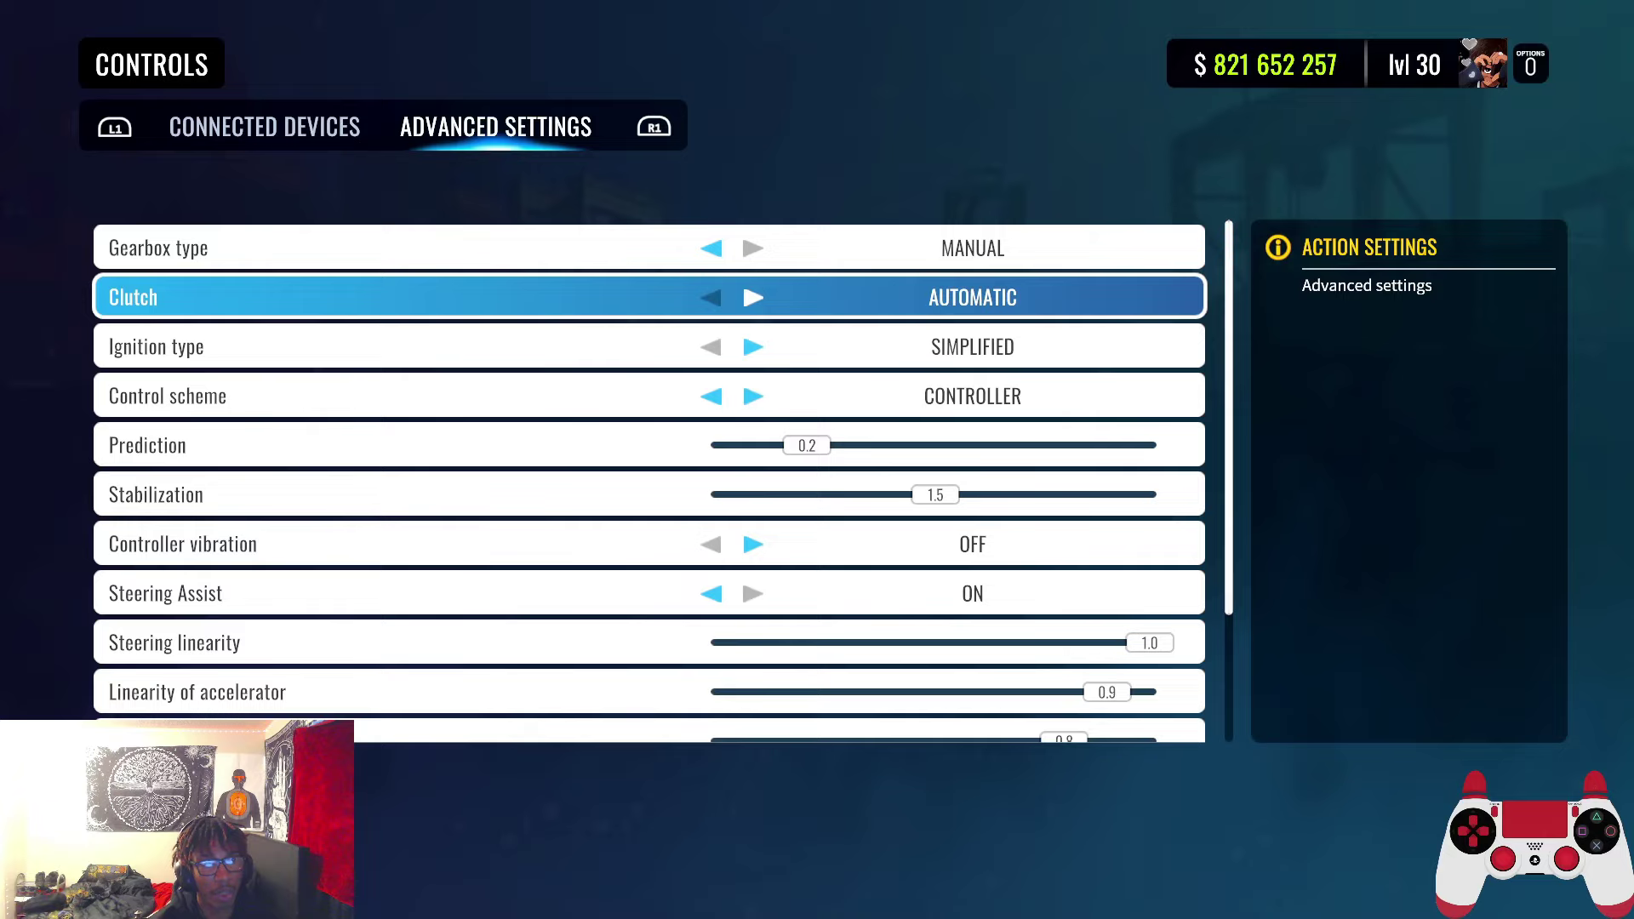
{"action": "key", "text": "Up"}
{"action": "key", "text": "Down"}
{"action": "key", "text": "Up"}
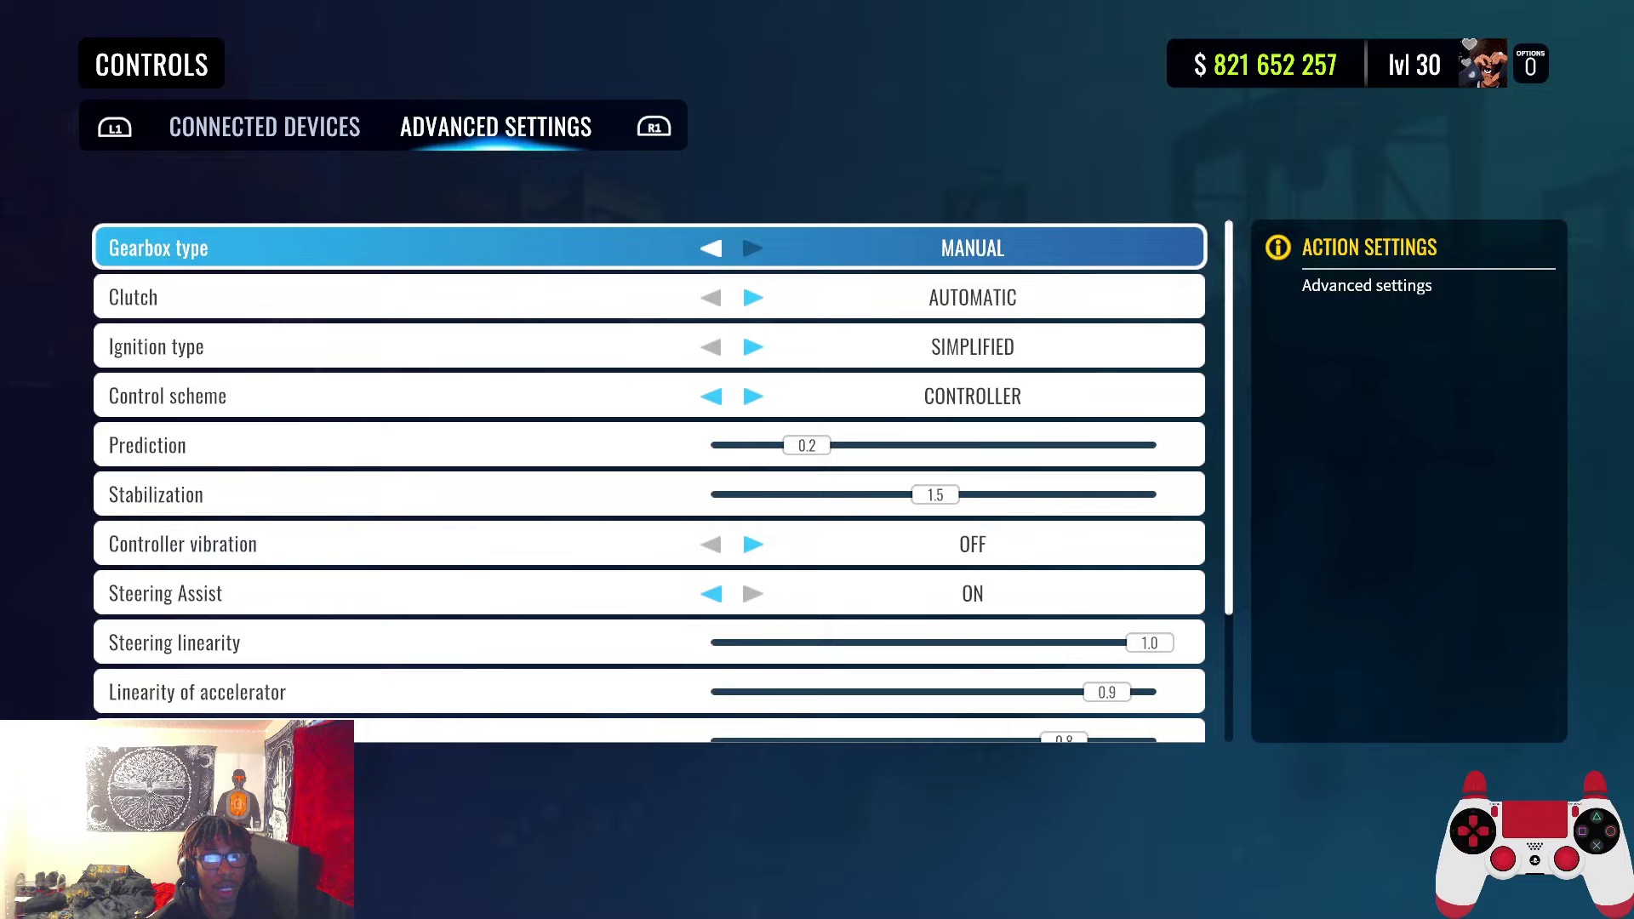
{"action": "key", "text": "Down"}
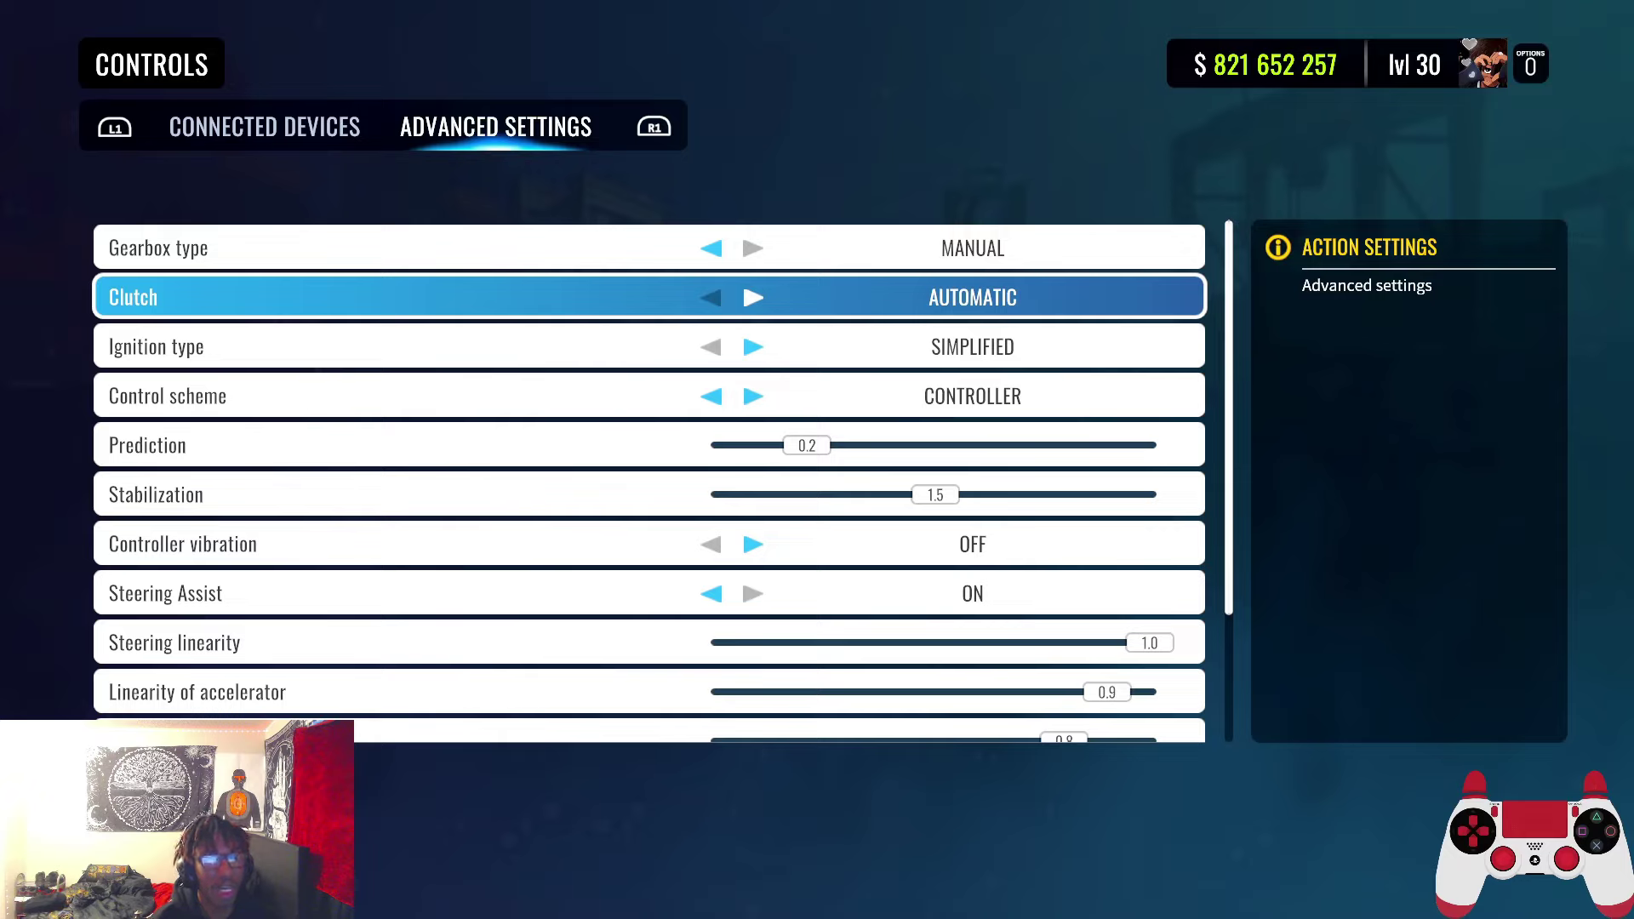
{"action": "key", "text": "Down"}
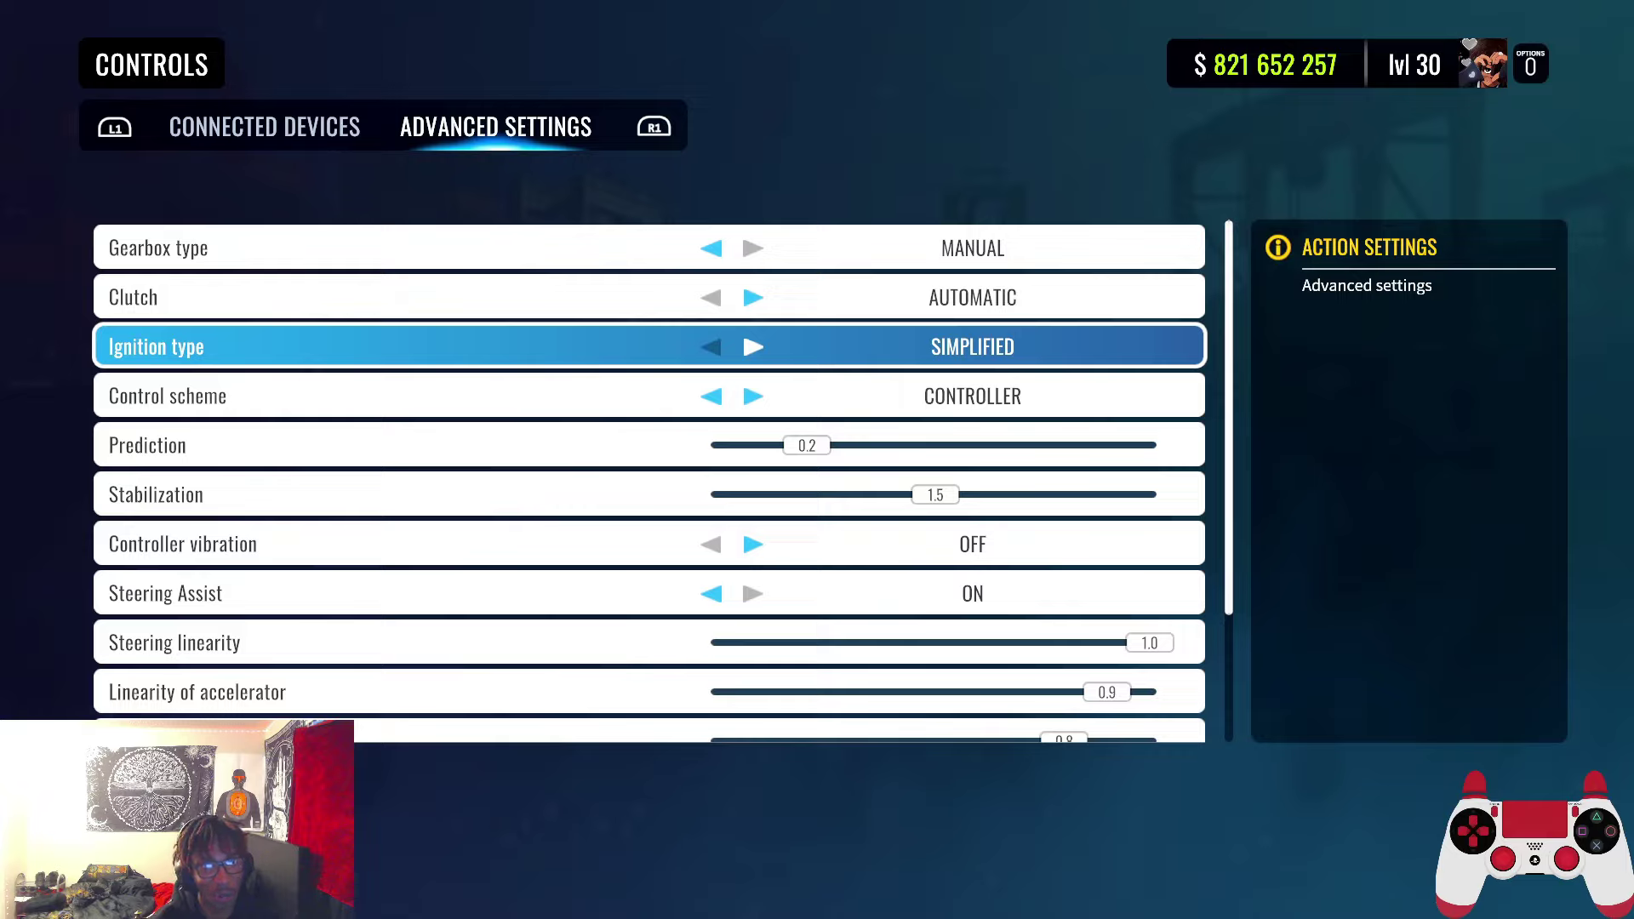
{"action": "key", "text": "Down"}
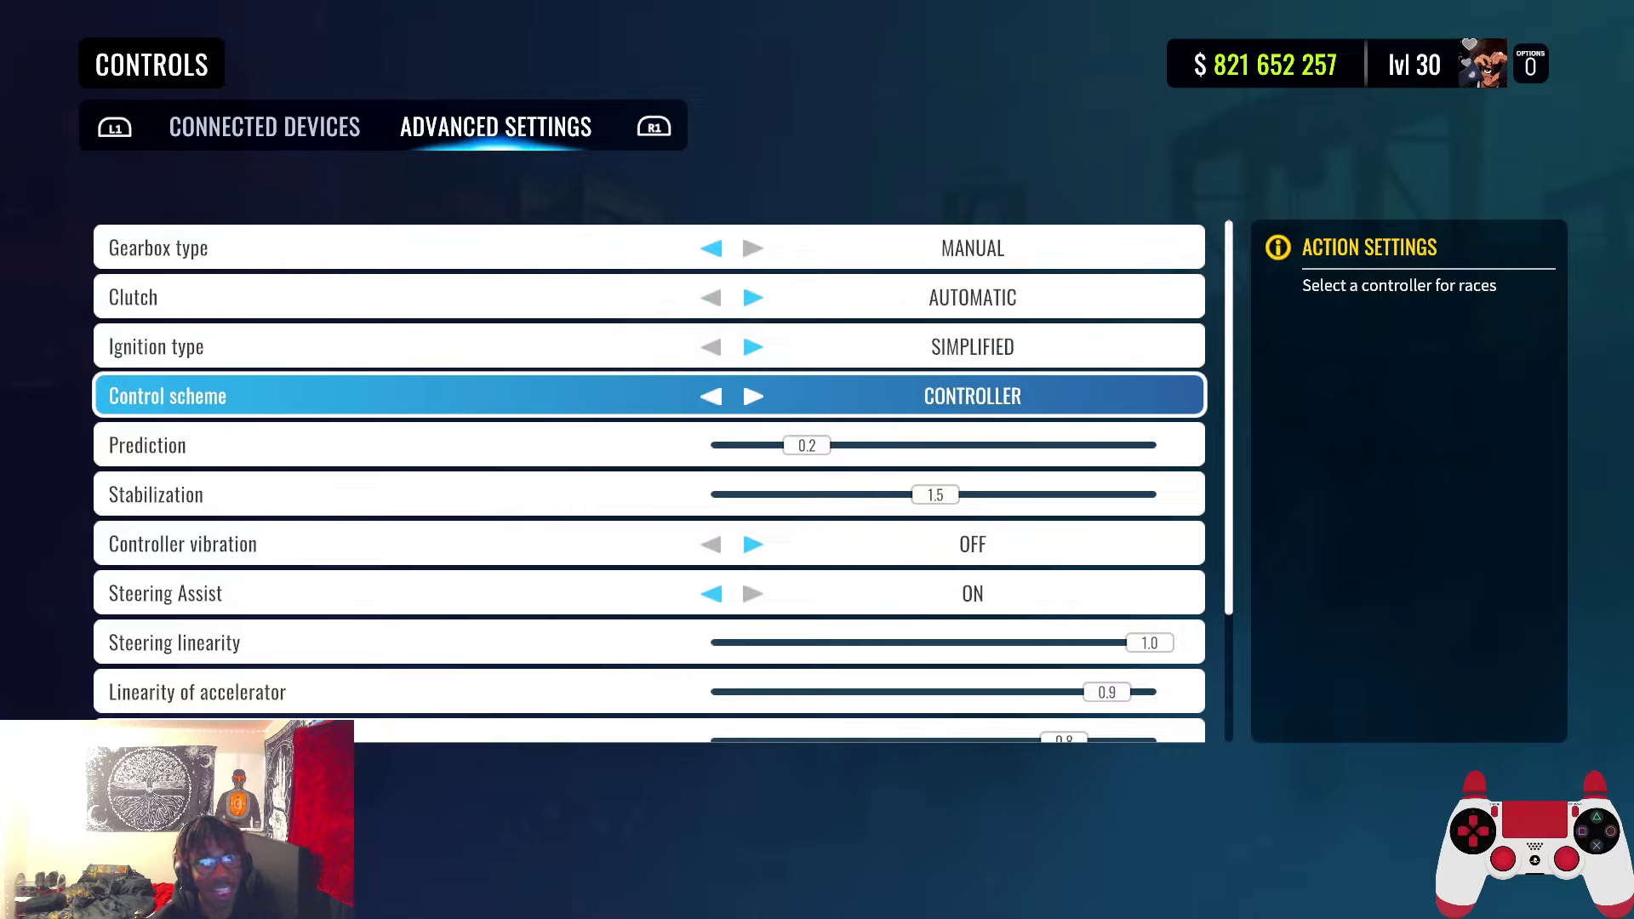
Compare the Keyboard/Mouse and Steering Wheel control schemes, then return the control scheme to Controller
{"action": "key", "text": "Left"}
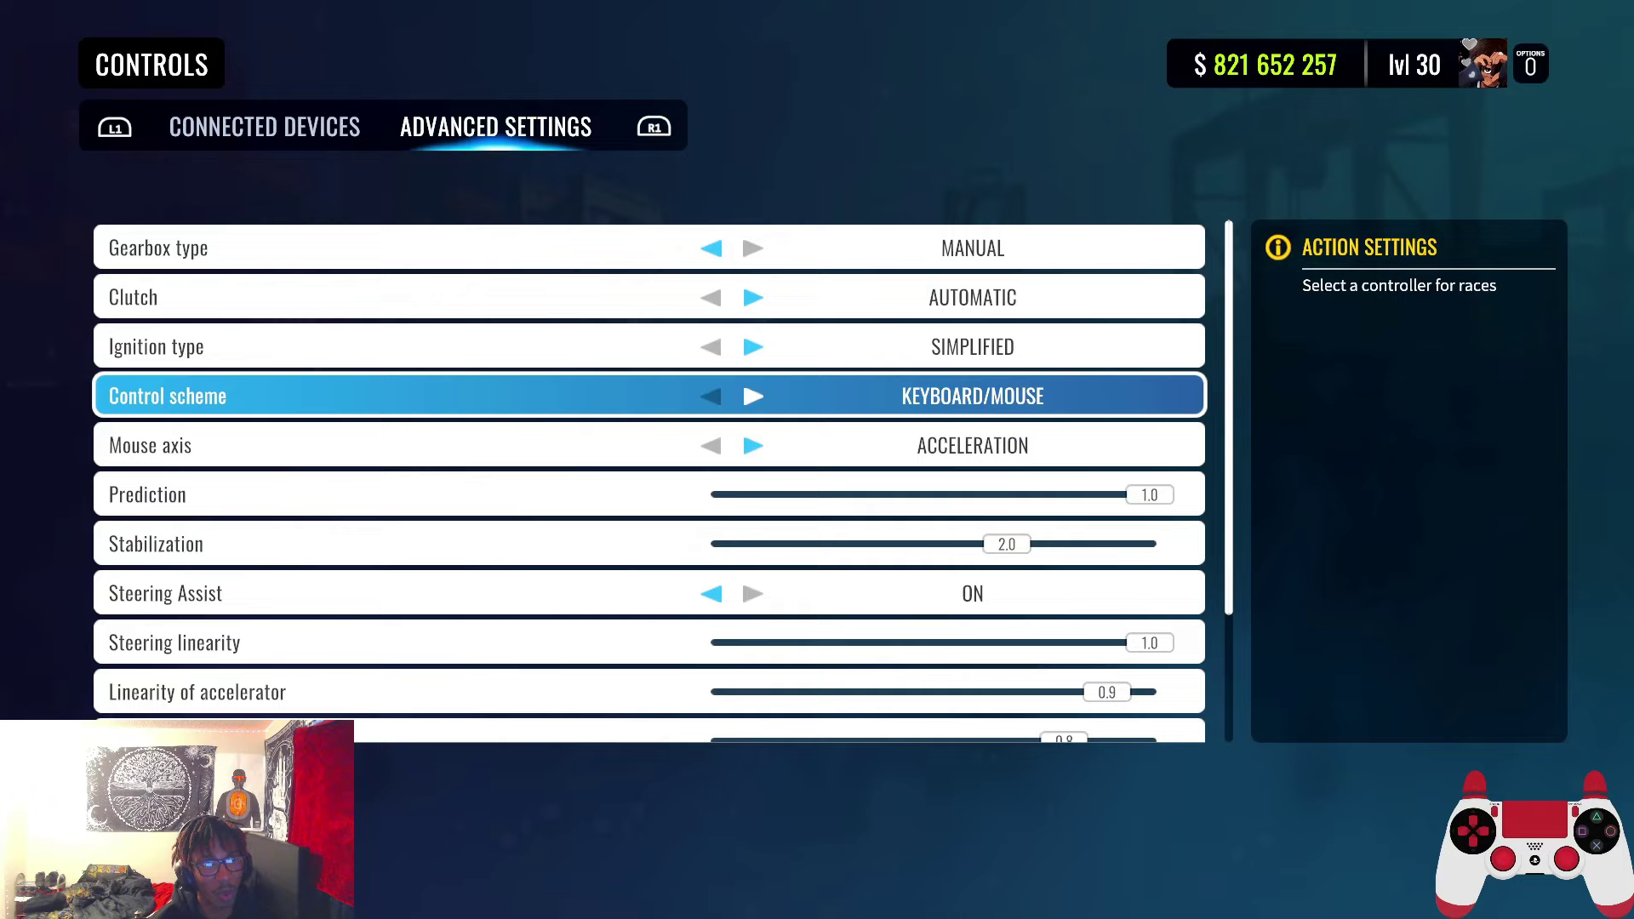
{"action": "key", "text": "Right"}
{"action": "key", "text": "Right"}
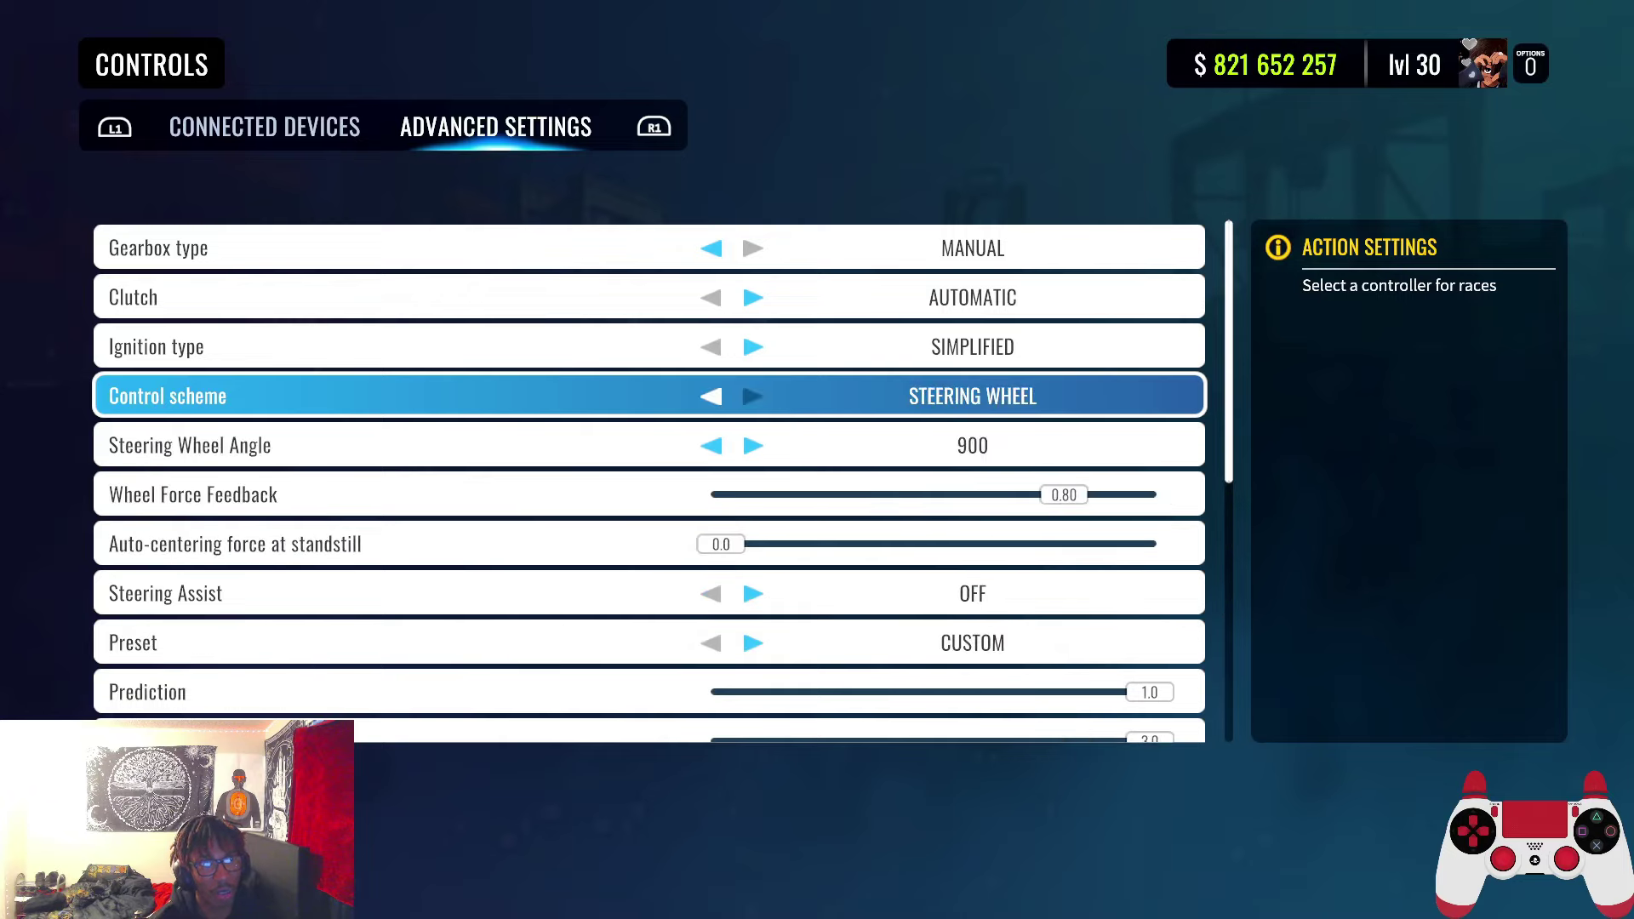
{"action": "key", "text": "Left"}
{"action": "key", "text": "Left"}
{"action": "key", "text": "Right"}
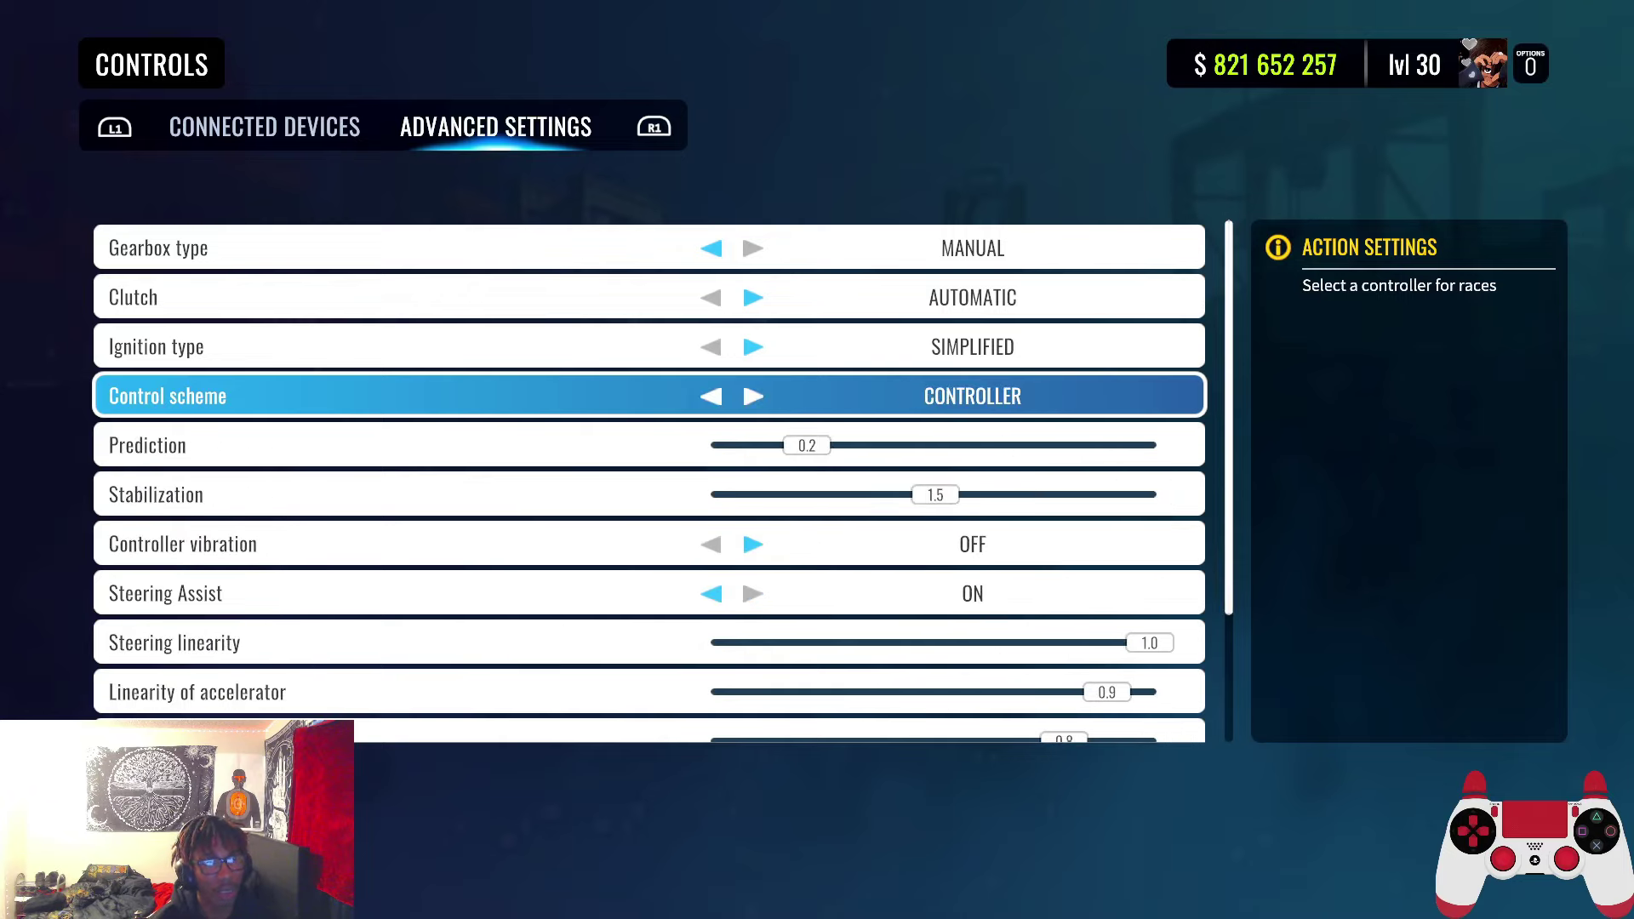
Review the controller's Prediction, Stabilization, Controller vibration, Steering Assist and Steering linearity settings
{"action": "key", "text": "Down"}
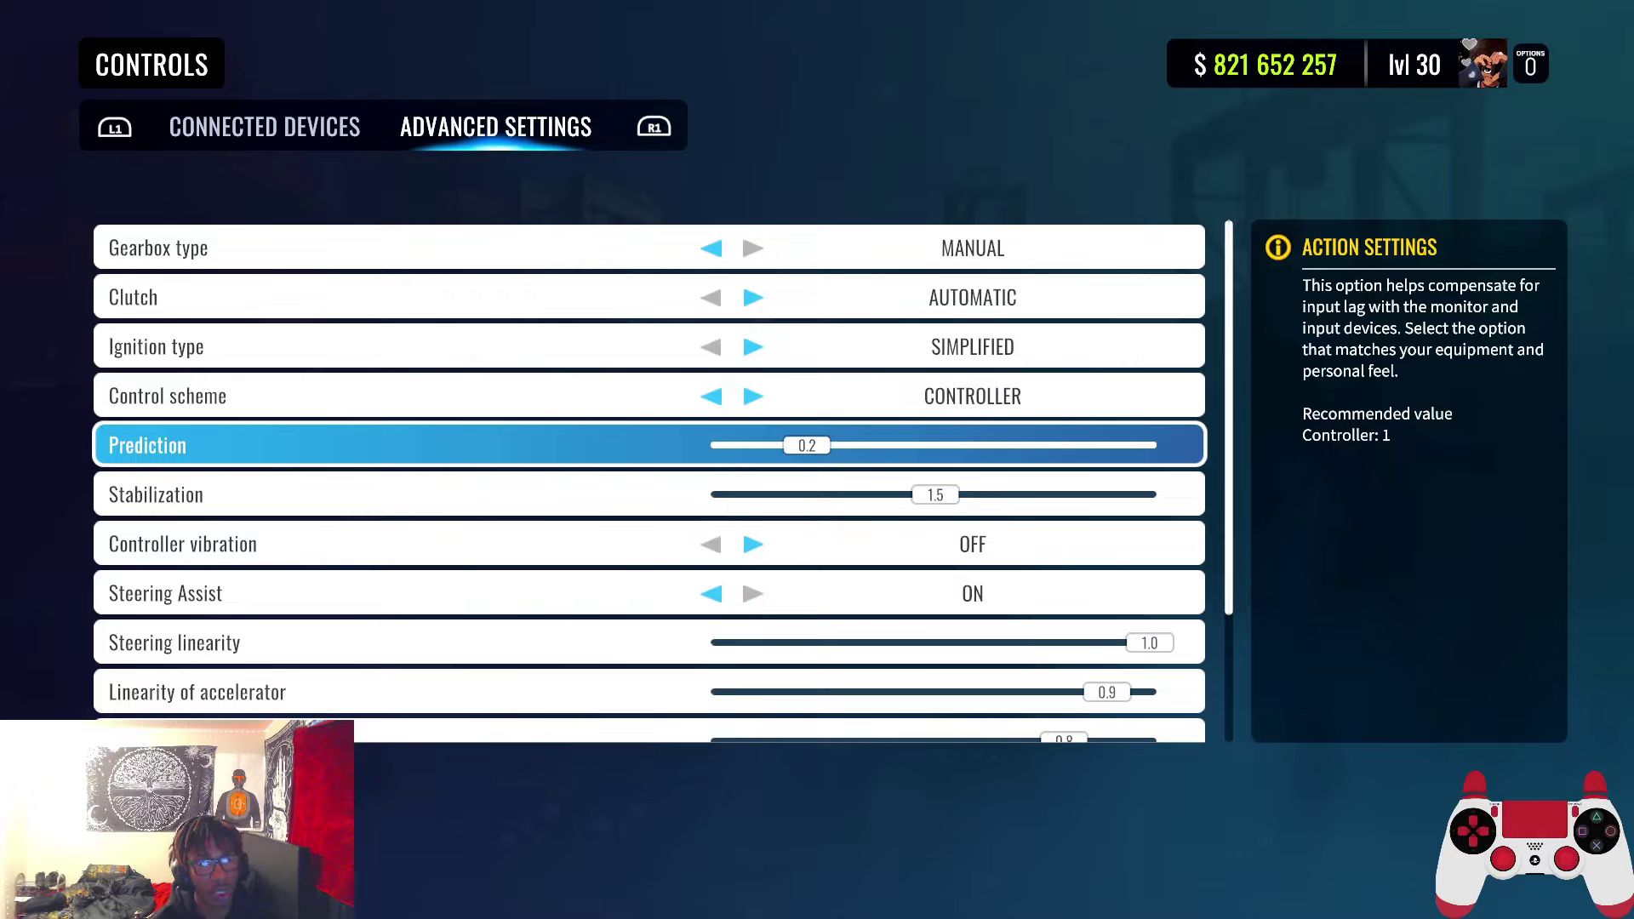
{"action": "key", "text": "Down"}
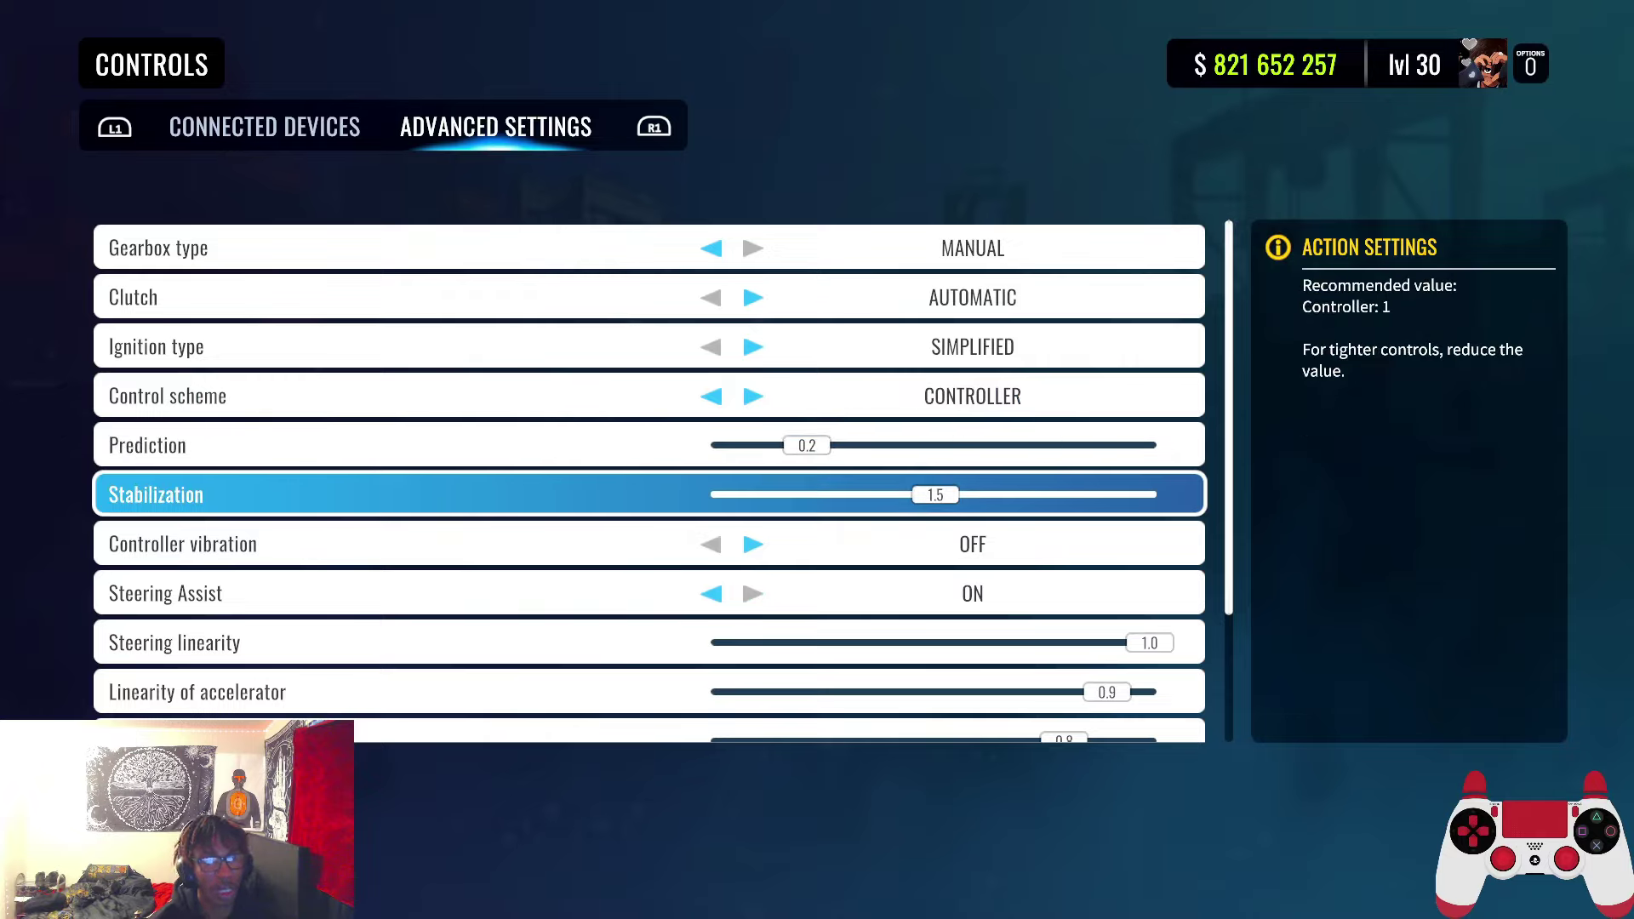
{"action": "key", "text": "Down"}
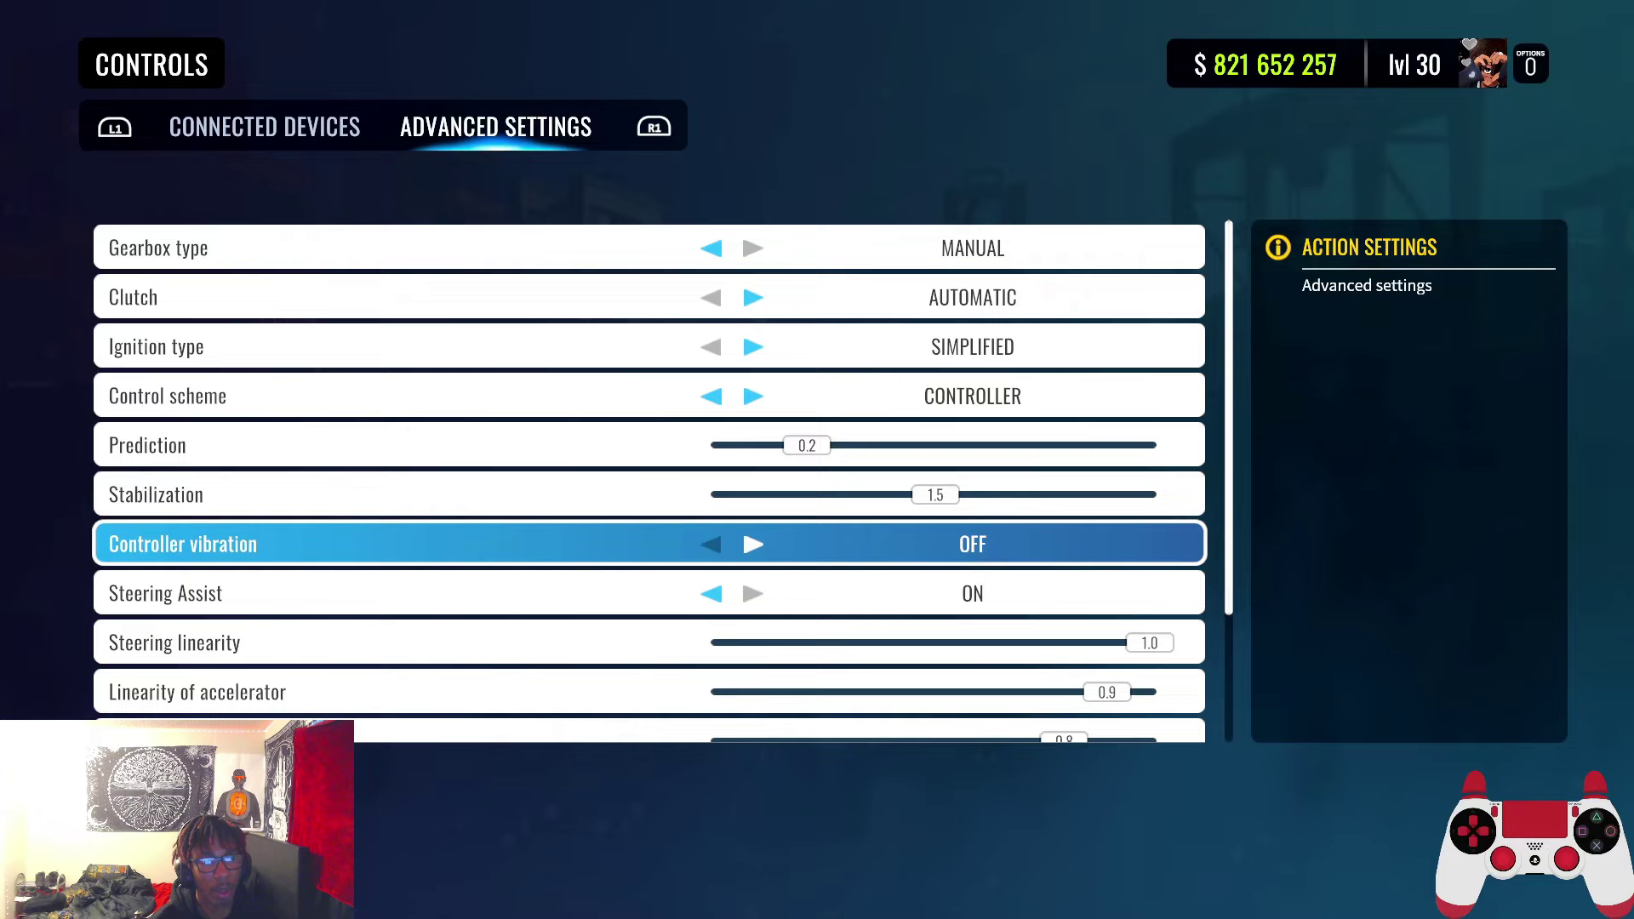
{"action": "key", "text": "Down"}
Examine the Linearity of accelerator and Braking linearity settings, comparing the two
{"action": "key", "text": "Down"}
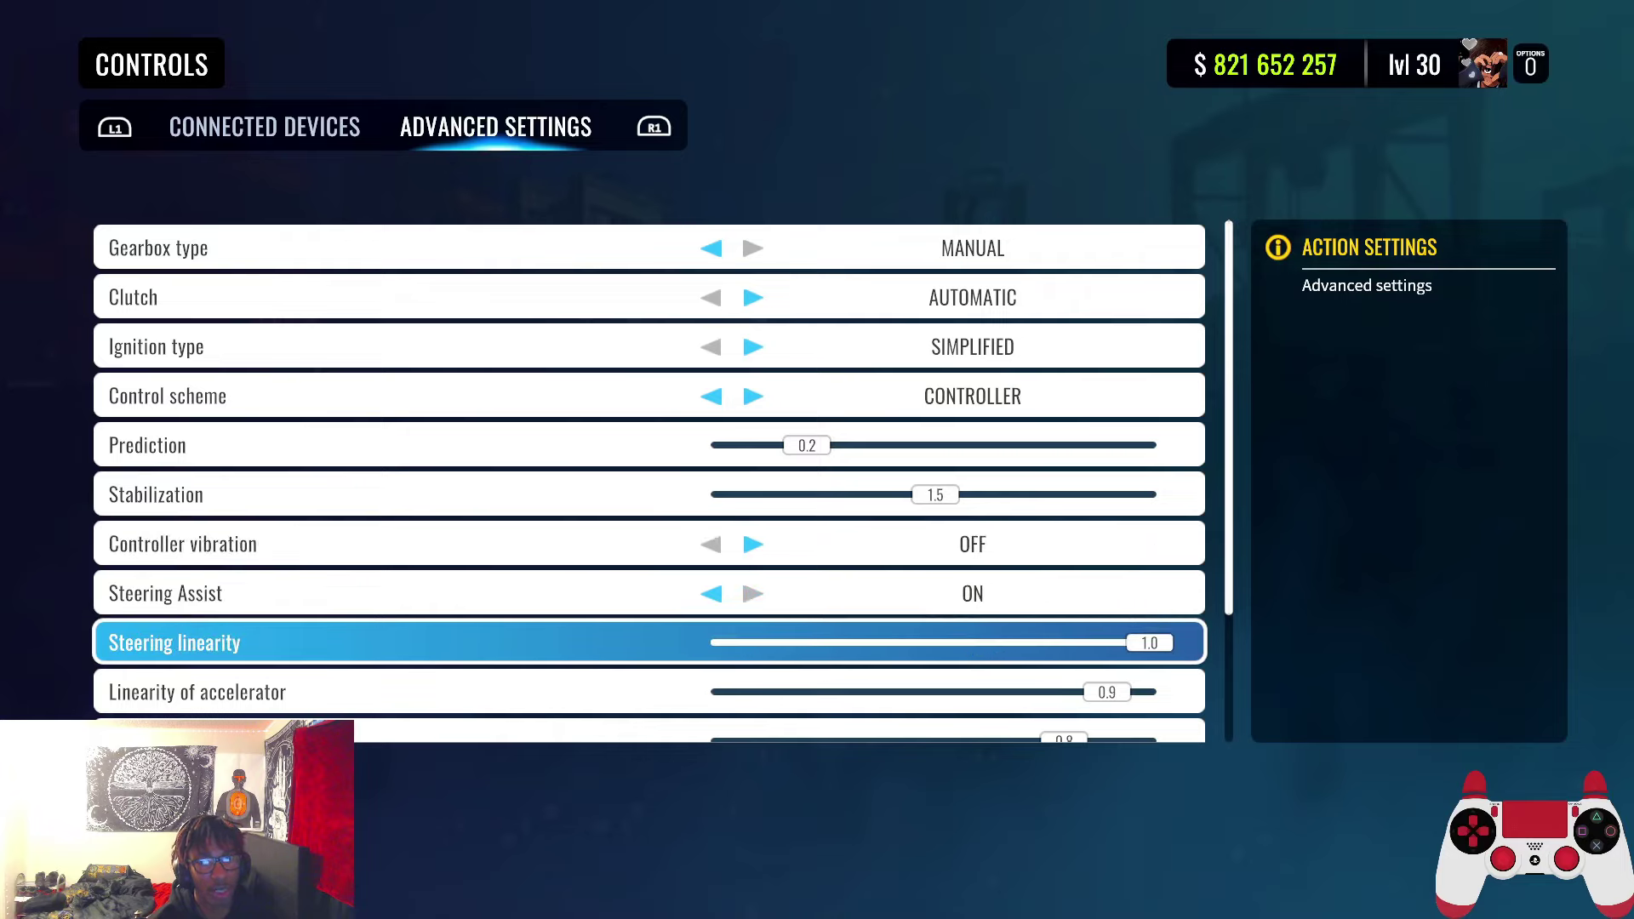
{"action": "key", "text": "Down"}
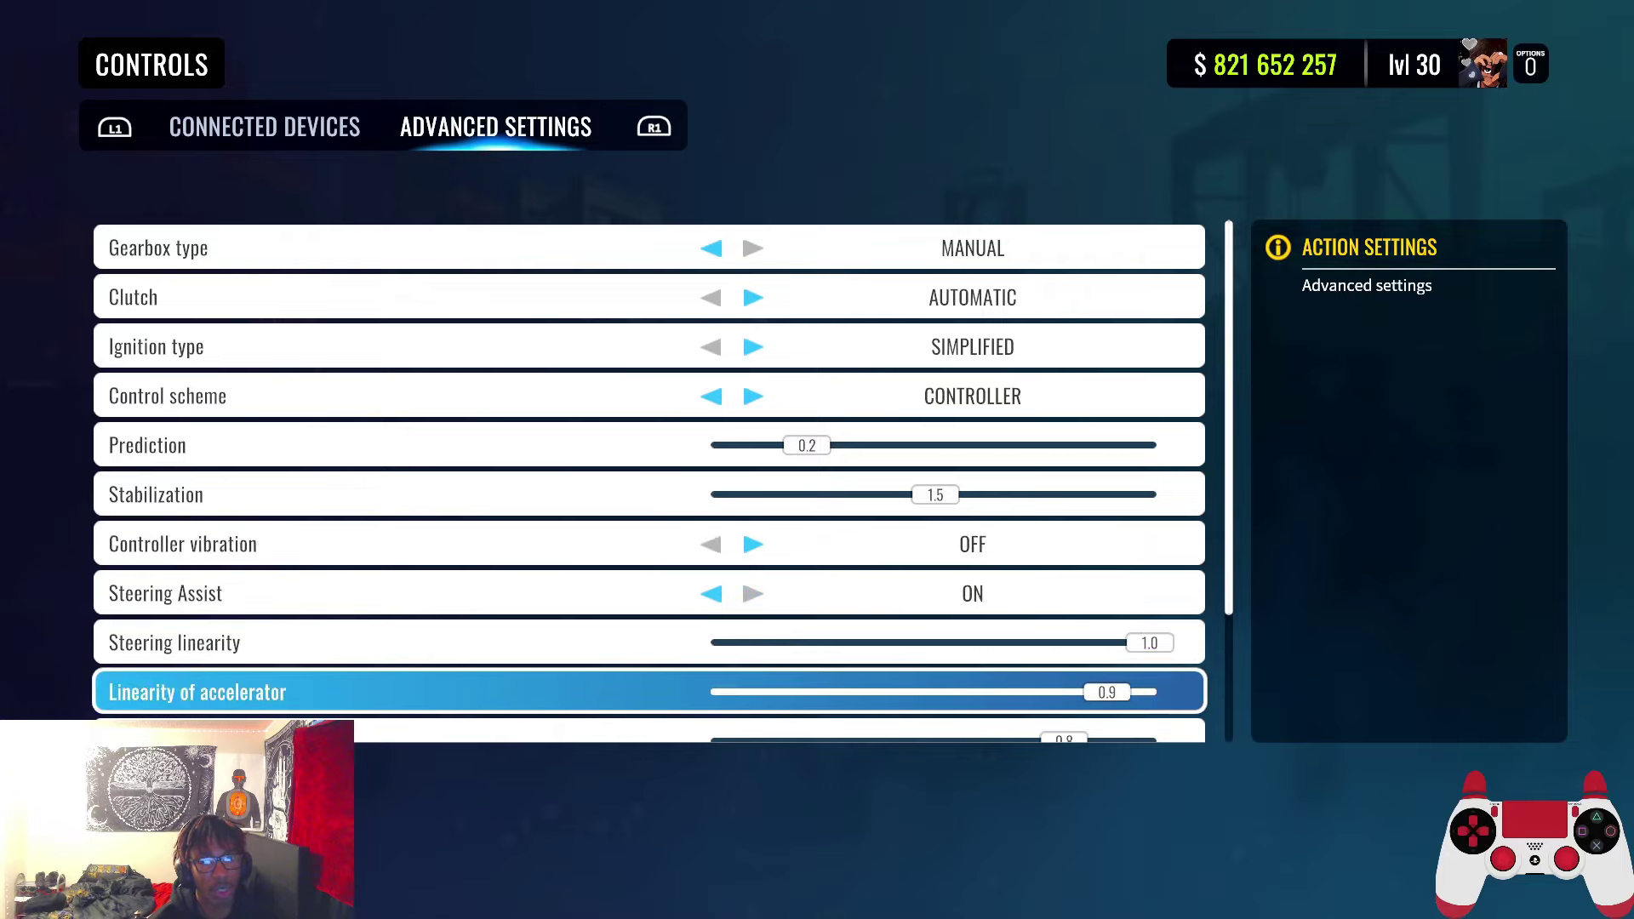
{"action": "key", "text": "Down"}
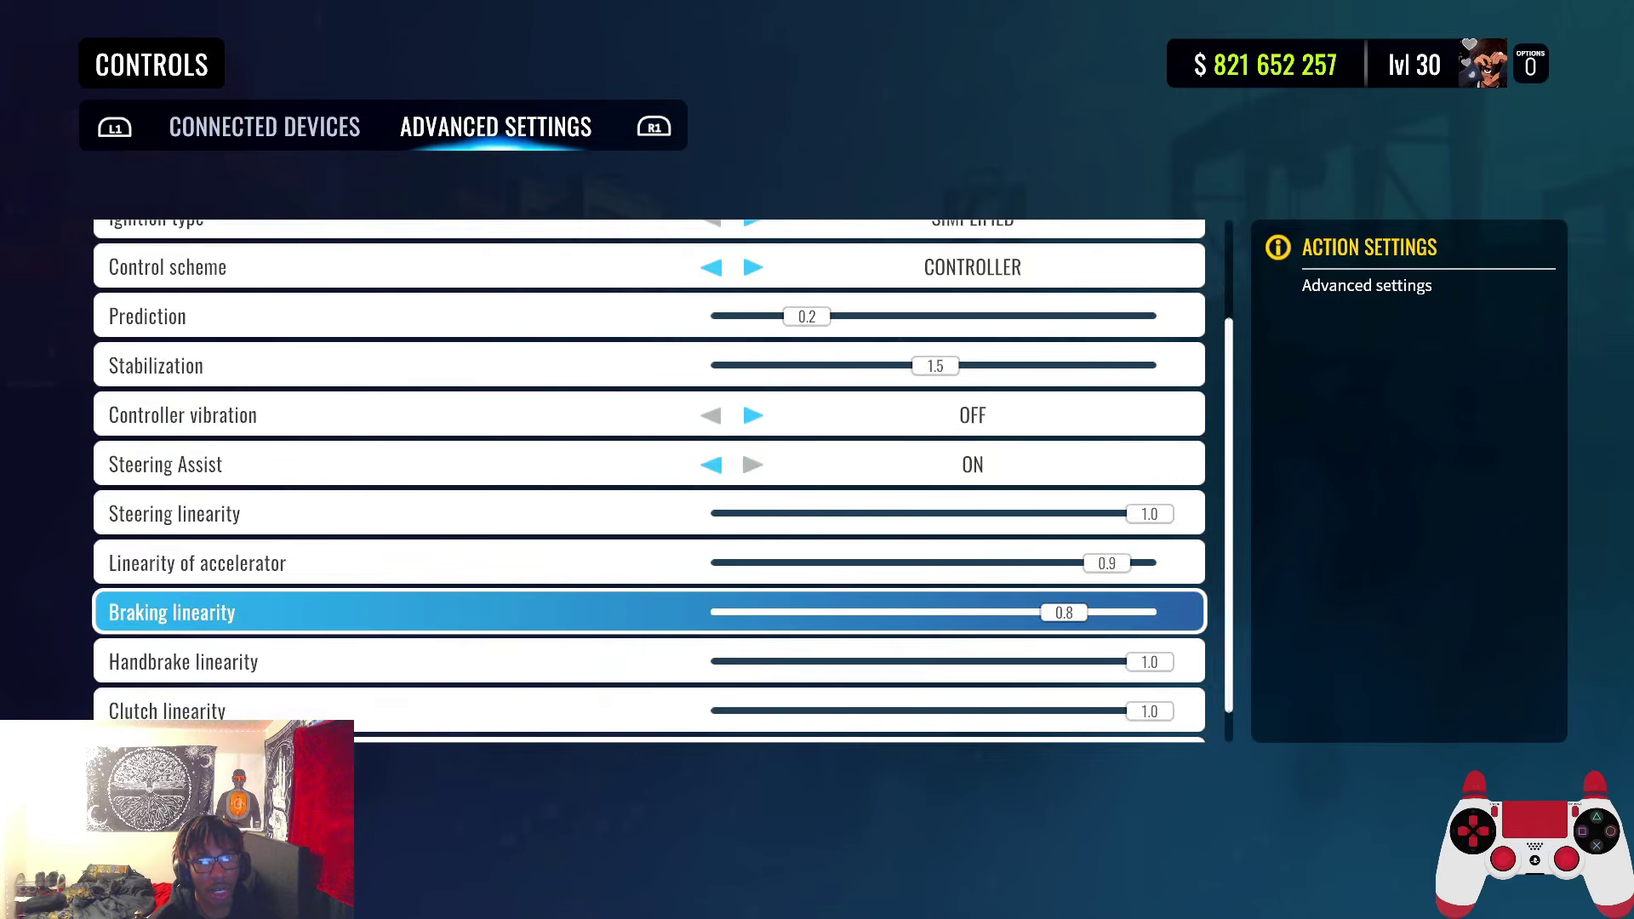
{"action": "key", "text": "Up"}
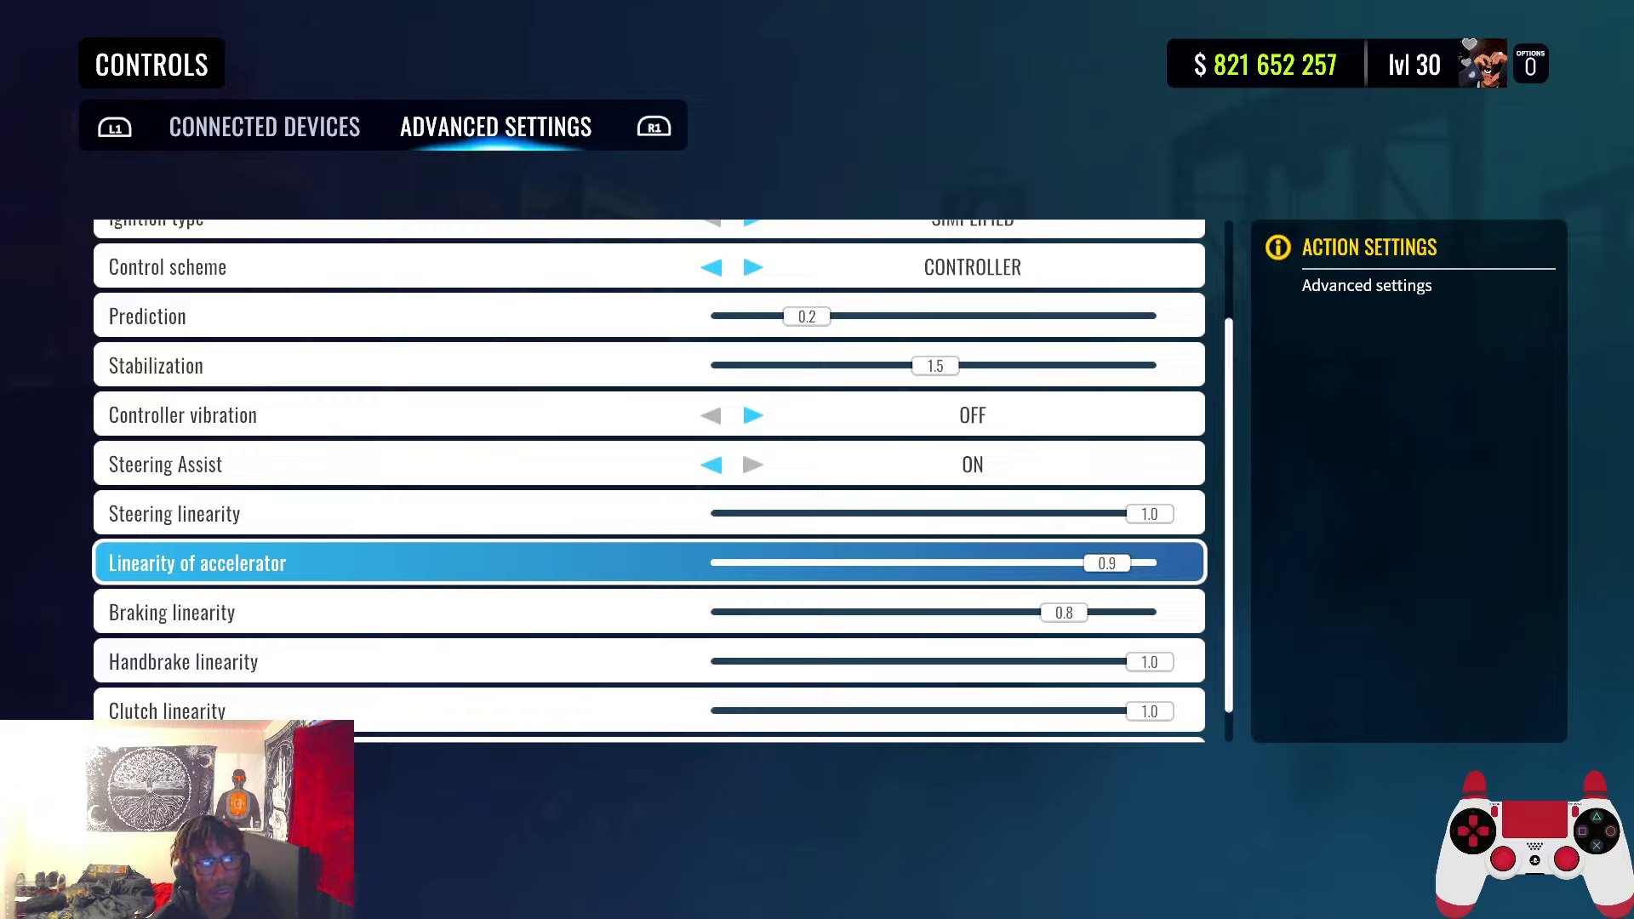
{"action": "key", "text": "Down"}
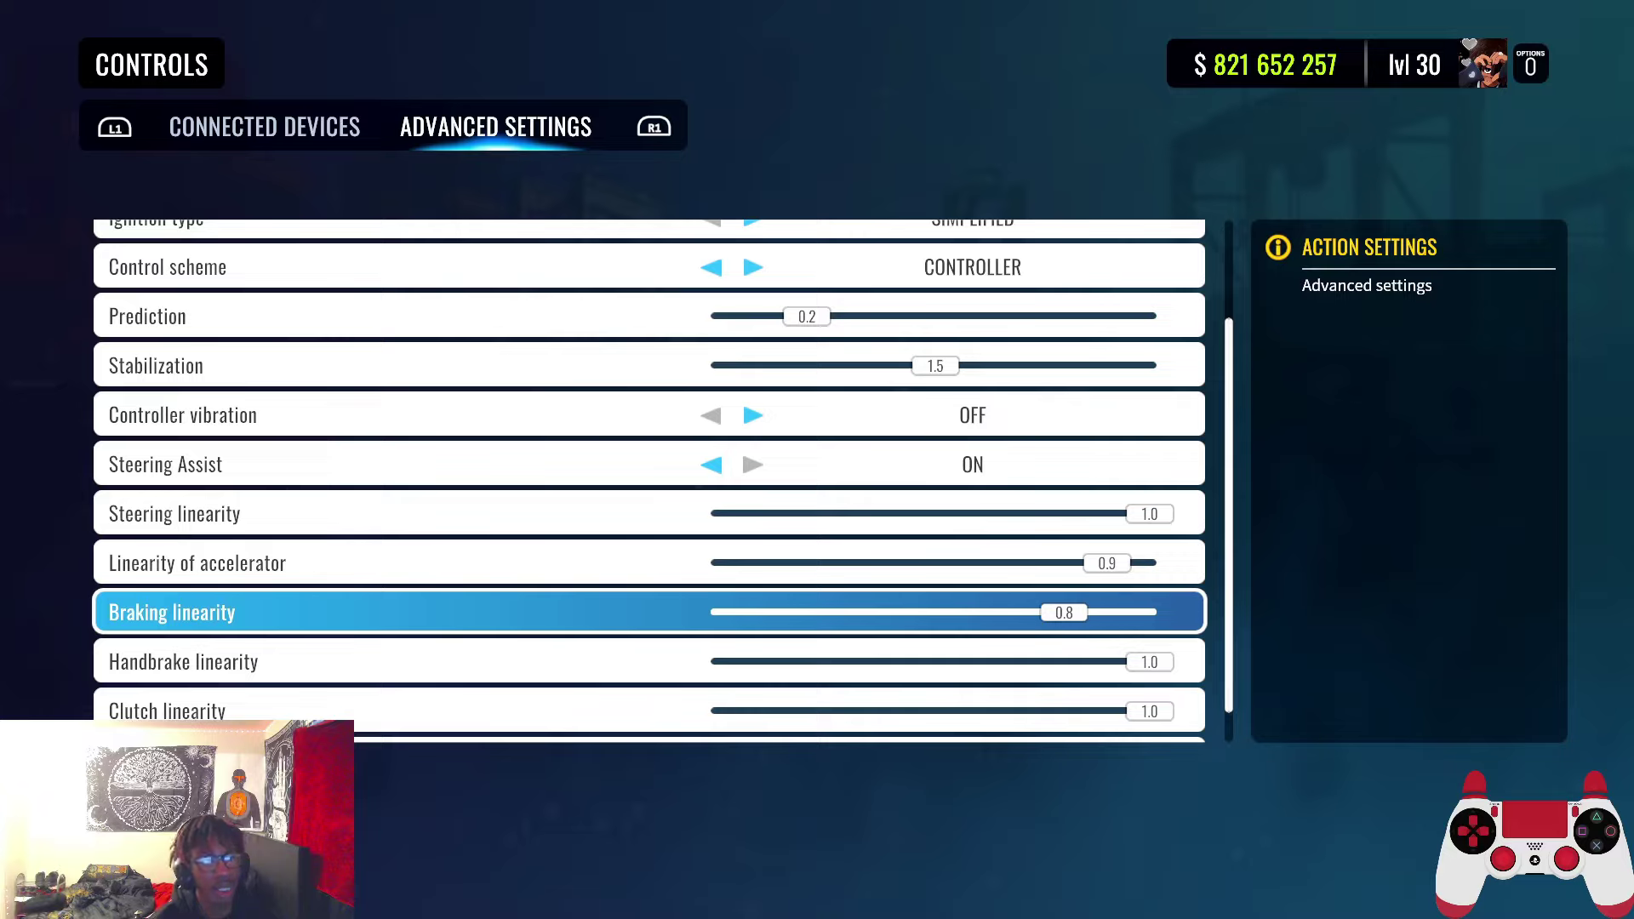
{"action": "key", "text": "Up"}
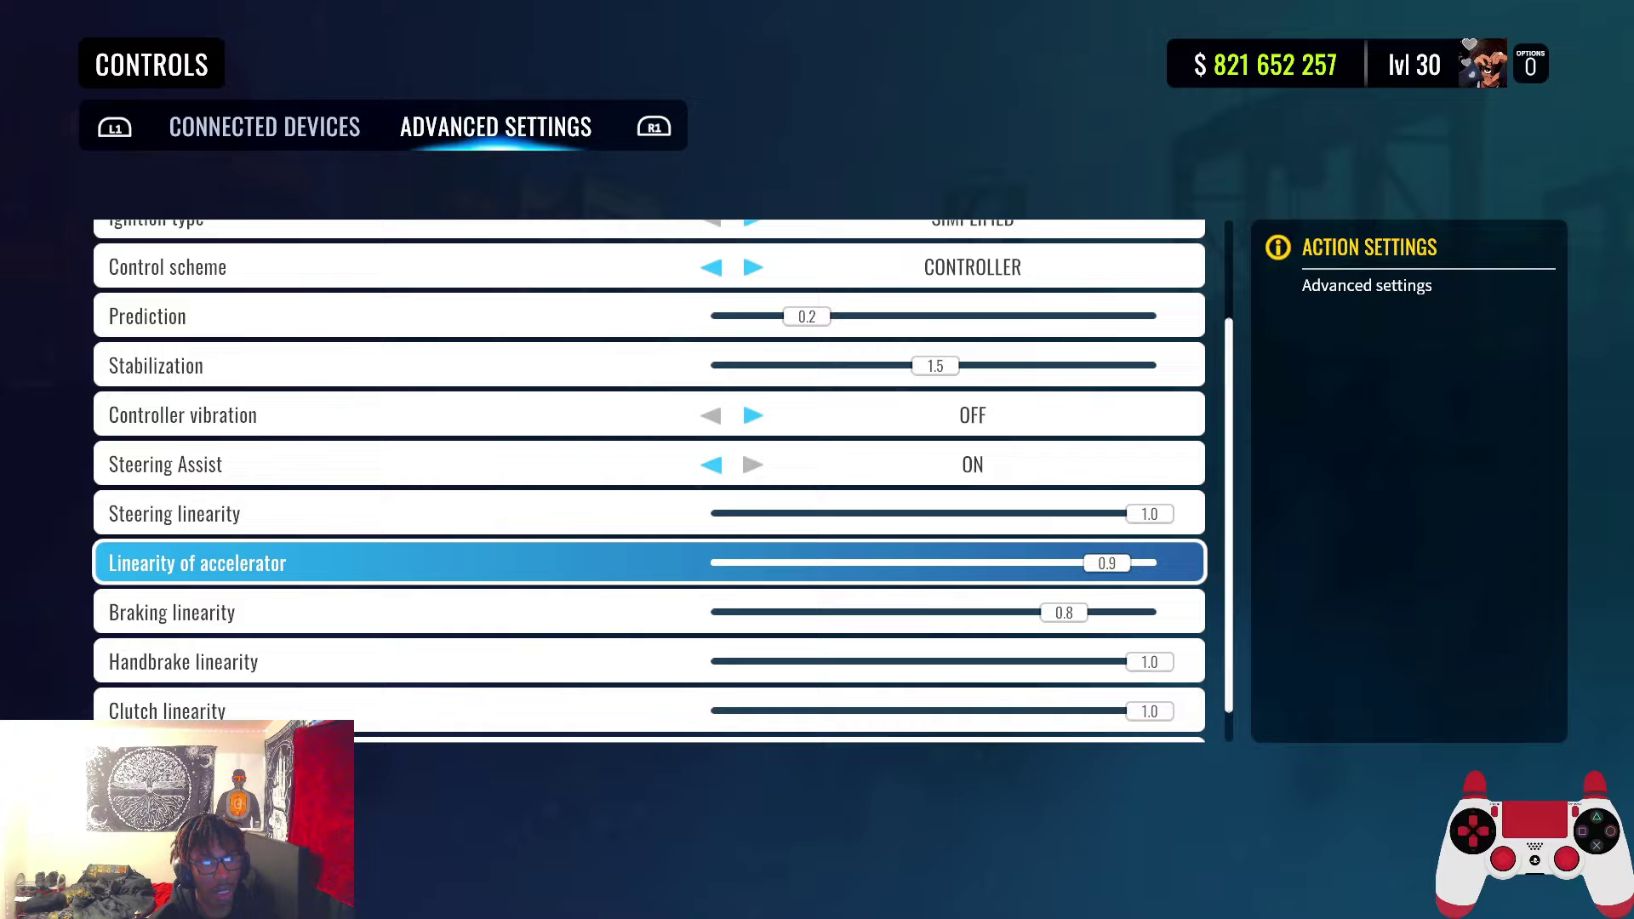
{"action": "key", "text": "Down"}
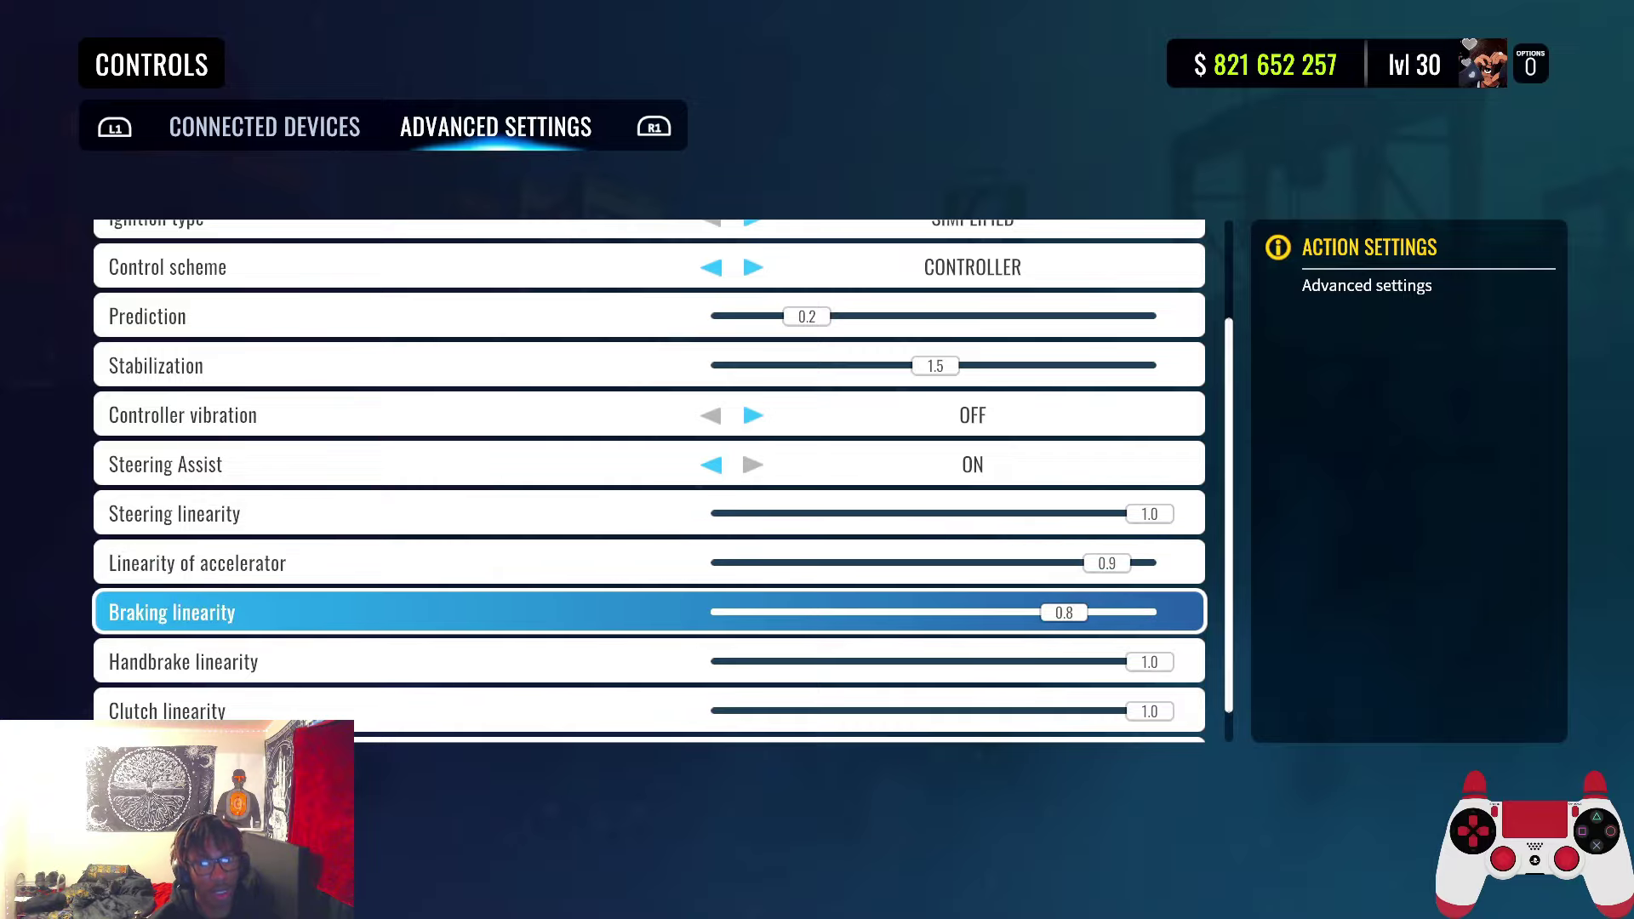
Leave the control settings and open the track selection for single-player Training
{"action": "key", "text": "Escape"}
{"action": "key", "text": "Escape"}
{"action": "key", "text": "Escape"}
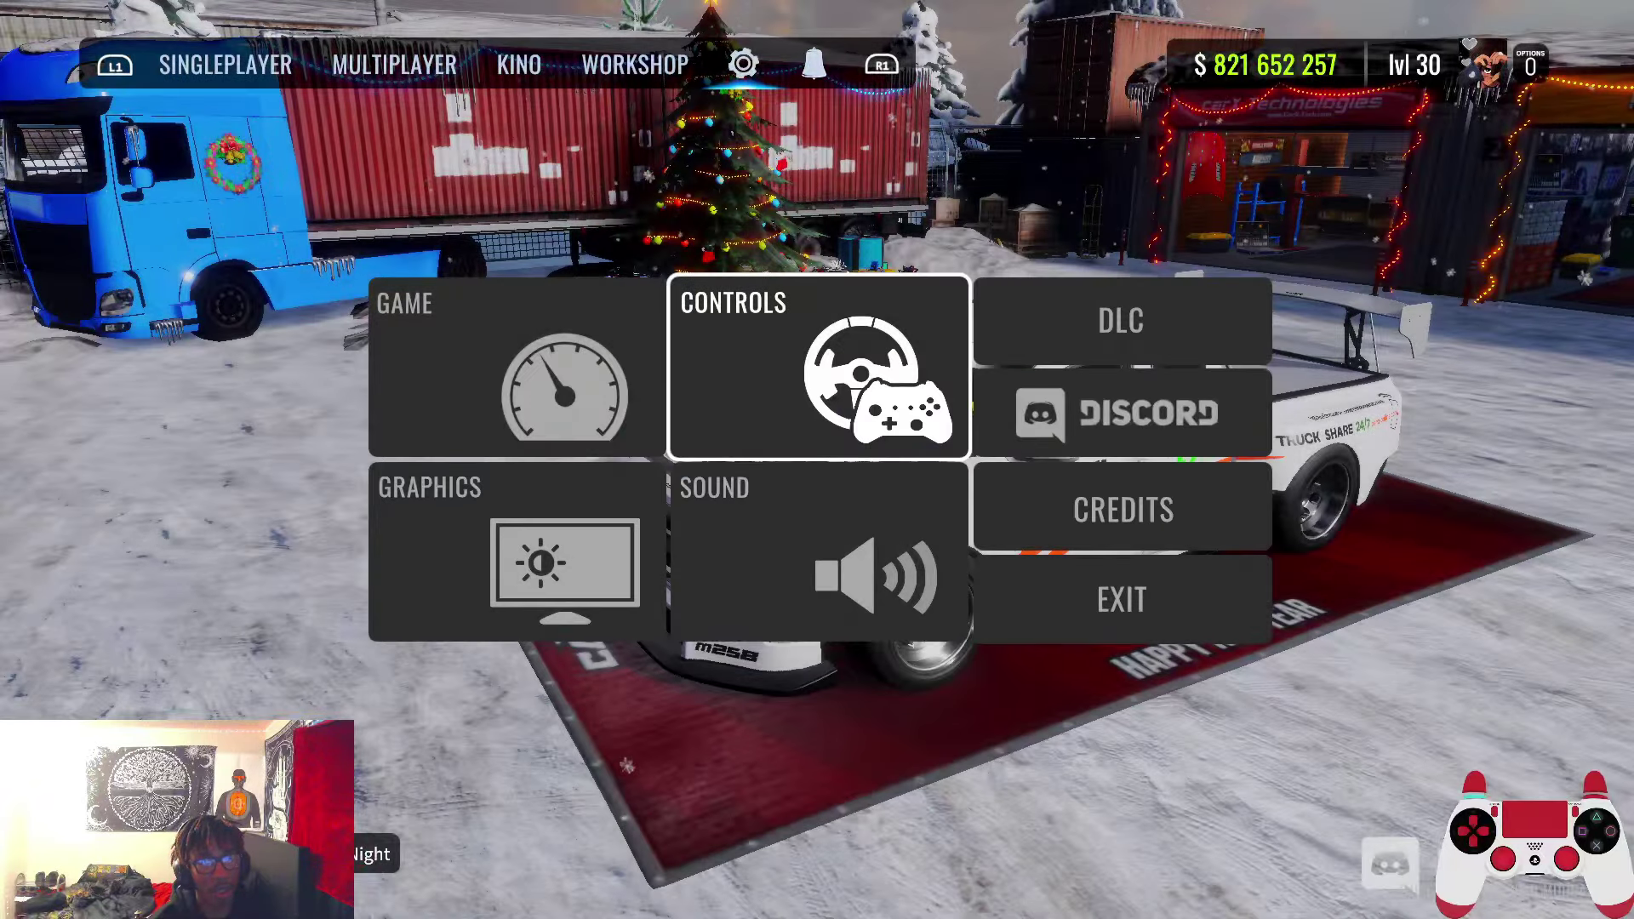
{"action": "key", "text": "q"}
{"action": "key", "text": "q"}
{"action": "key", "text": "q"}
{"action": "key", "text": "e"}
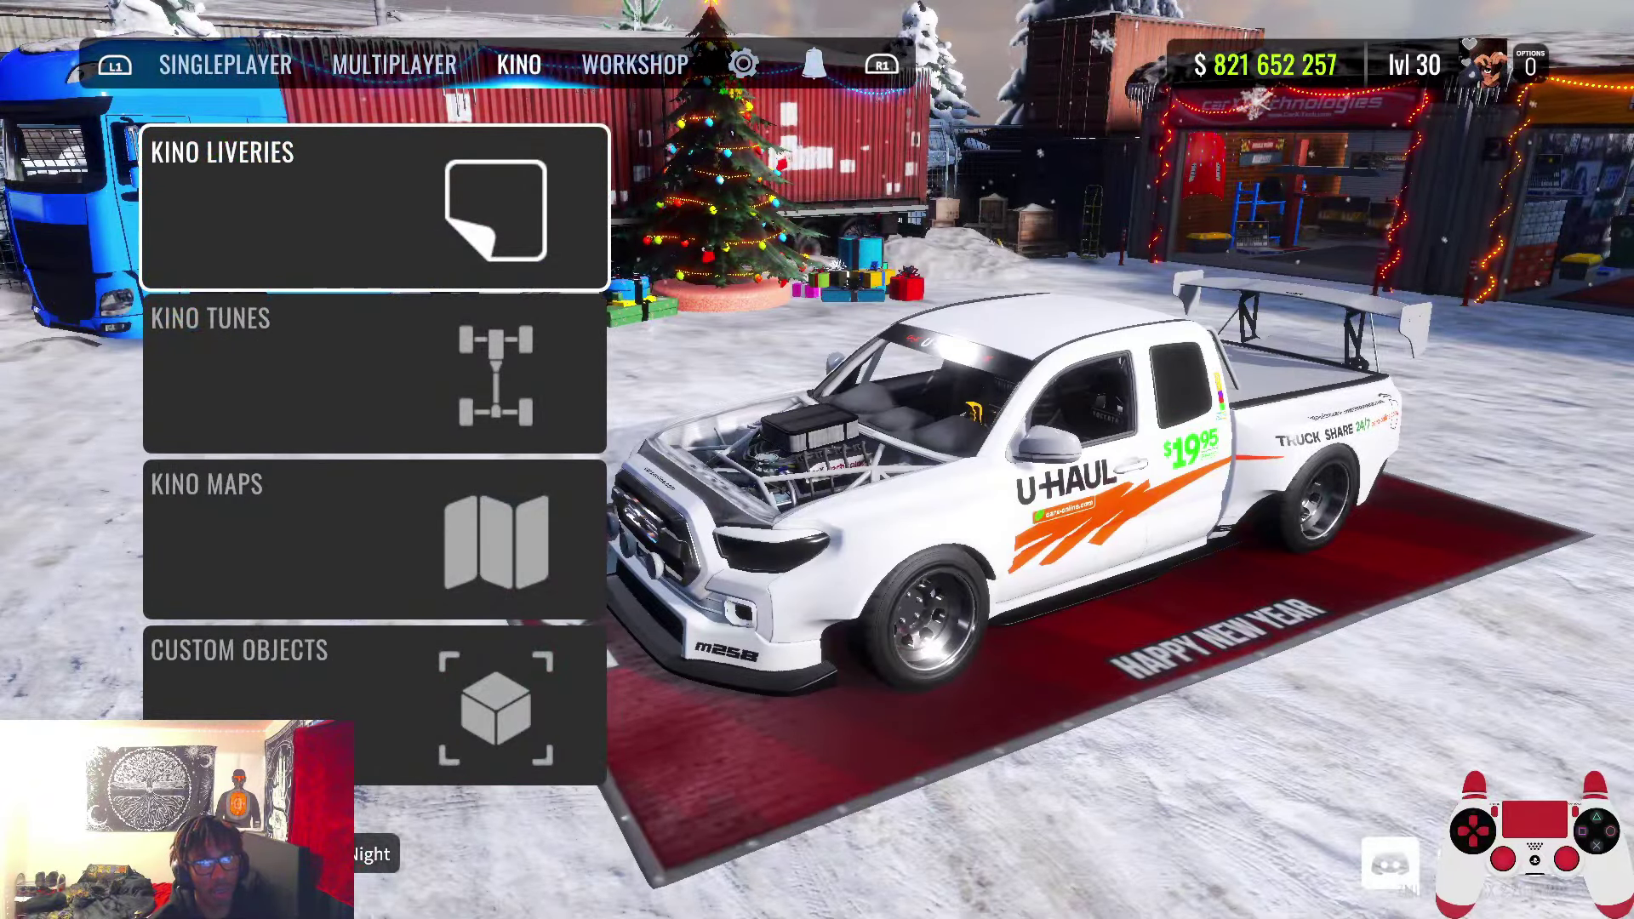
{"action": "key", "text": "q"}
{"action": "key", "text": "q"}
{"action": "key", "text": "Right"}
{"action": "key", "text": "Down"}
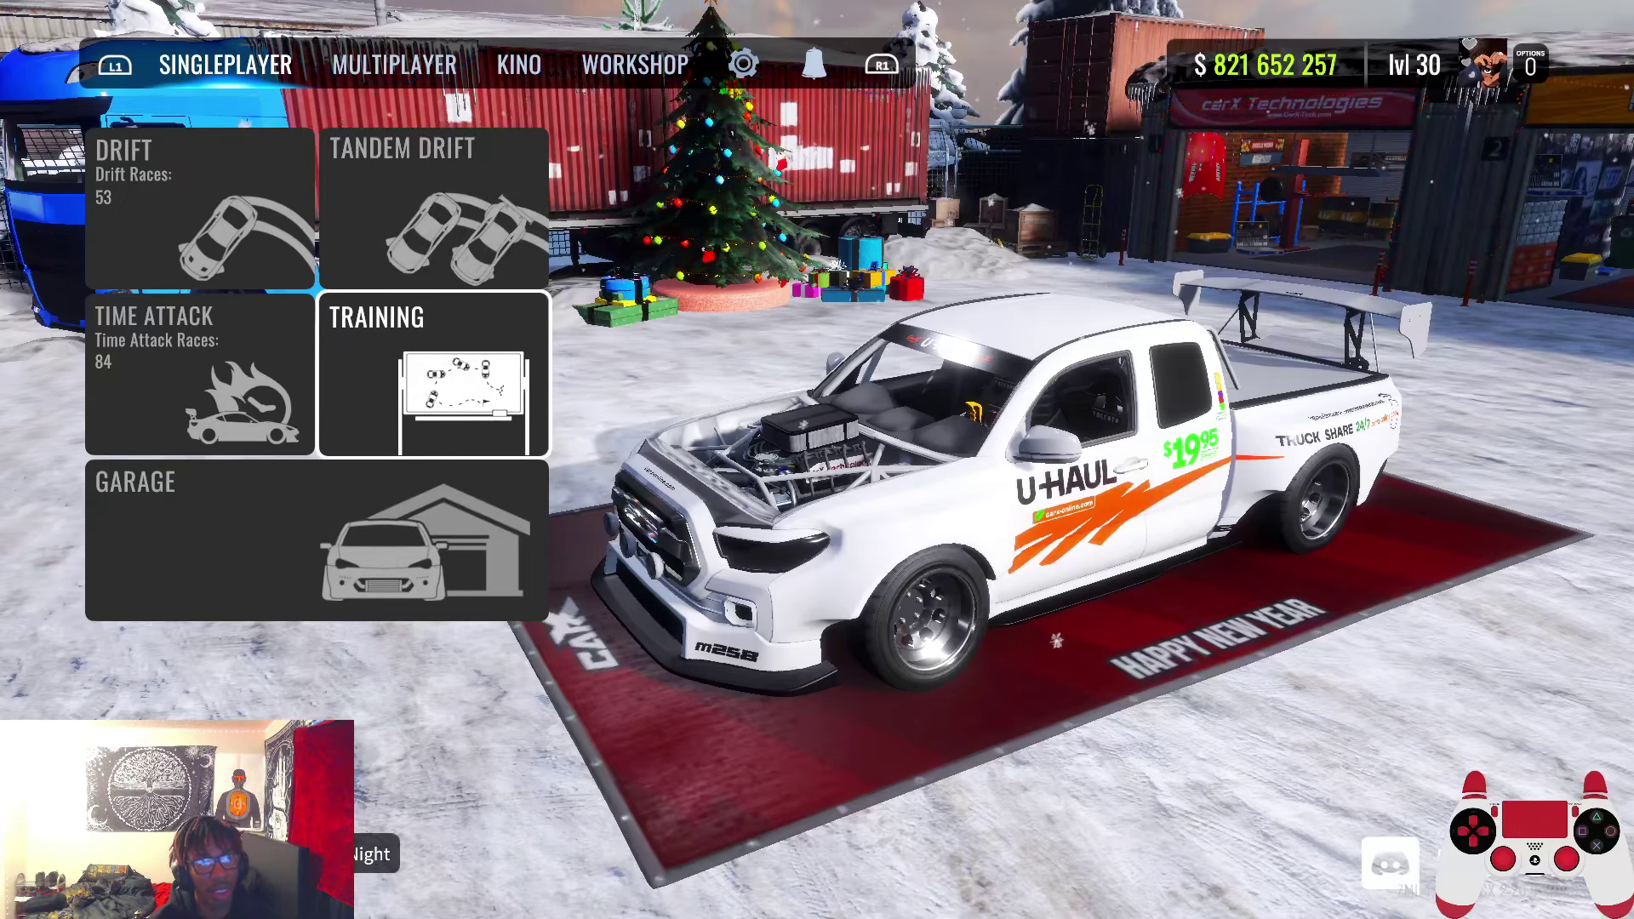
{"action": "key", "text": "Return"}
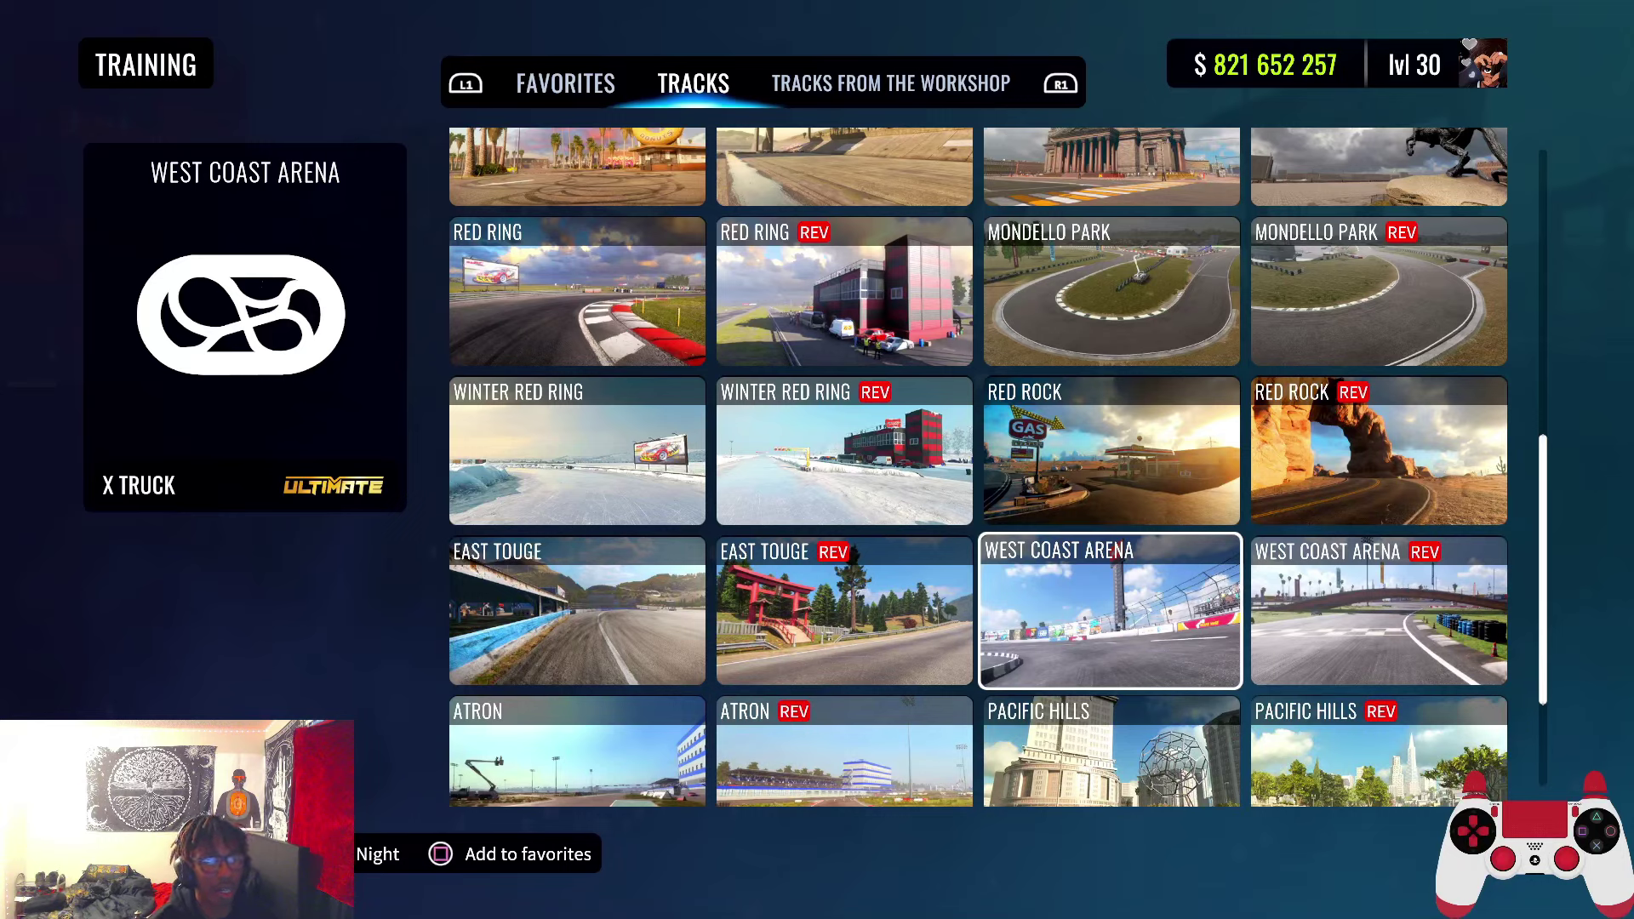
Choose the East Touge track and load the training session on it
{"action": "key", "text": "Left"}
{"action": "key", "text": "Left"}
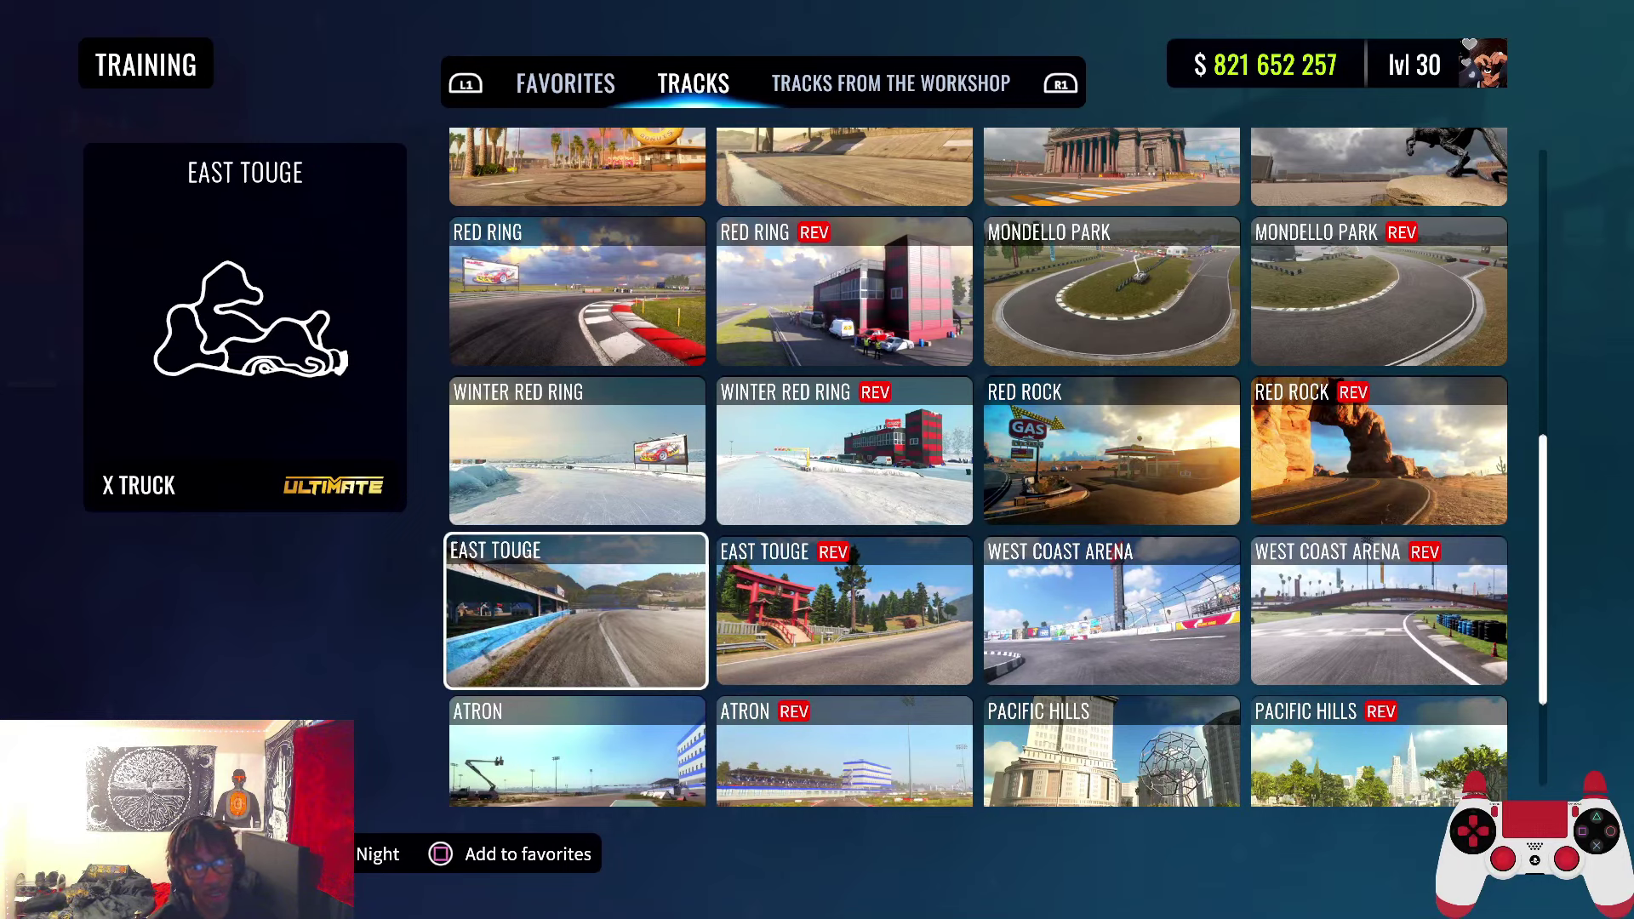
{"action": "key", "text": "Return"}
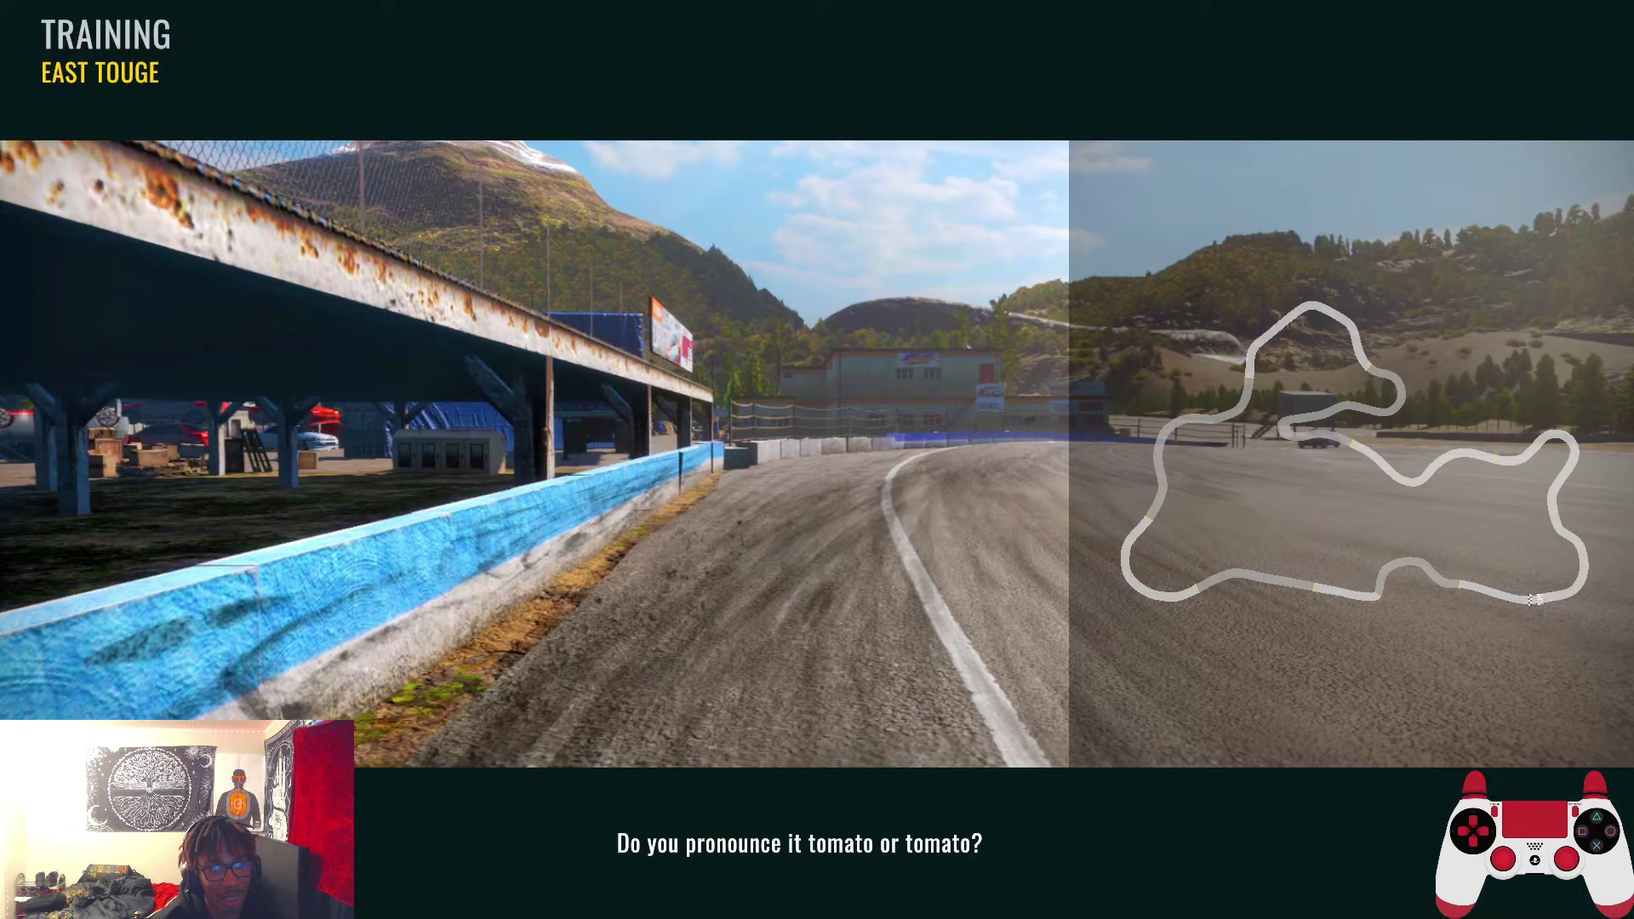